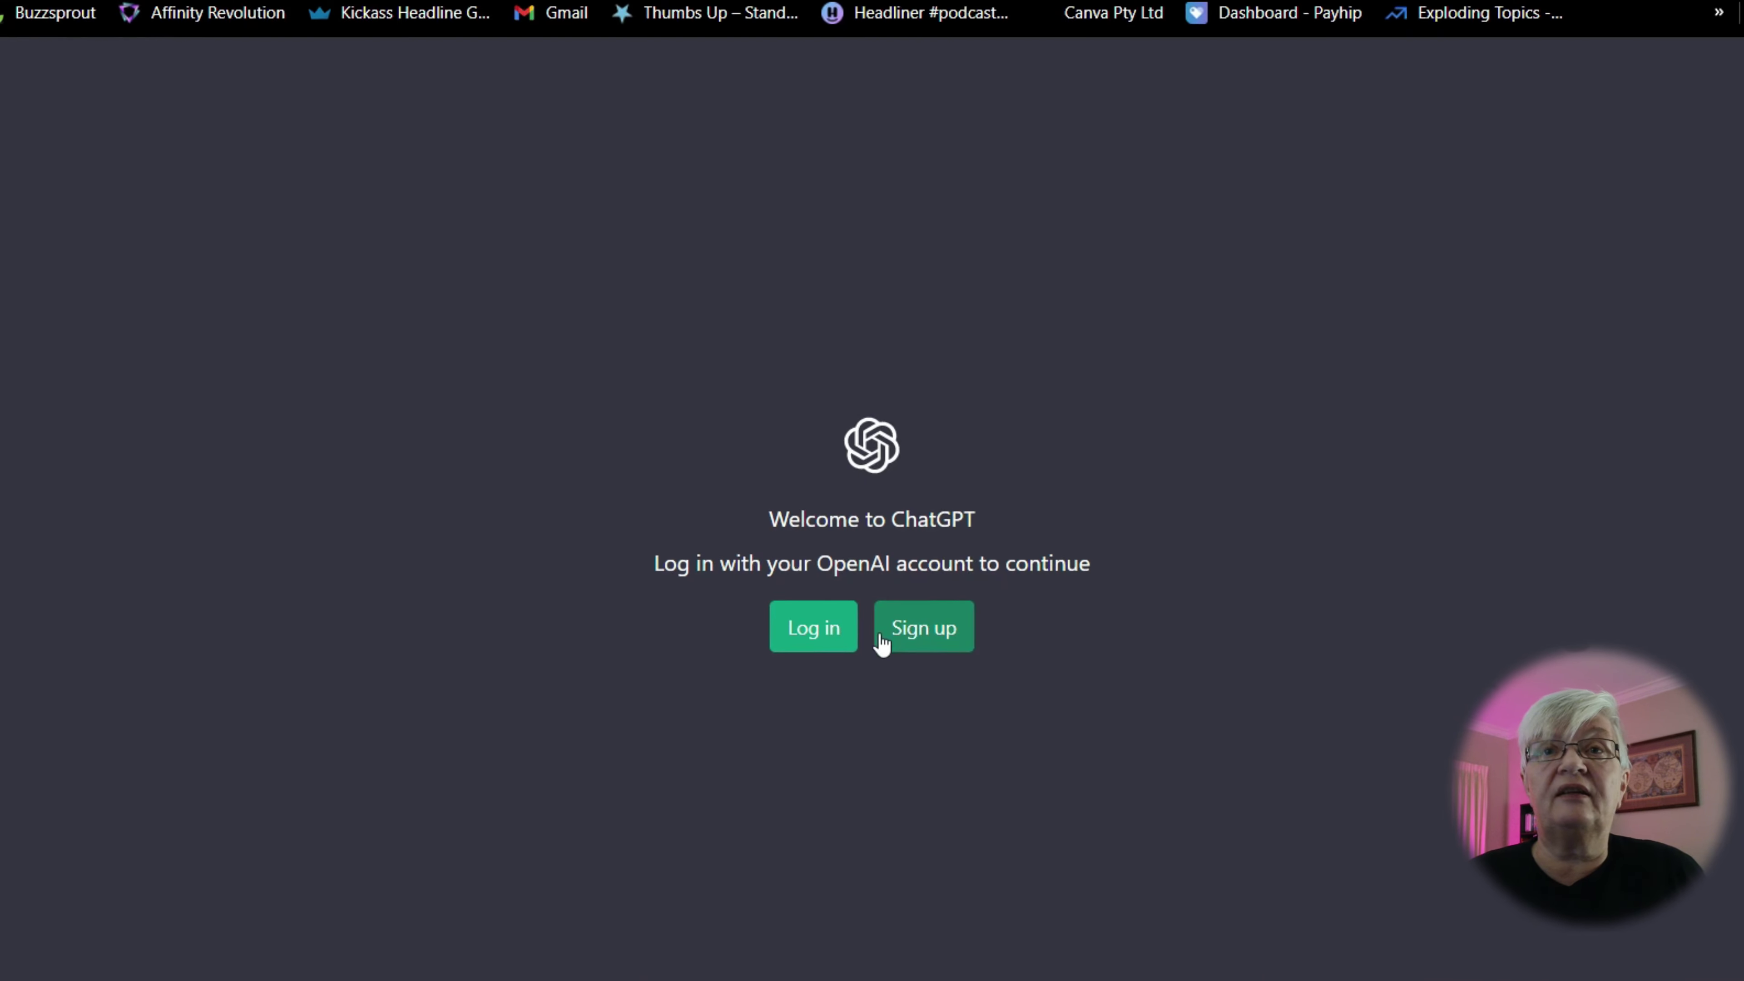
Sign in to ChatGPT with the Google account and ask 'what is chatGPT'
left_click(800, 737)
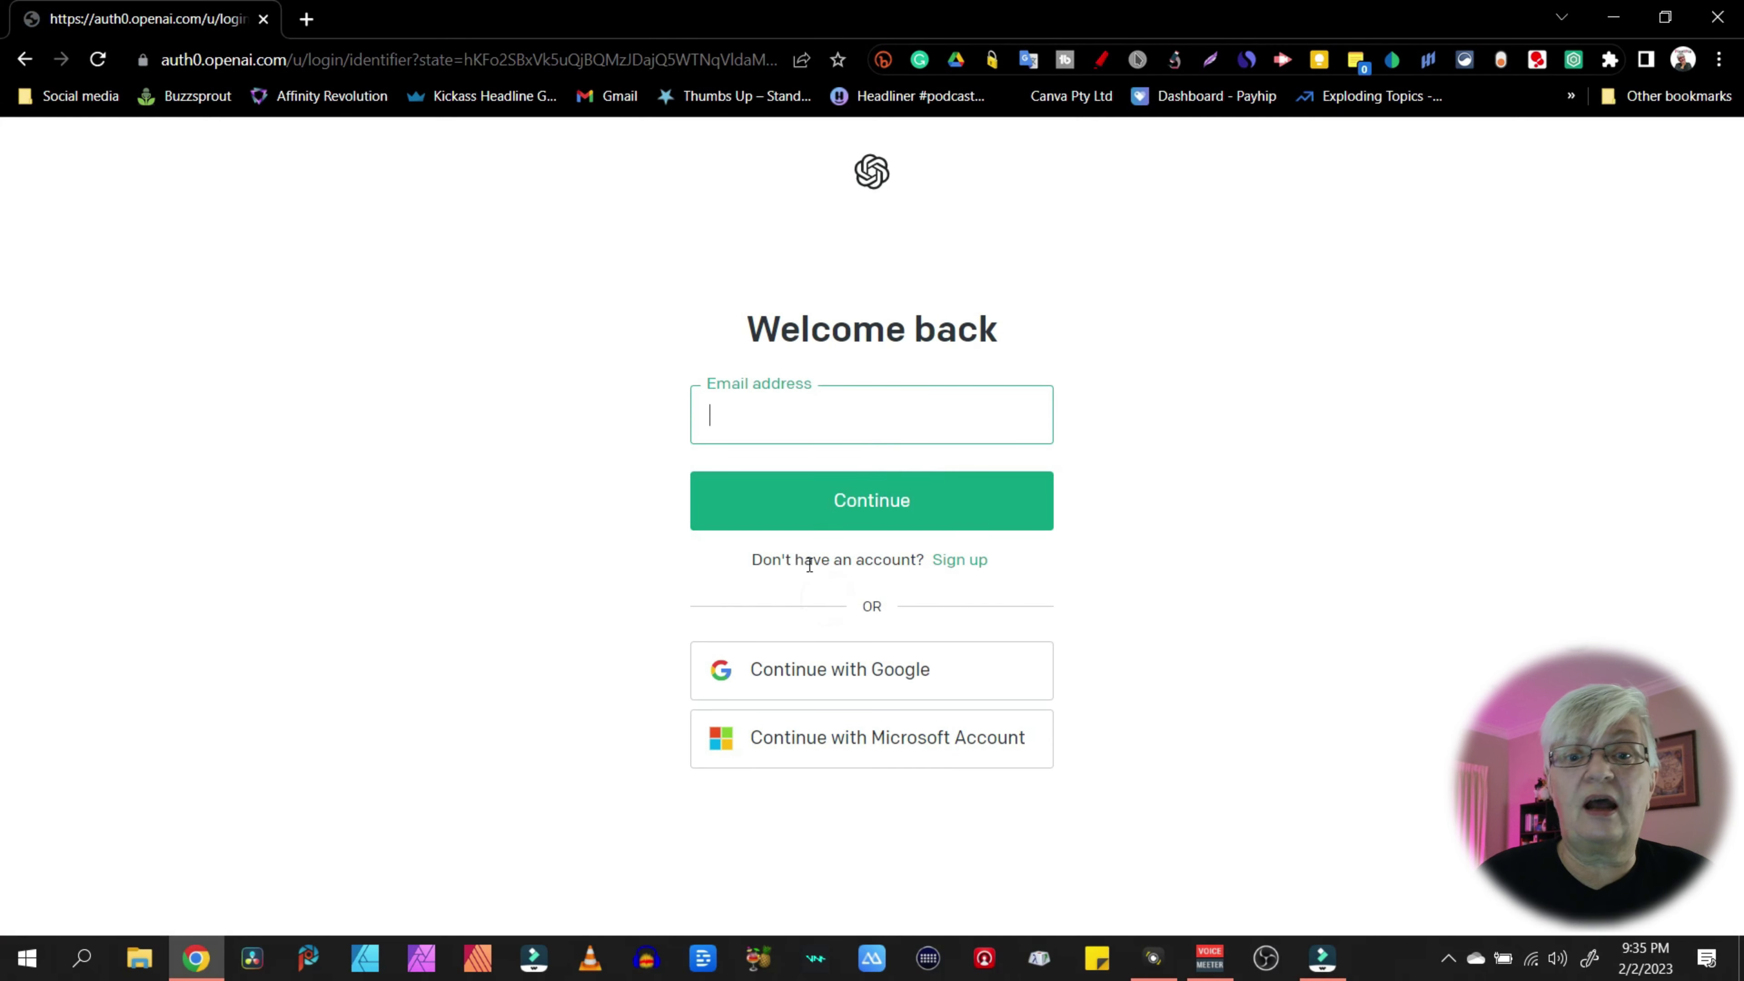
left_click(837, 685)
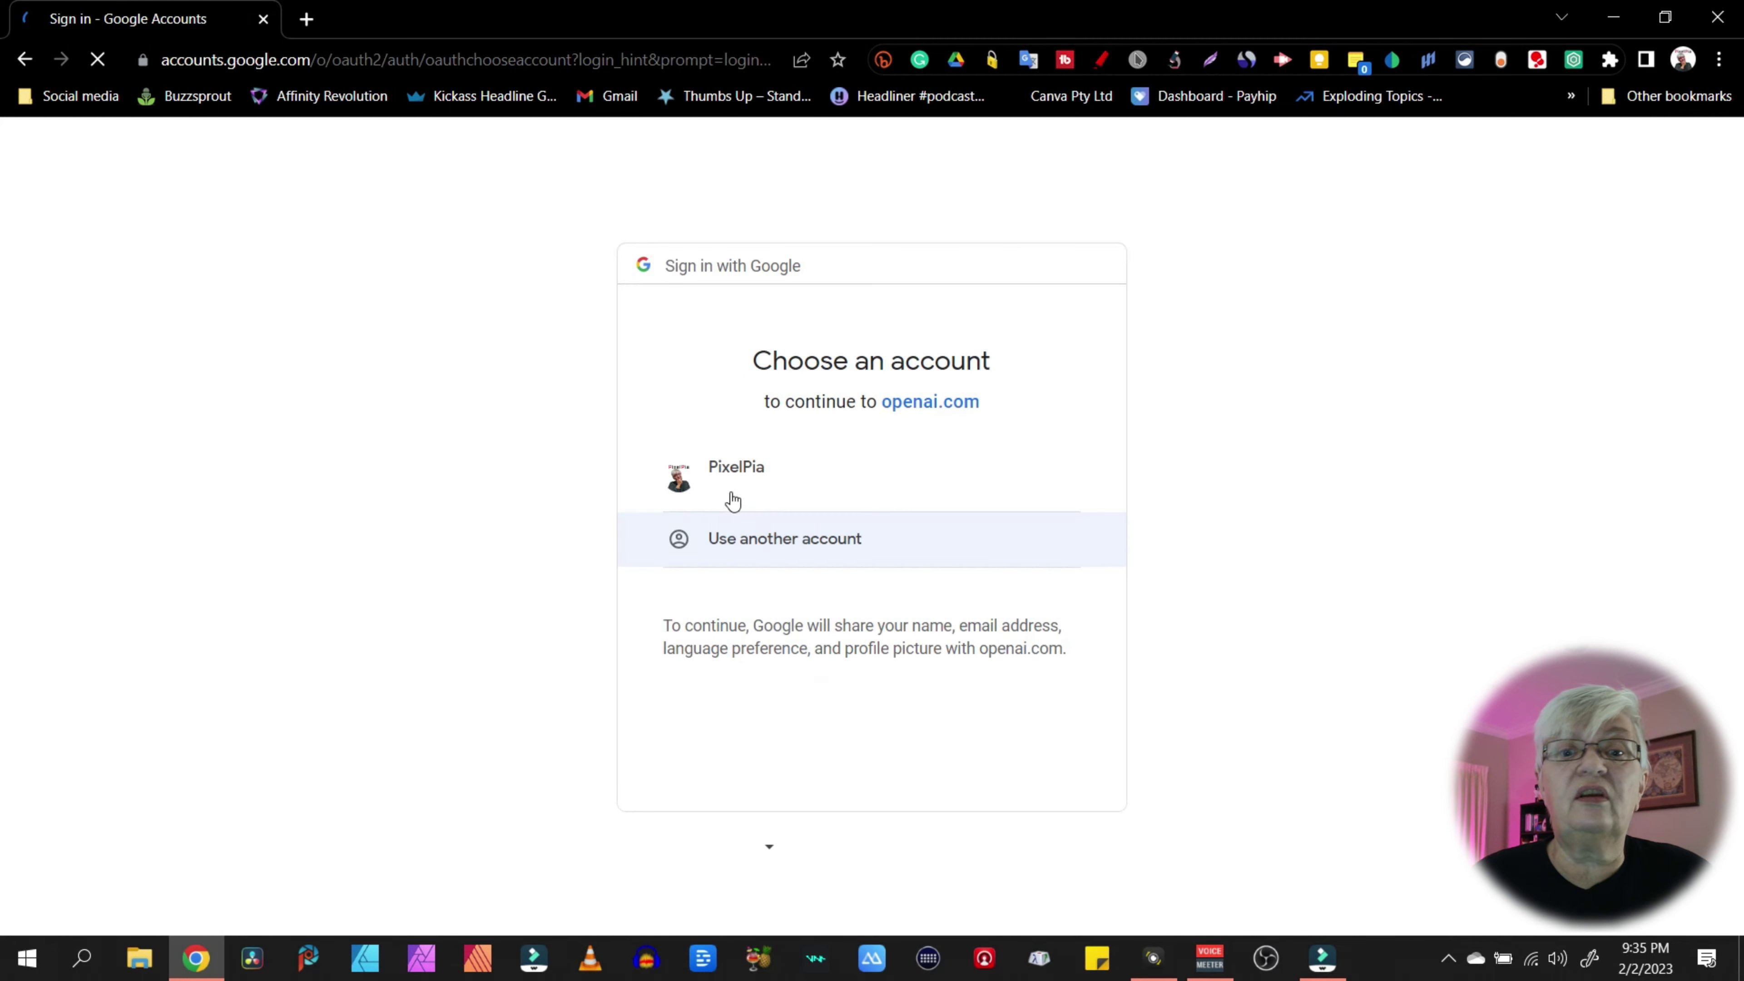
left_click(830, 469)
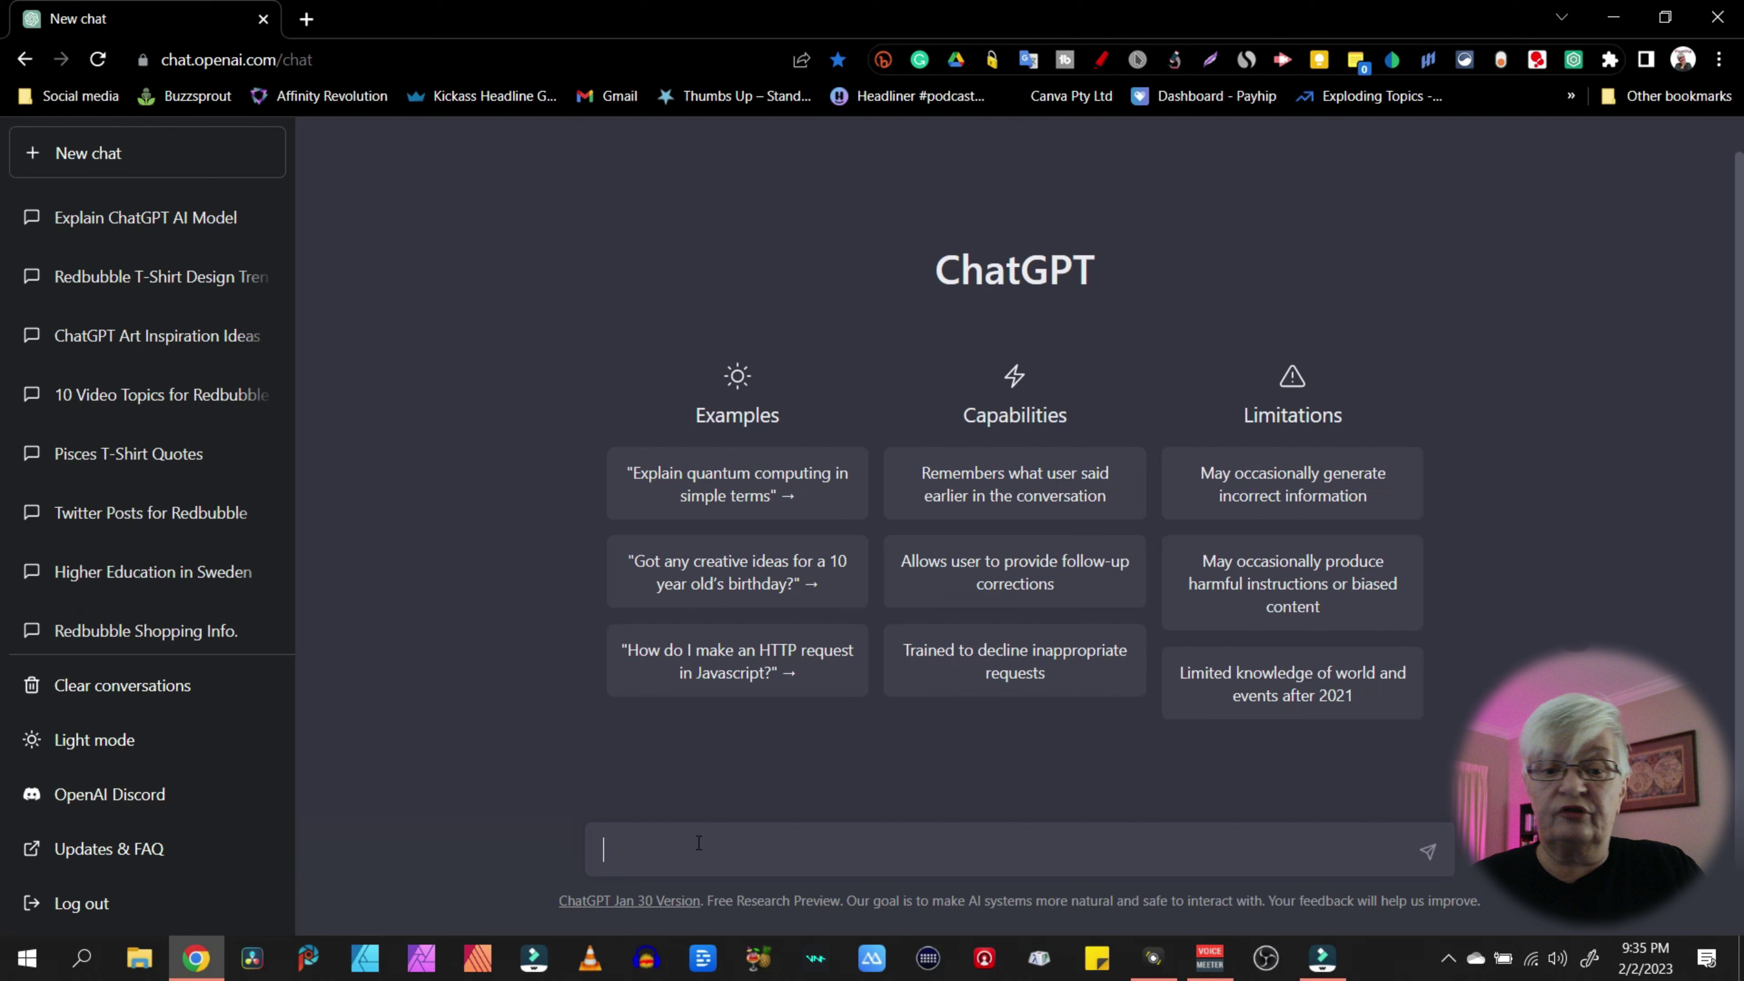
type("what is ch")
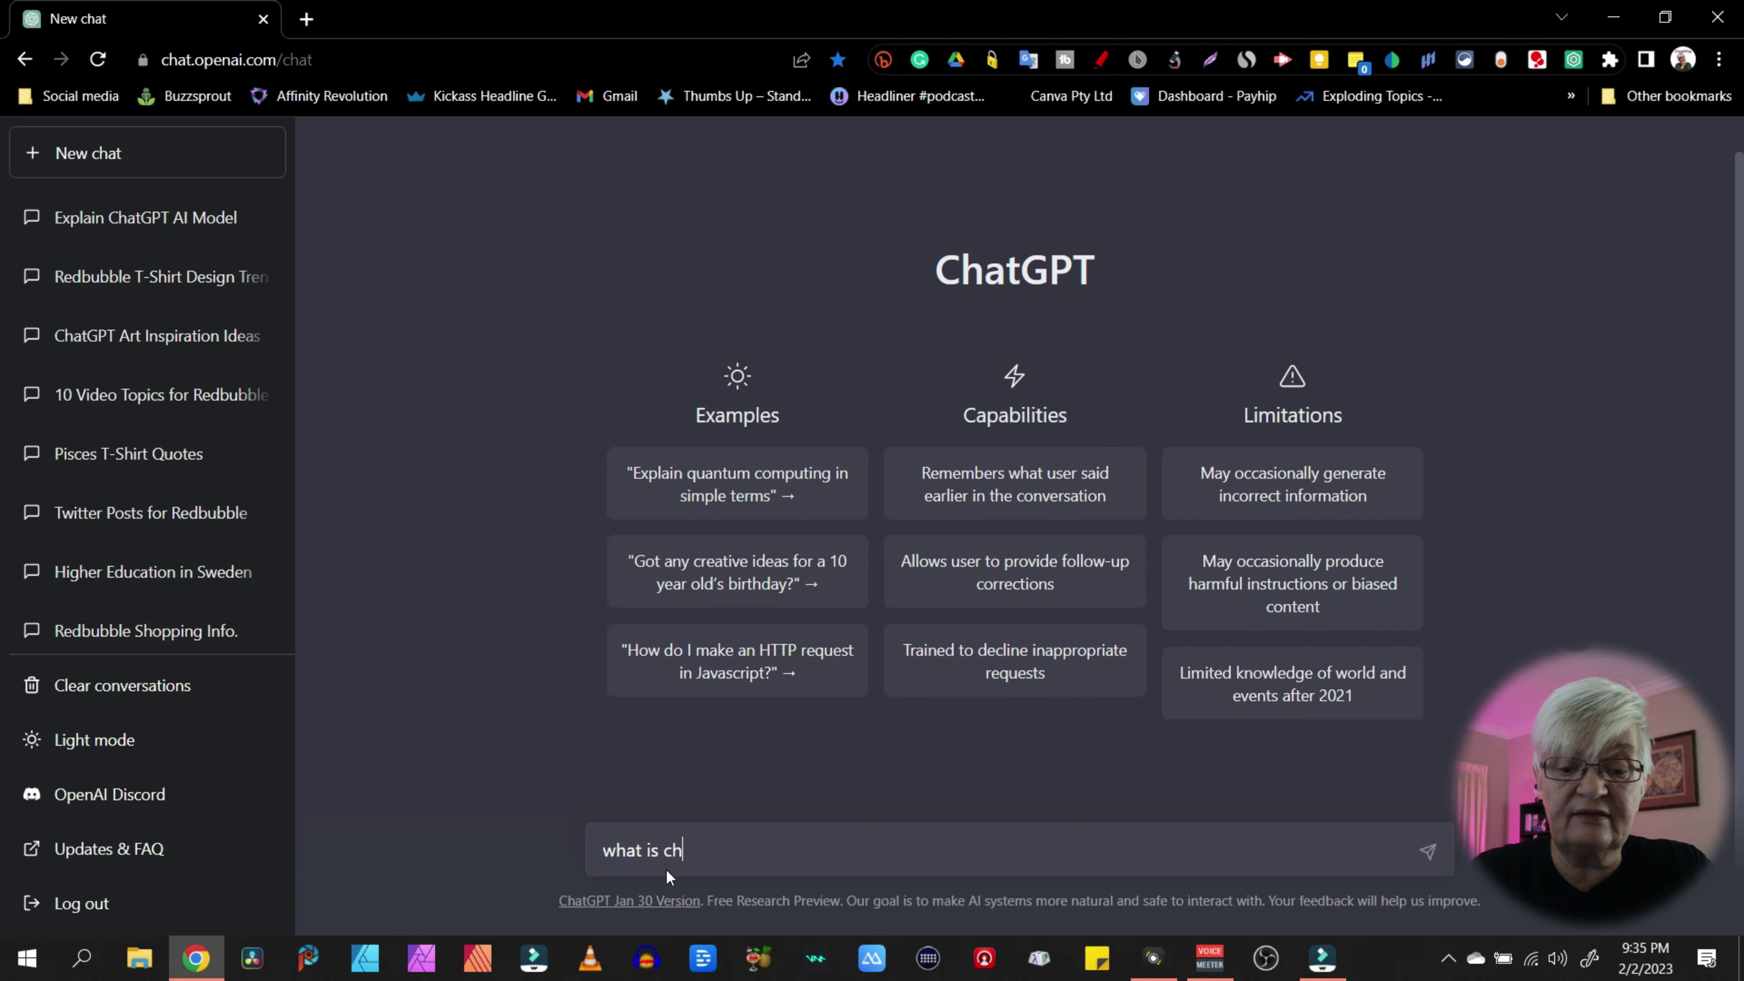
type("atGPT")
key("Return")
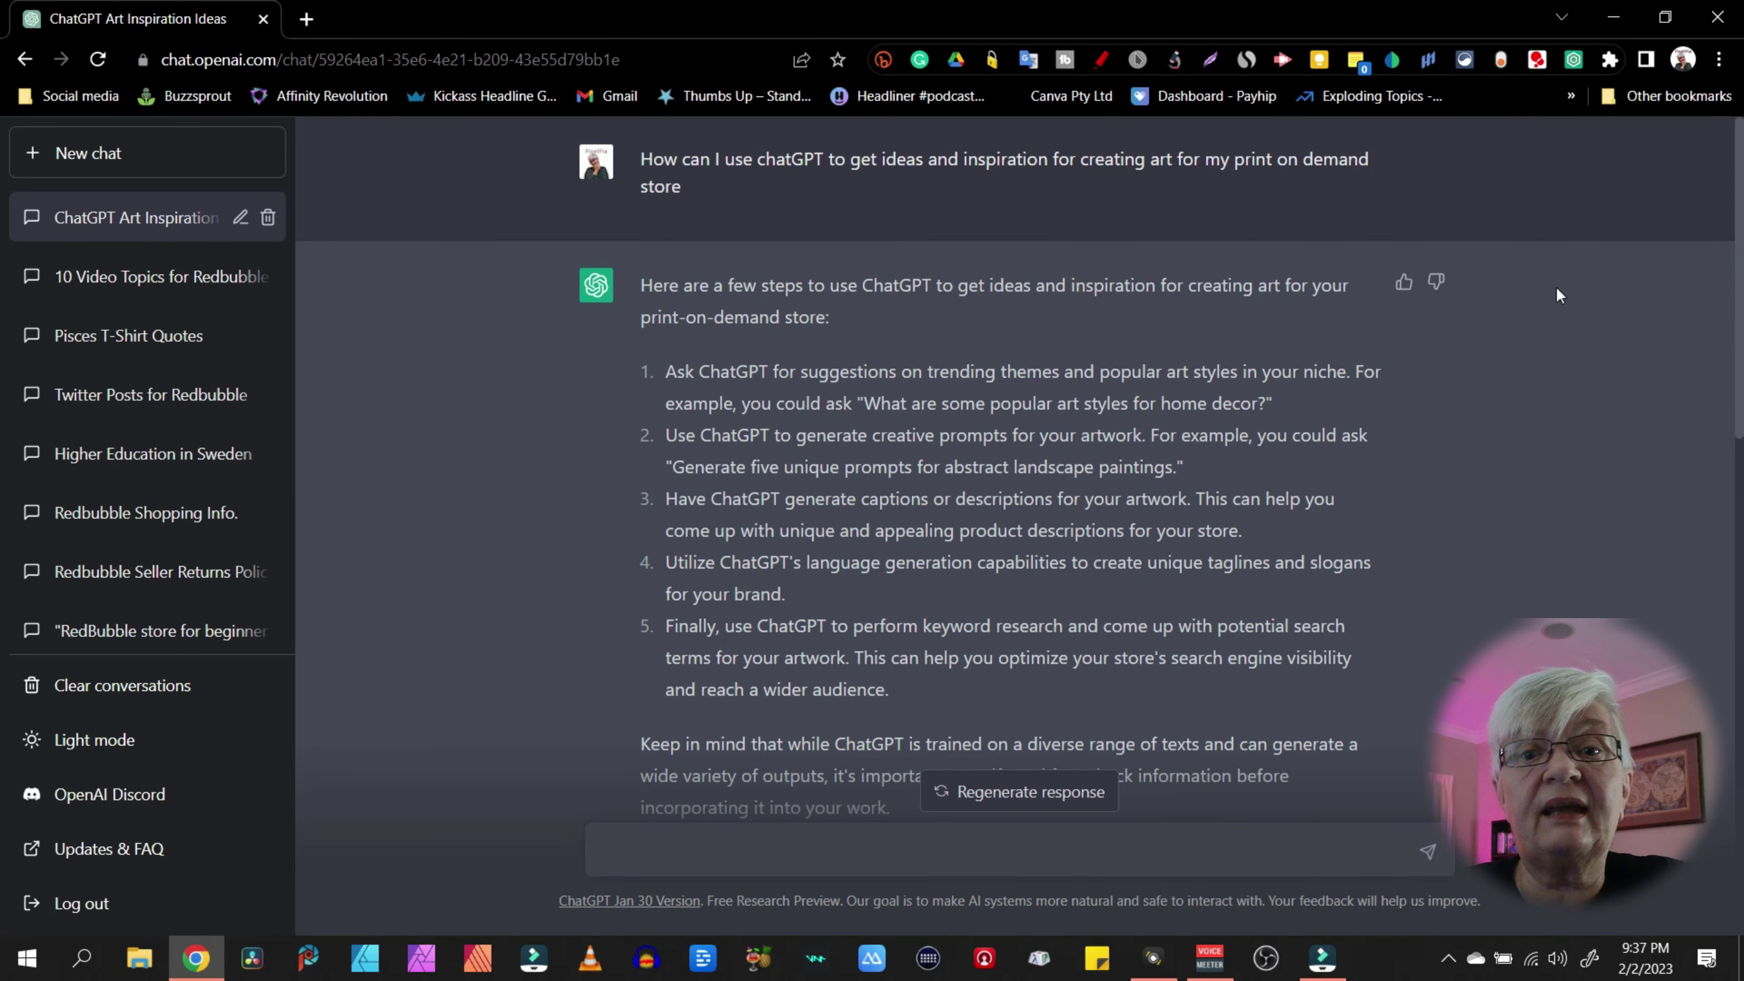
type("write a detailed video script for how to use chatGPT to get ideas and inspiration for creating art for my print on demand store")
key("Return")
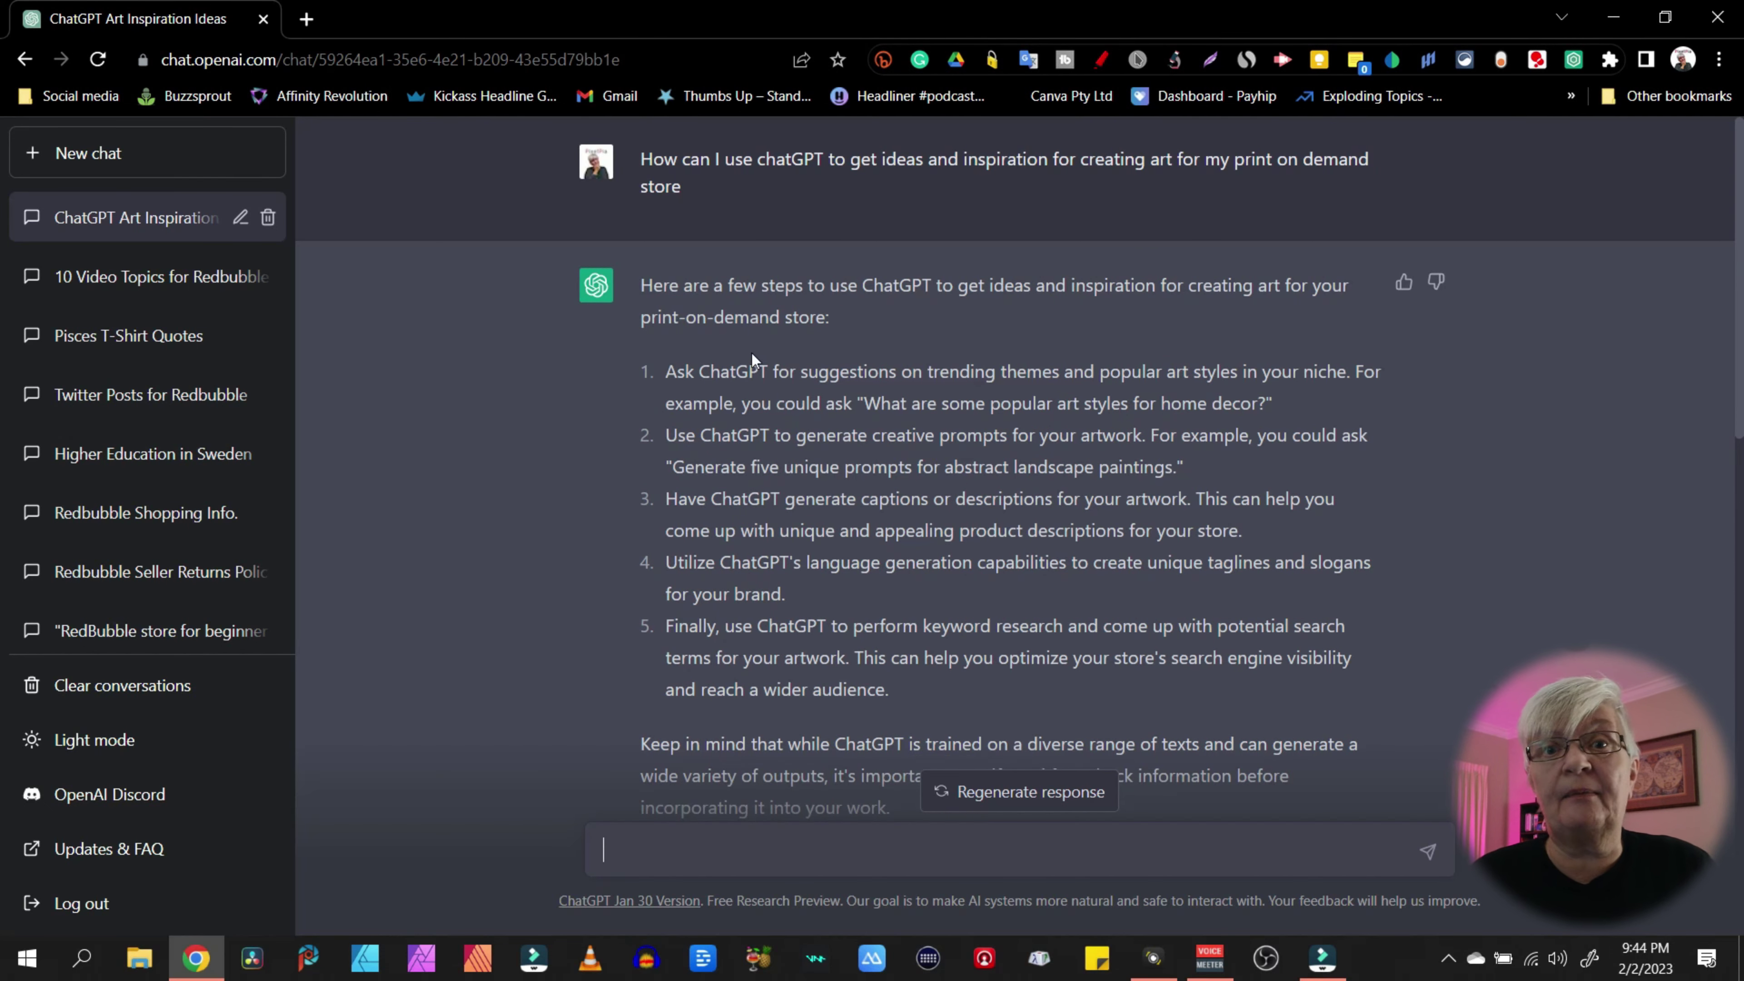
Start a new chat and ask which art styles look good on t-shirts
left_click(126, 155)
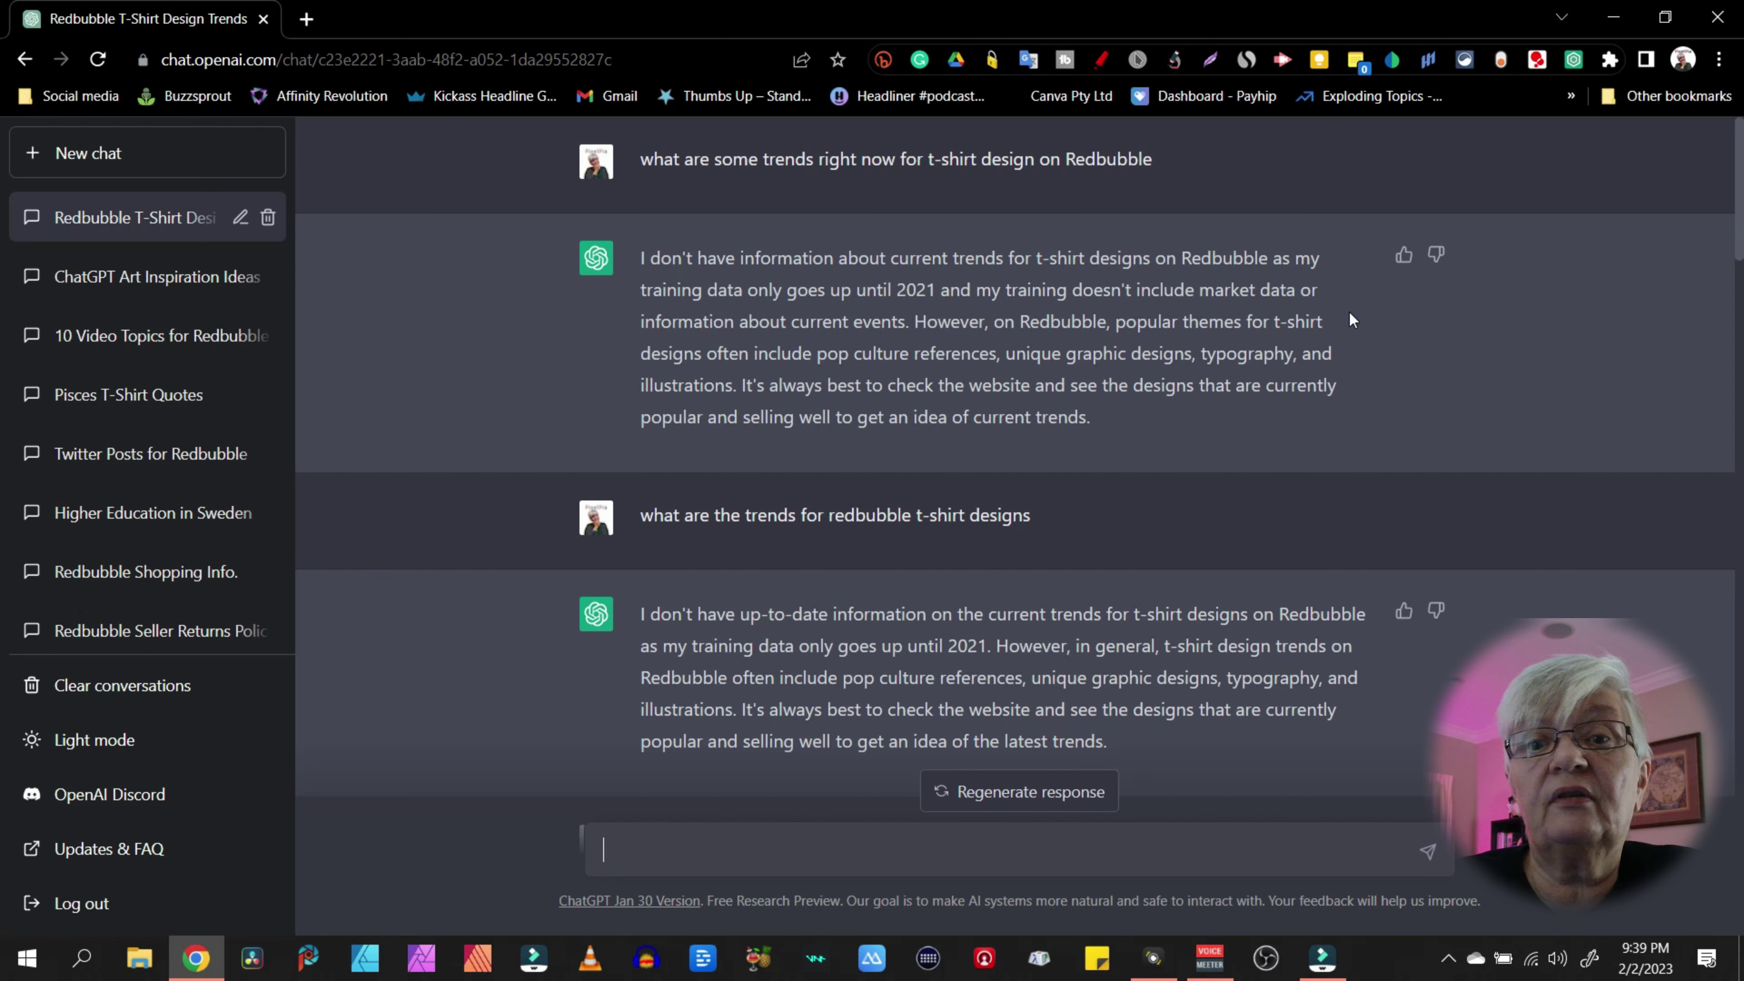
scroll(1367, 344, "down", 5)
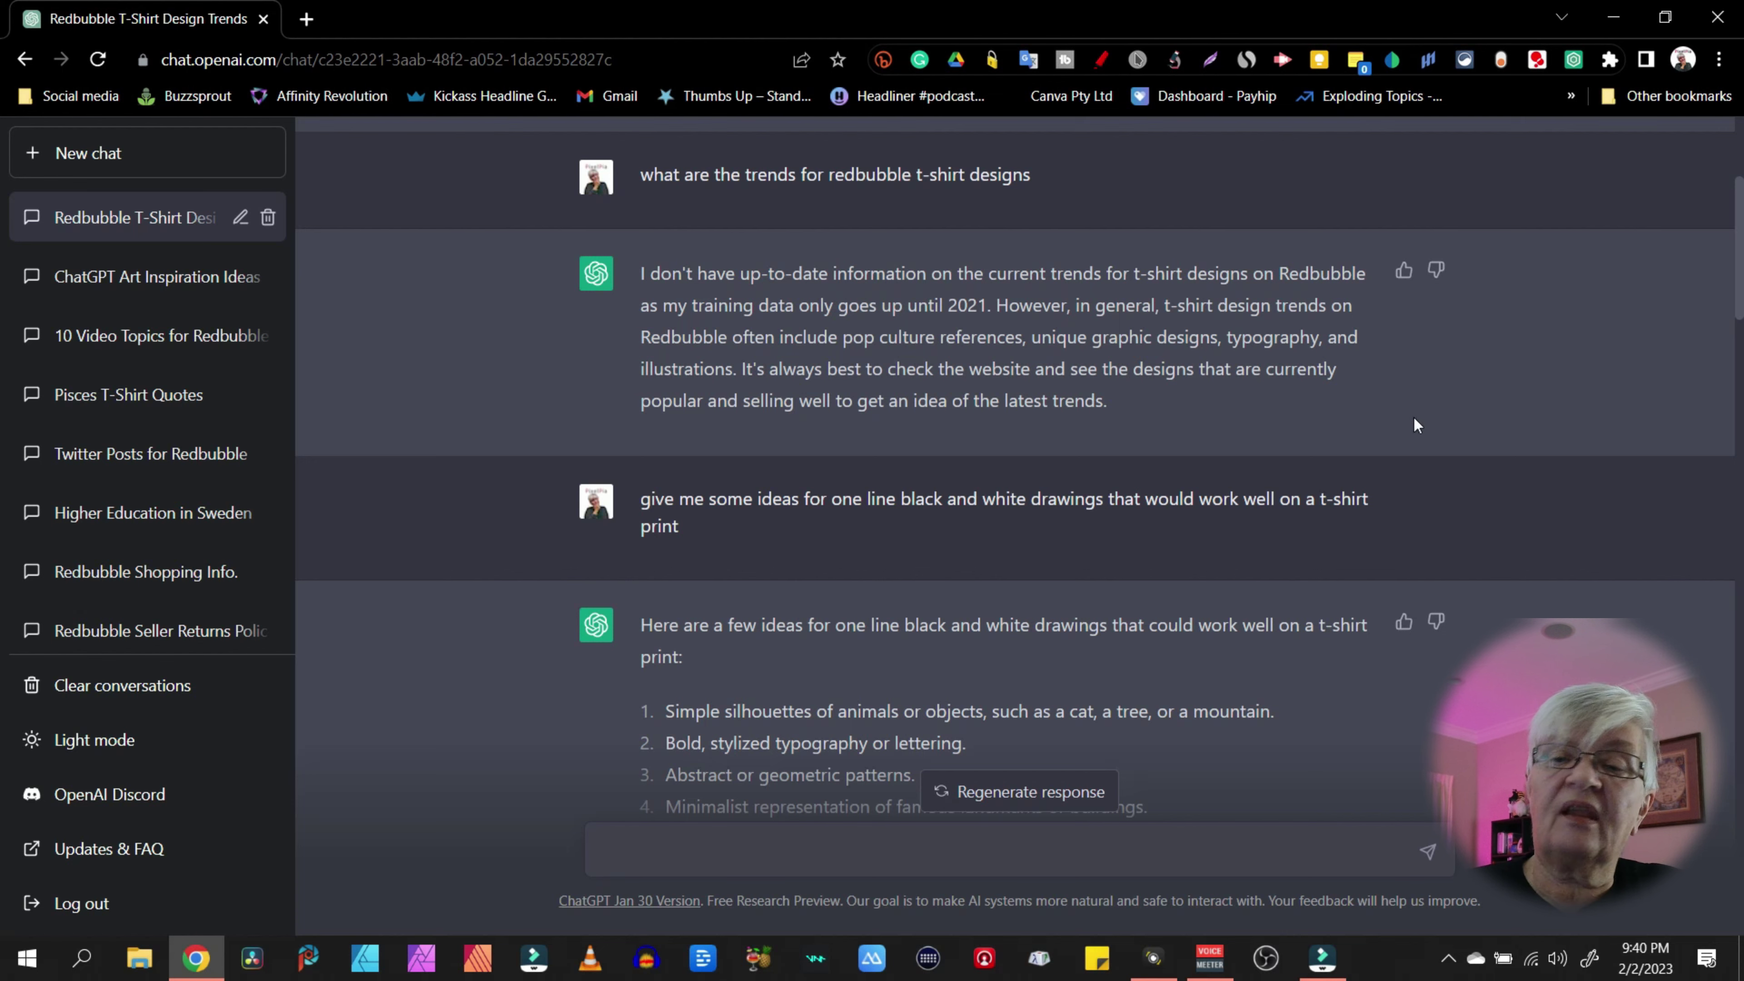
scroll(1558, 378, "down", 5)
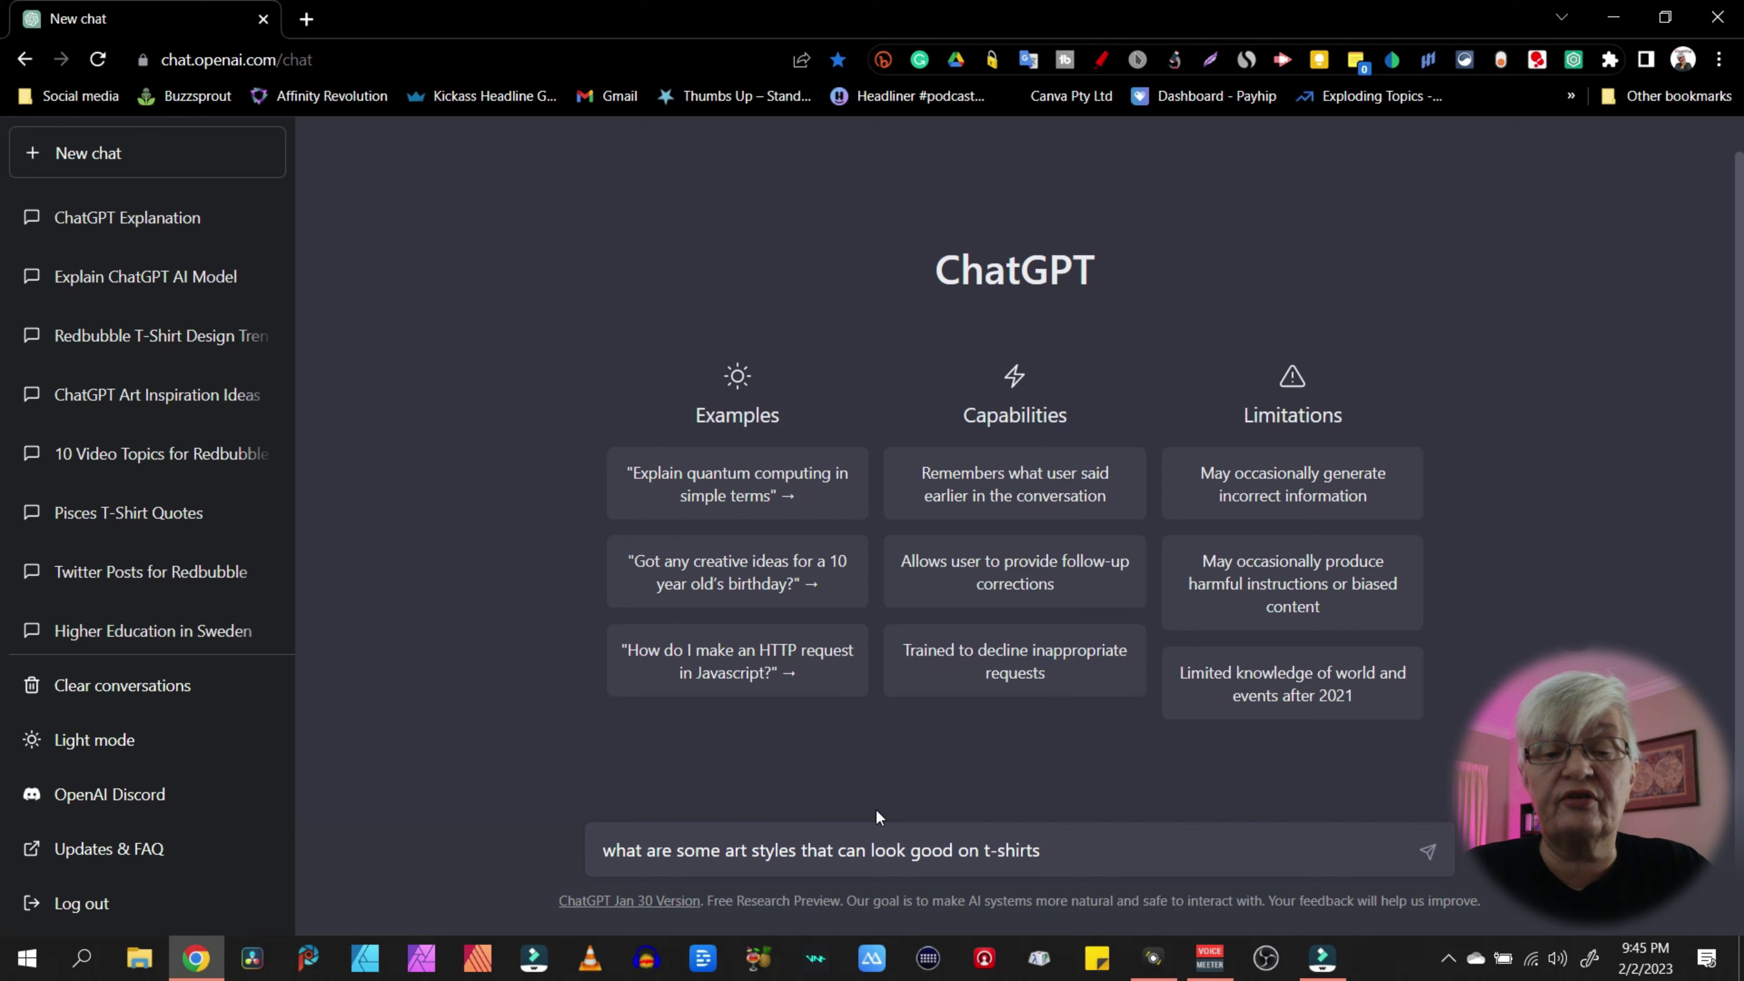
key("Return")
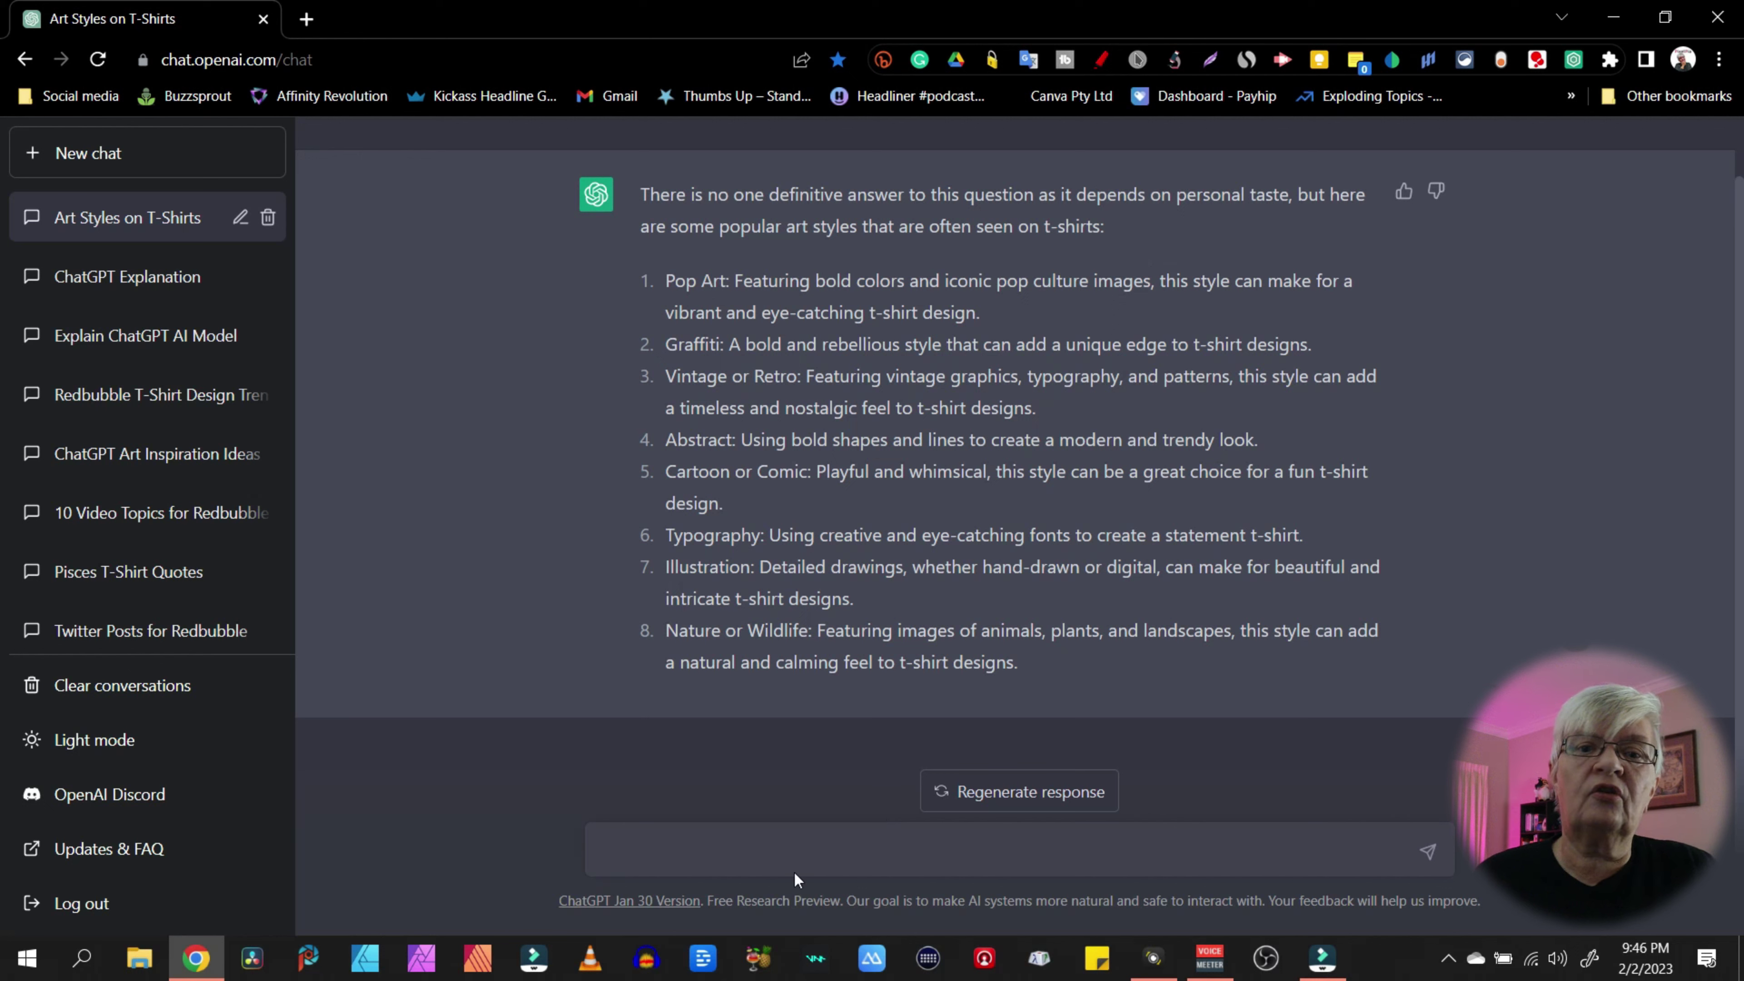
Ask for 'suggestions on motive that can work well as pop art'
type("give me some")
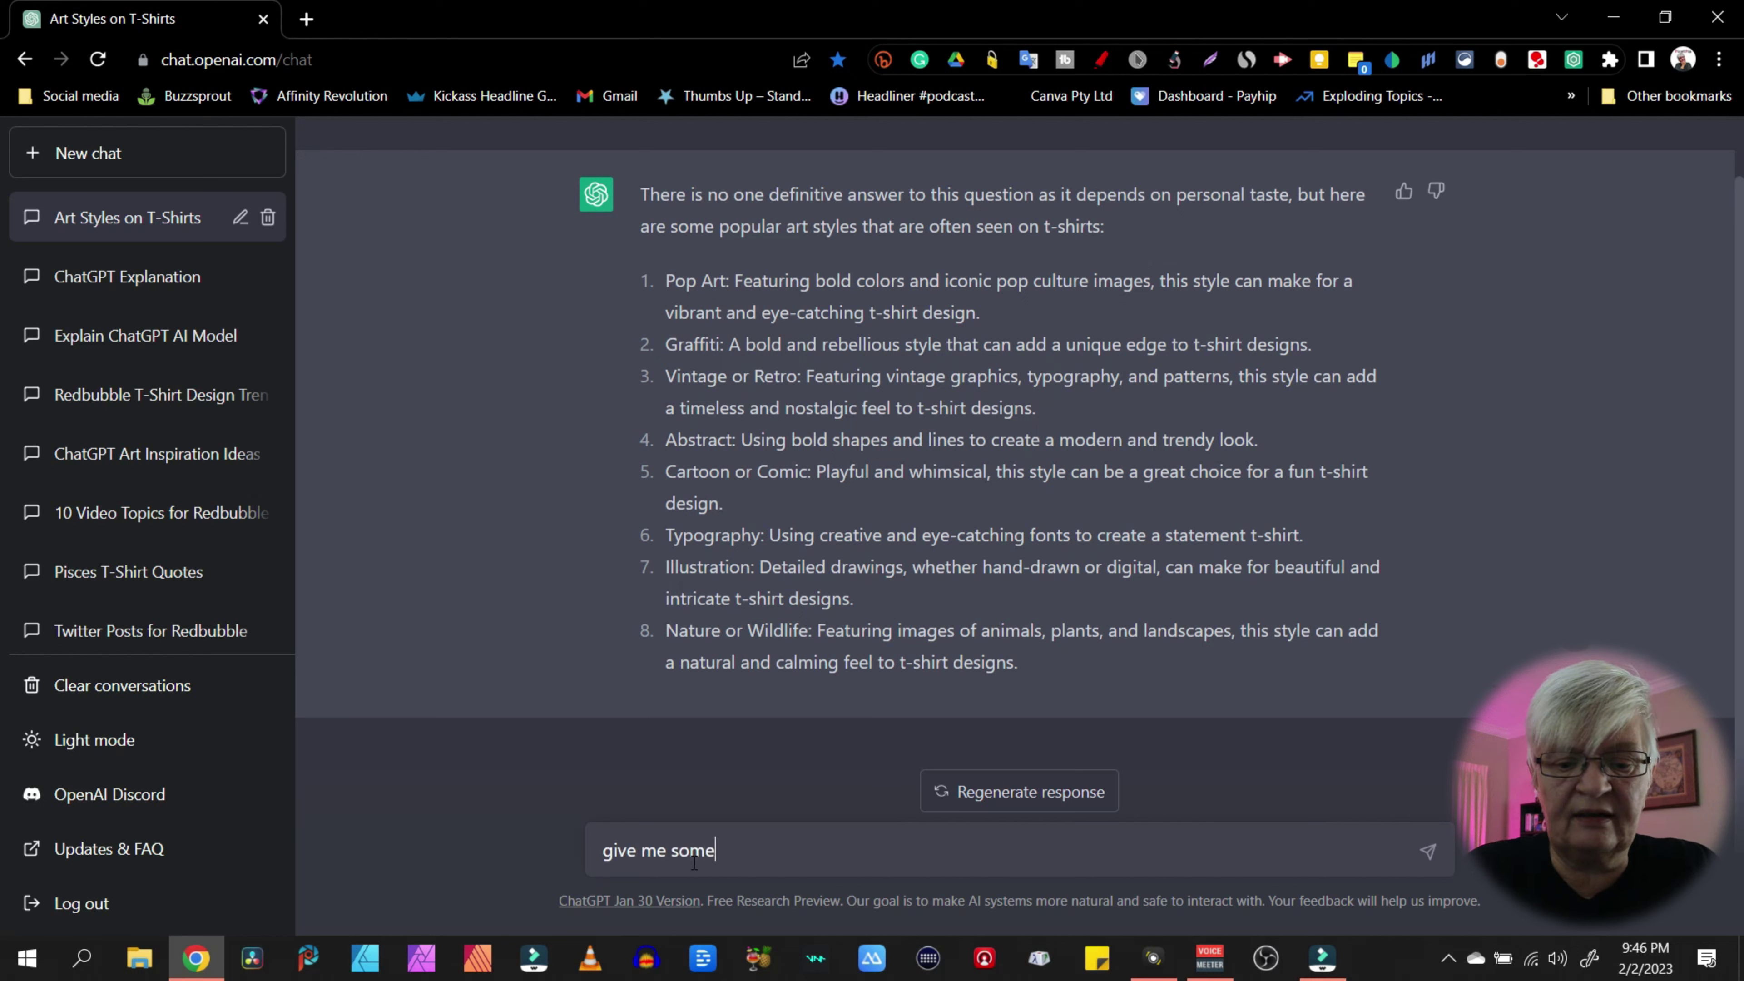
type(" su")
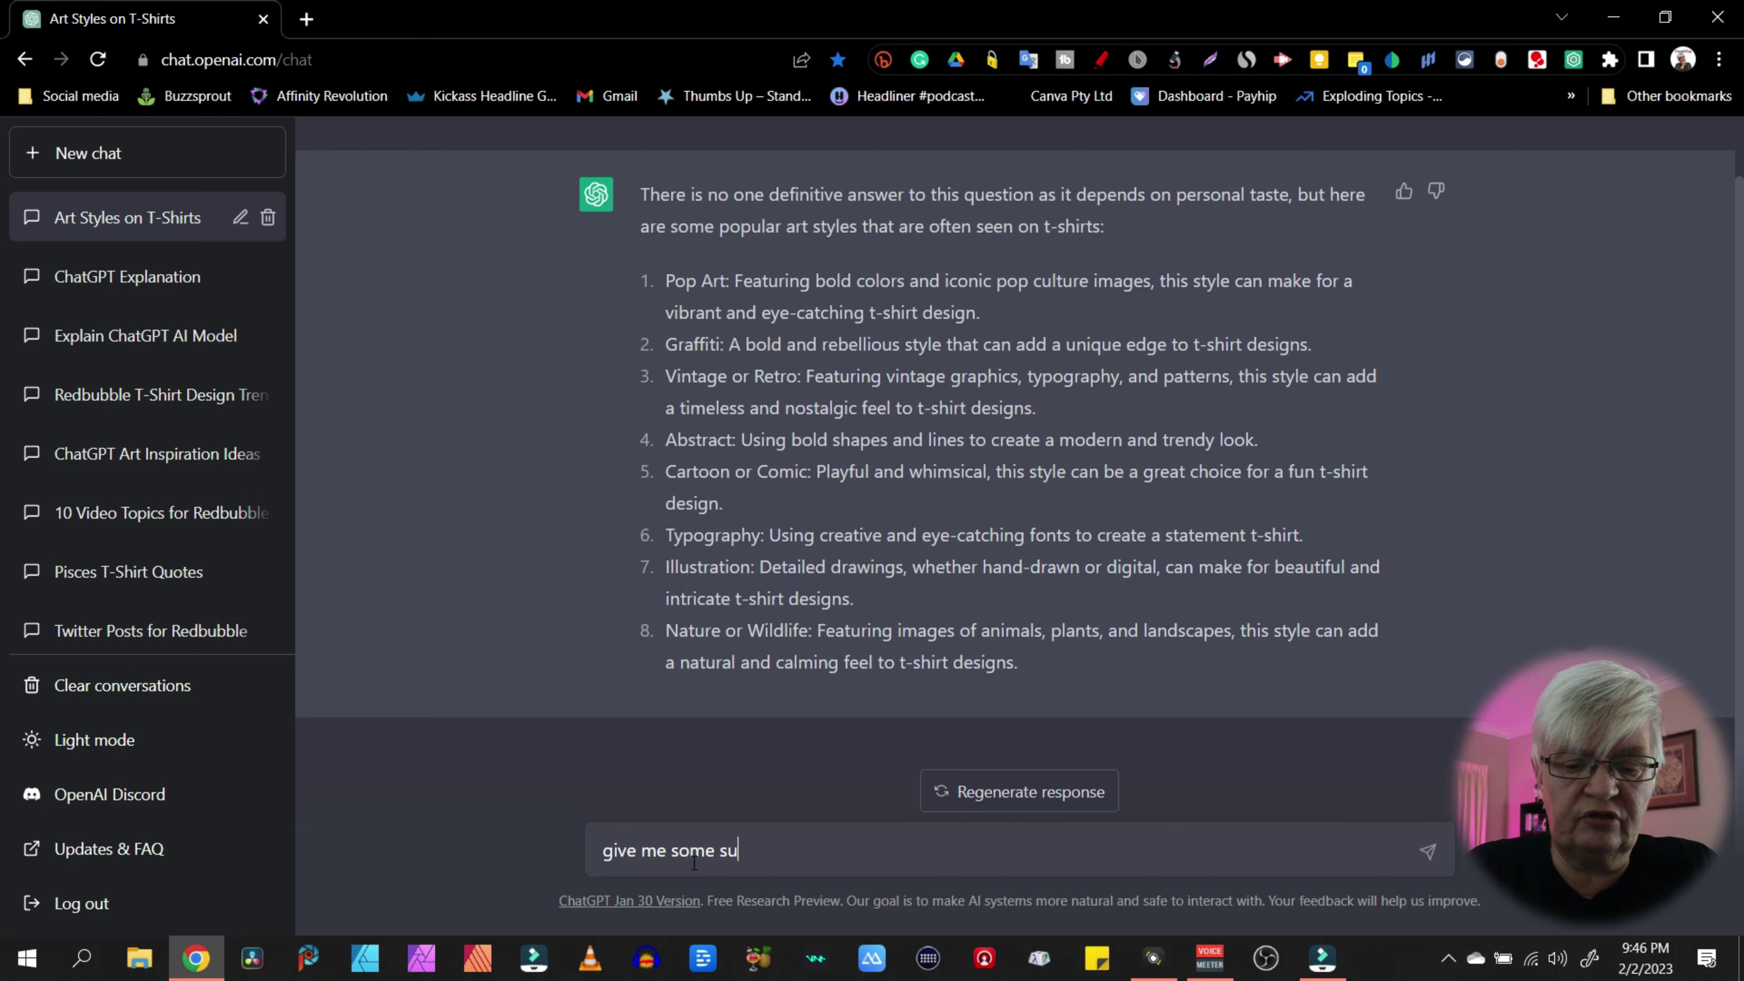
type("gg")
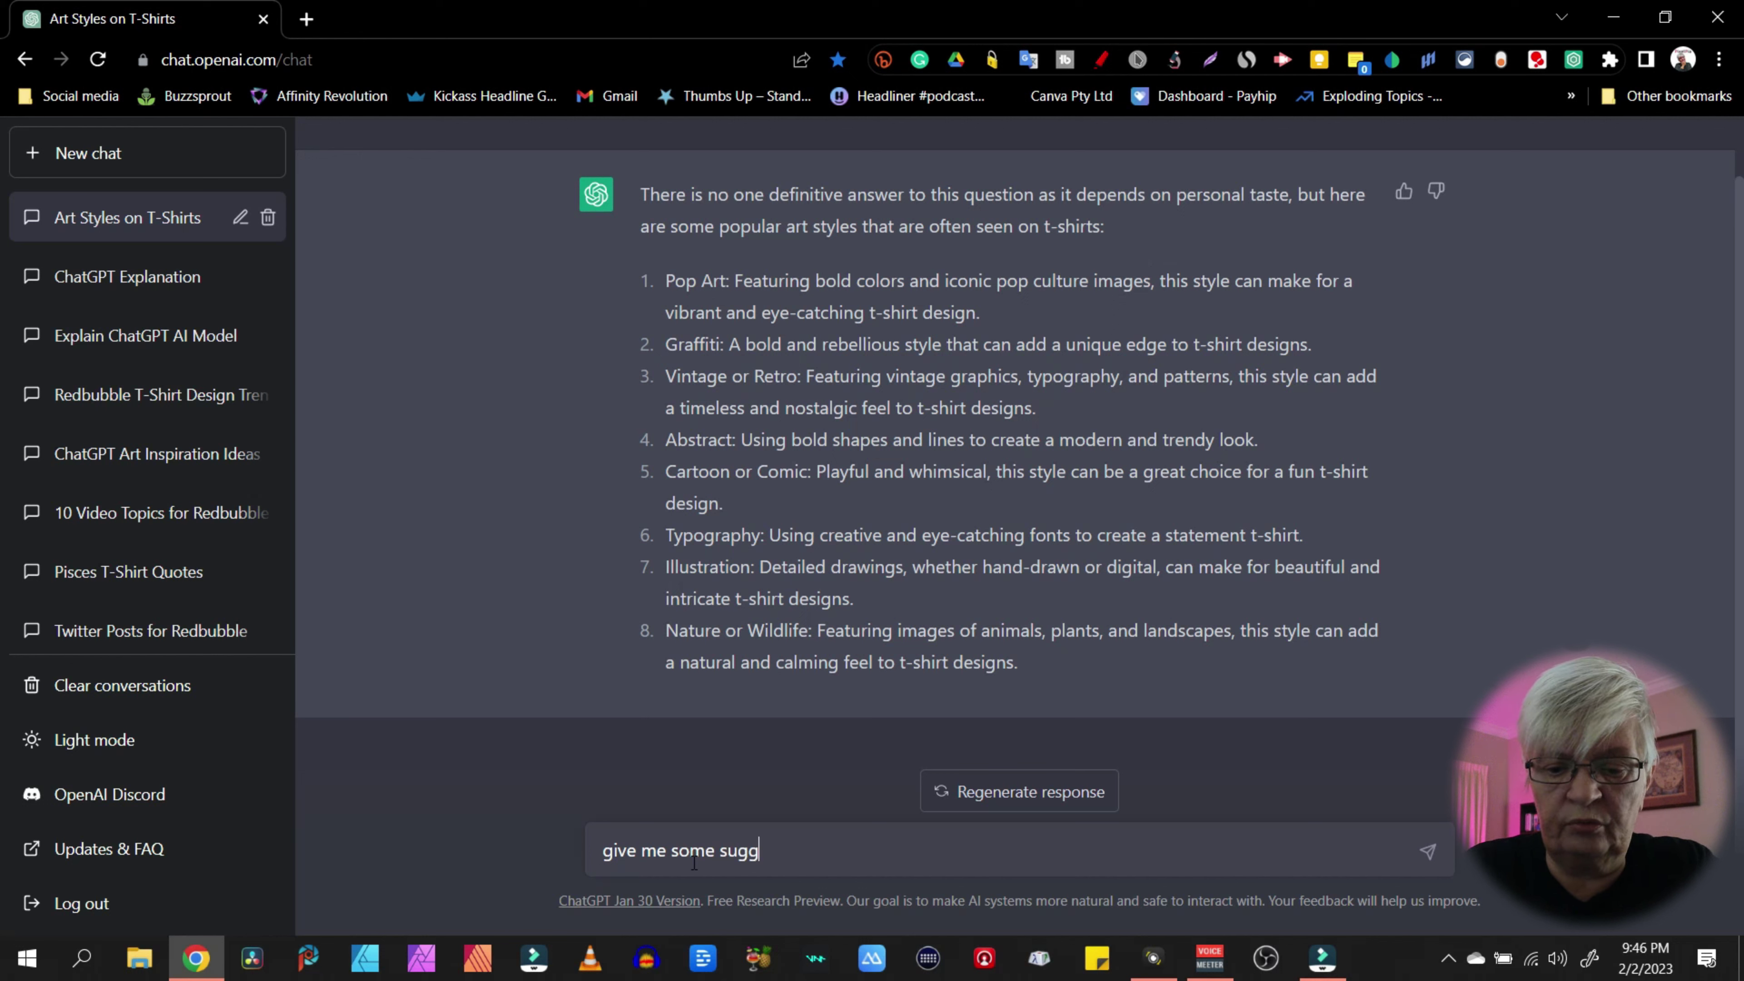
type("estions on motive that c")
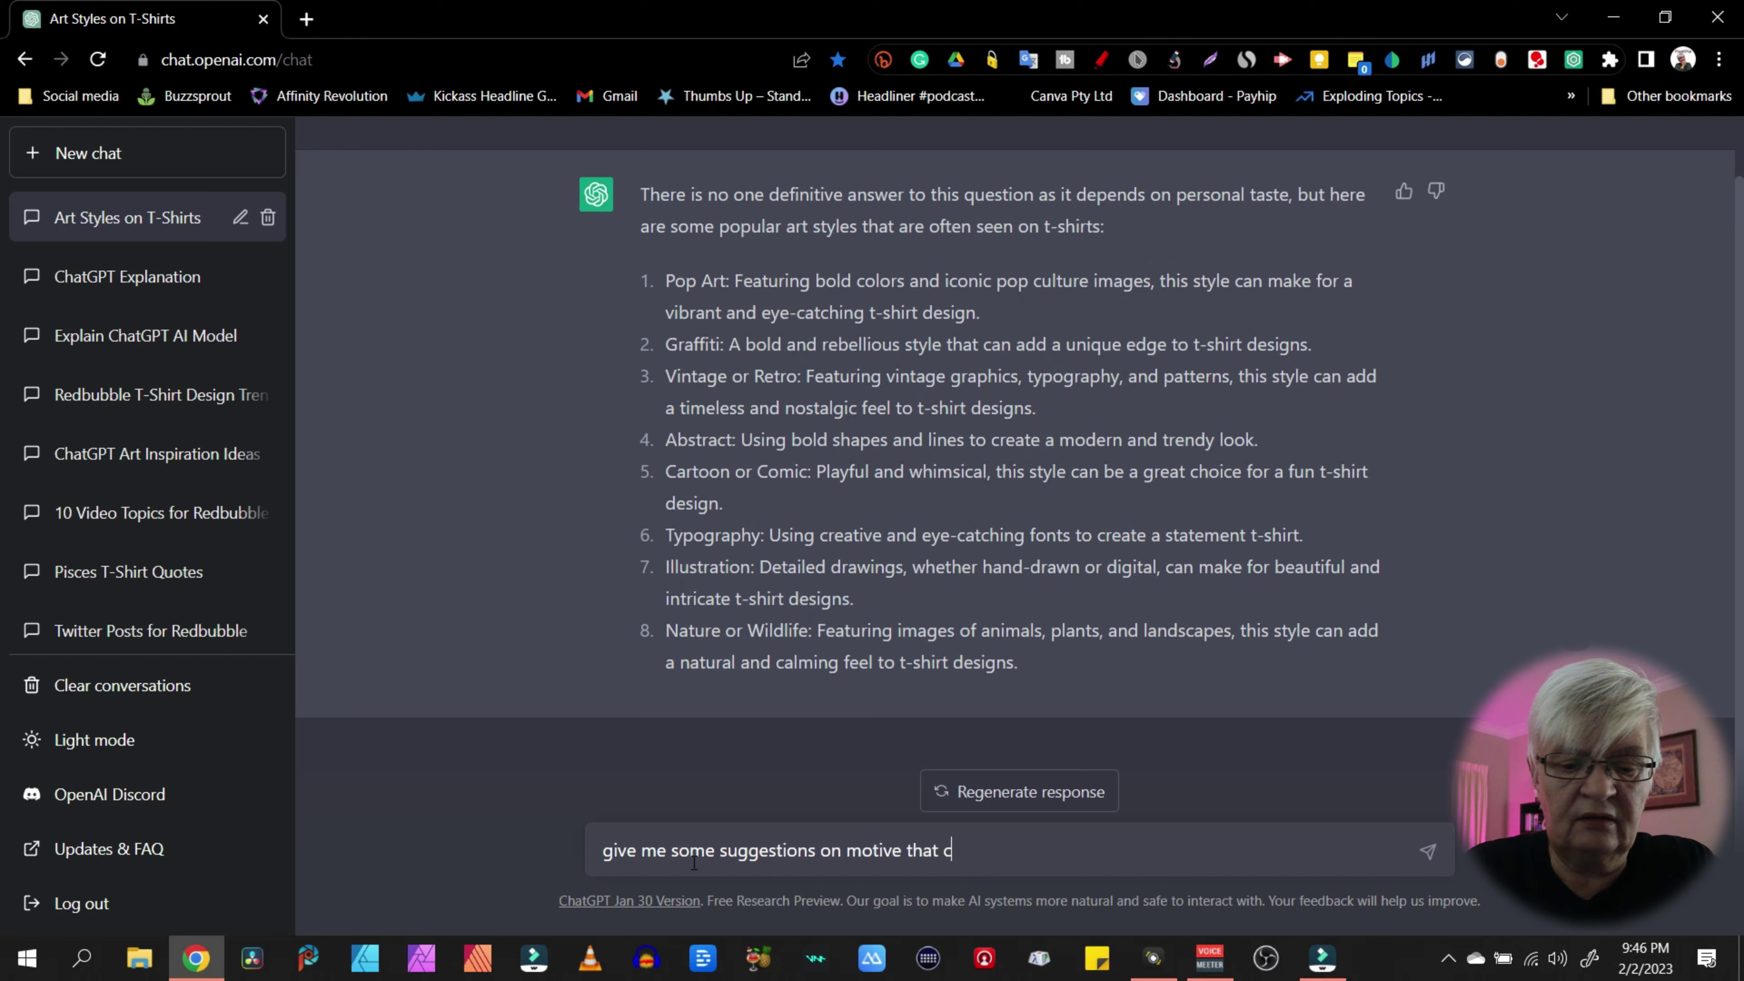
type("an w")
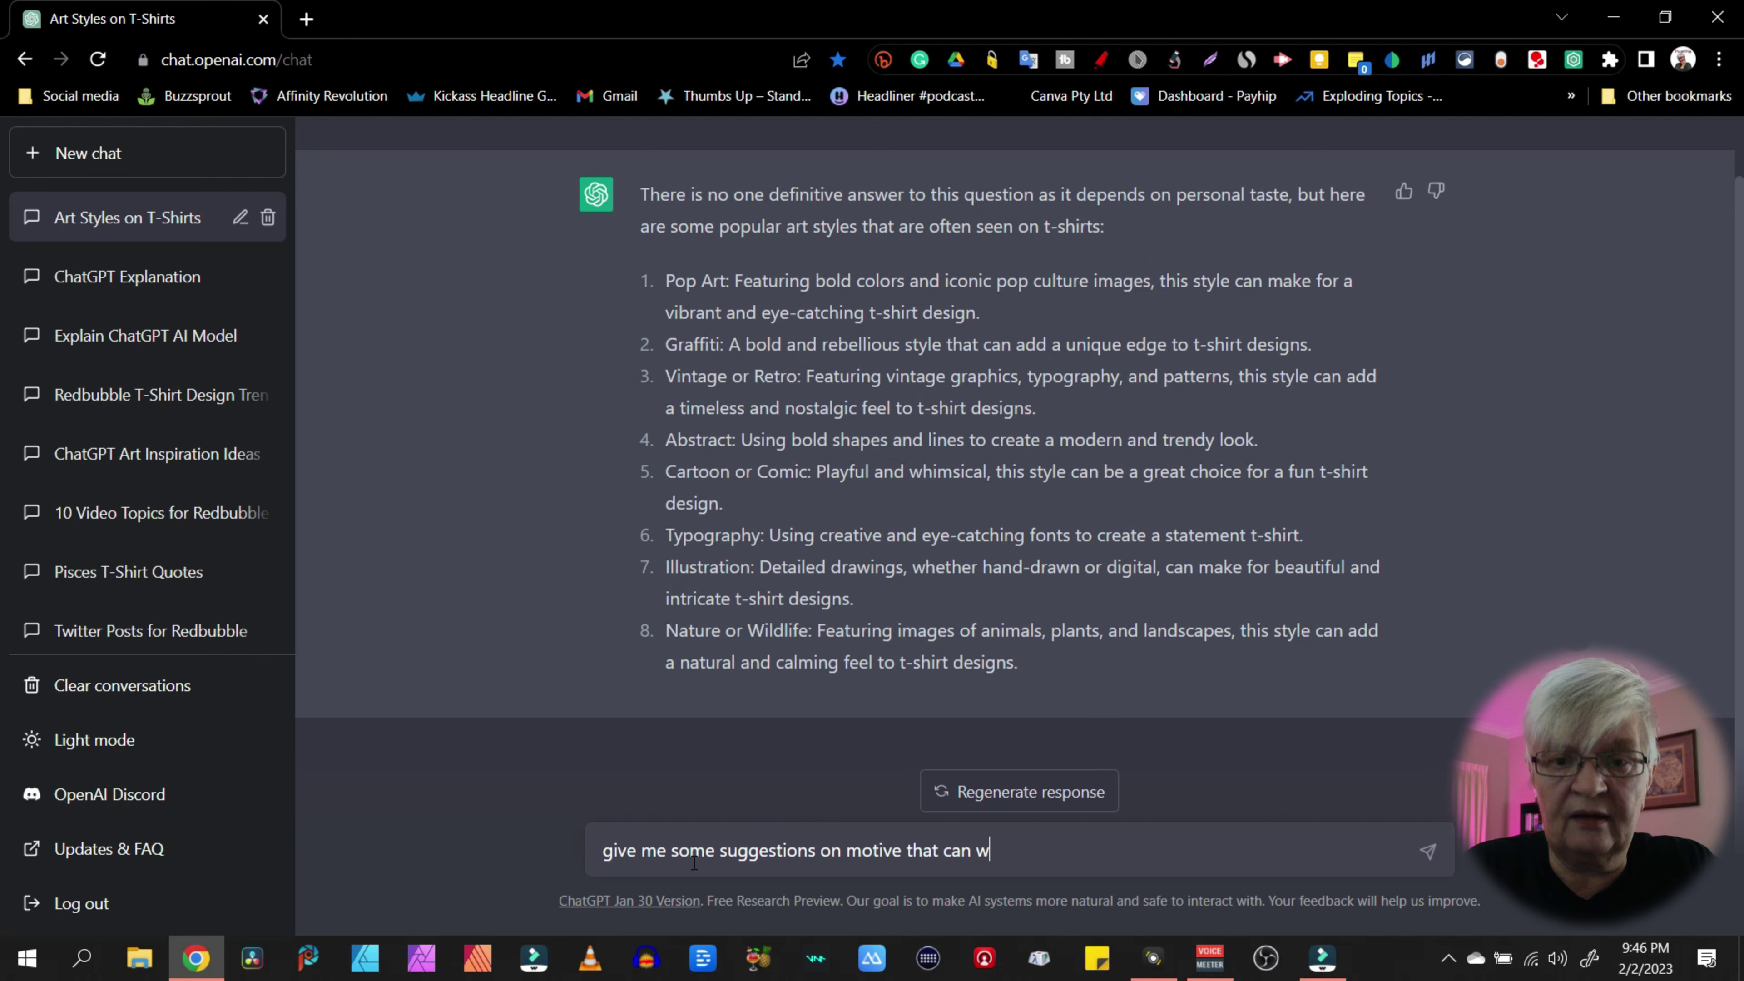
type("ork")
type("well as pop art")
key("Return")
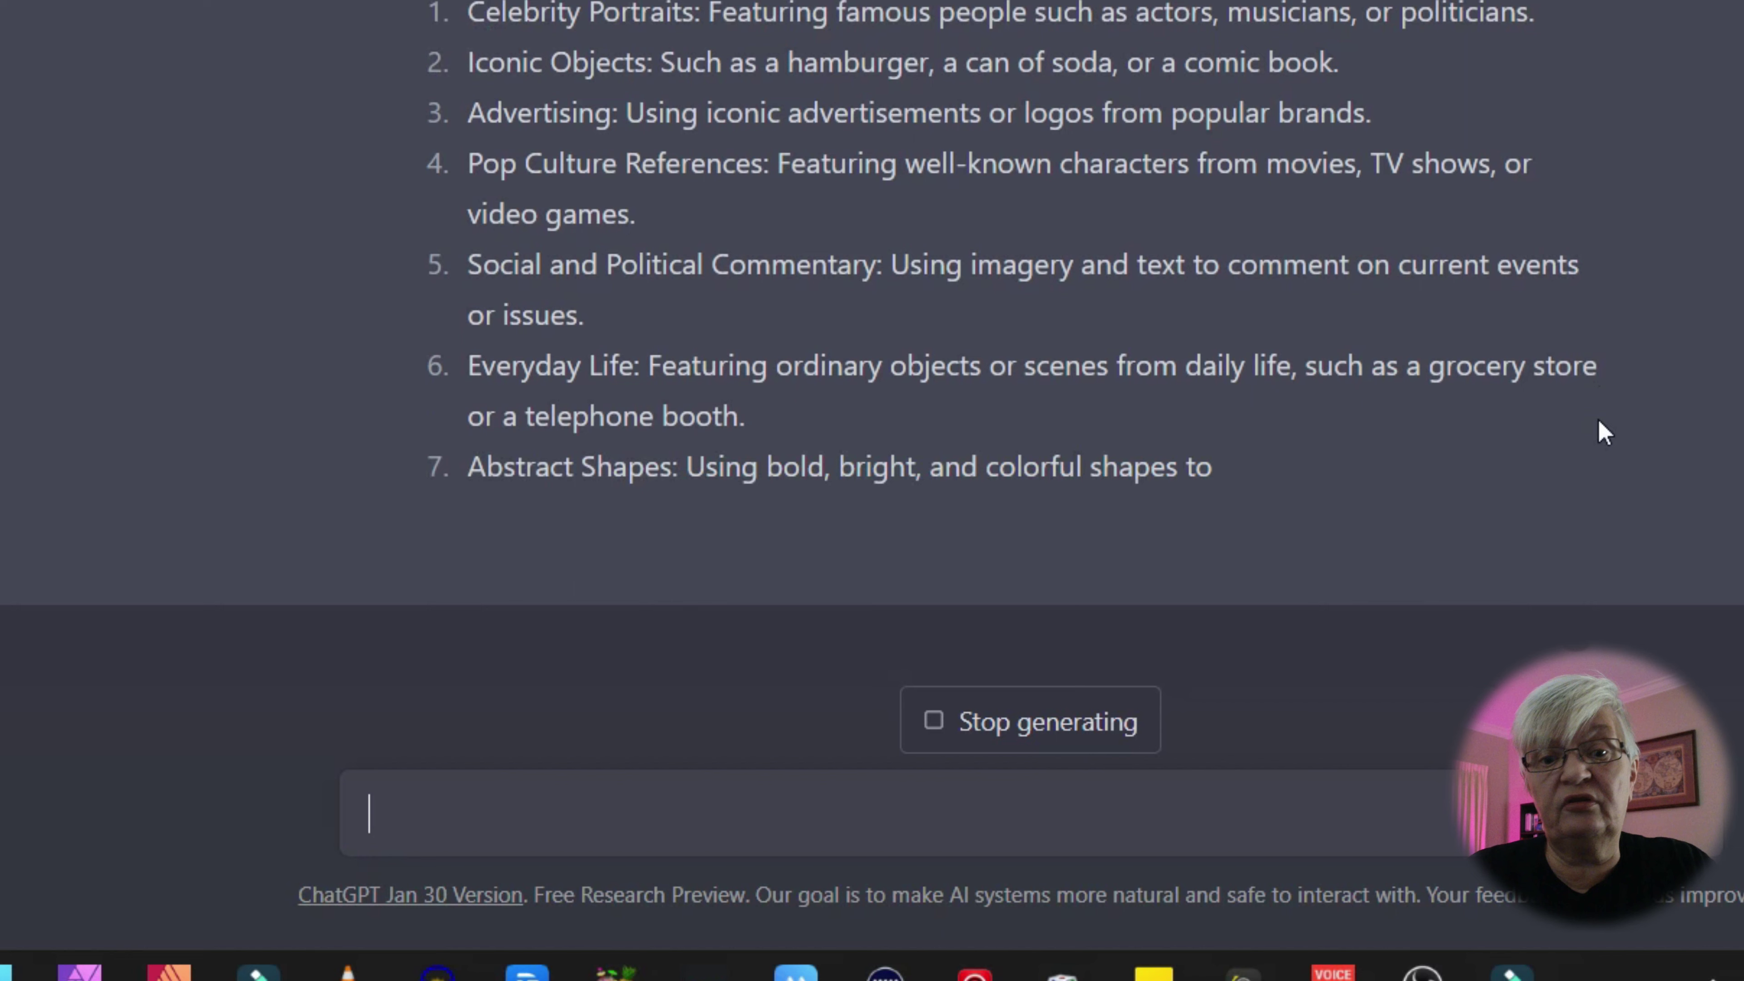
left_click(523, 797)
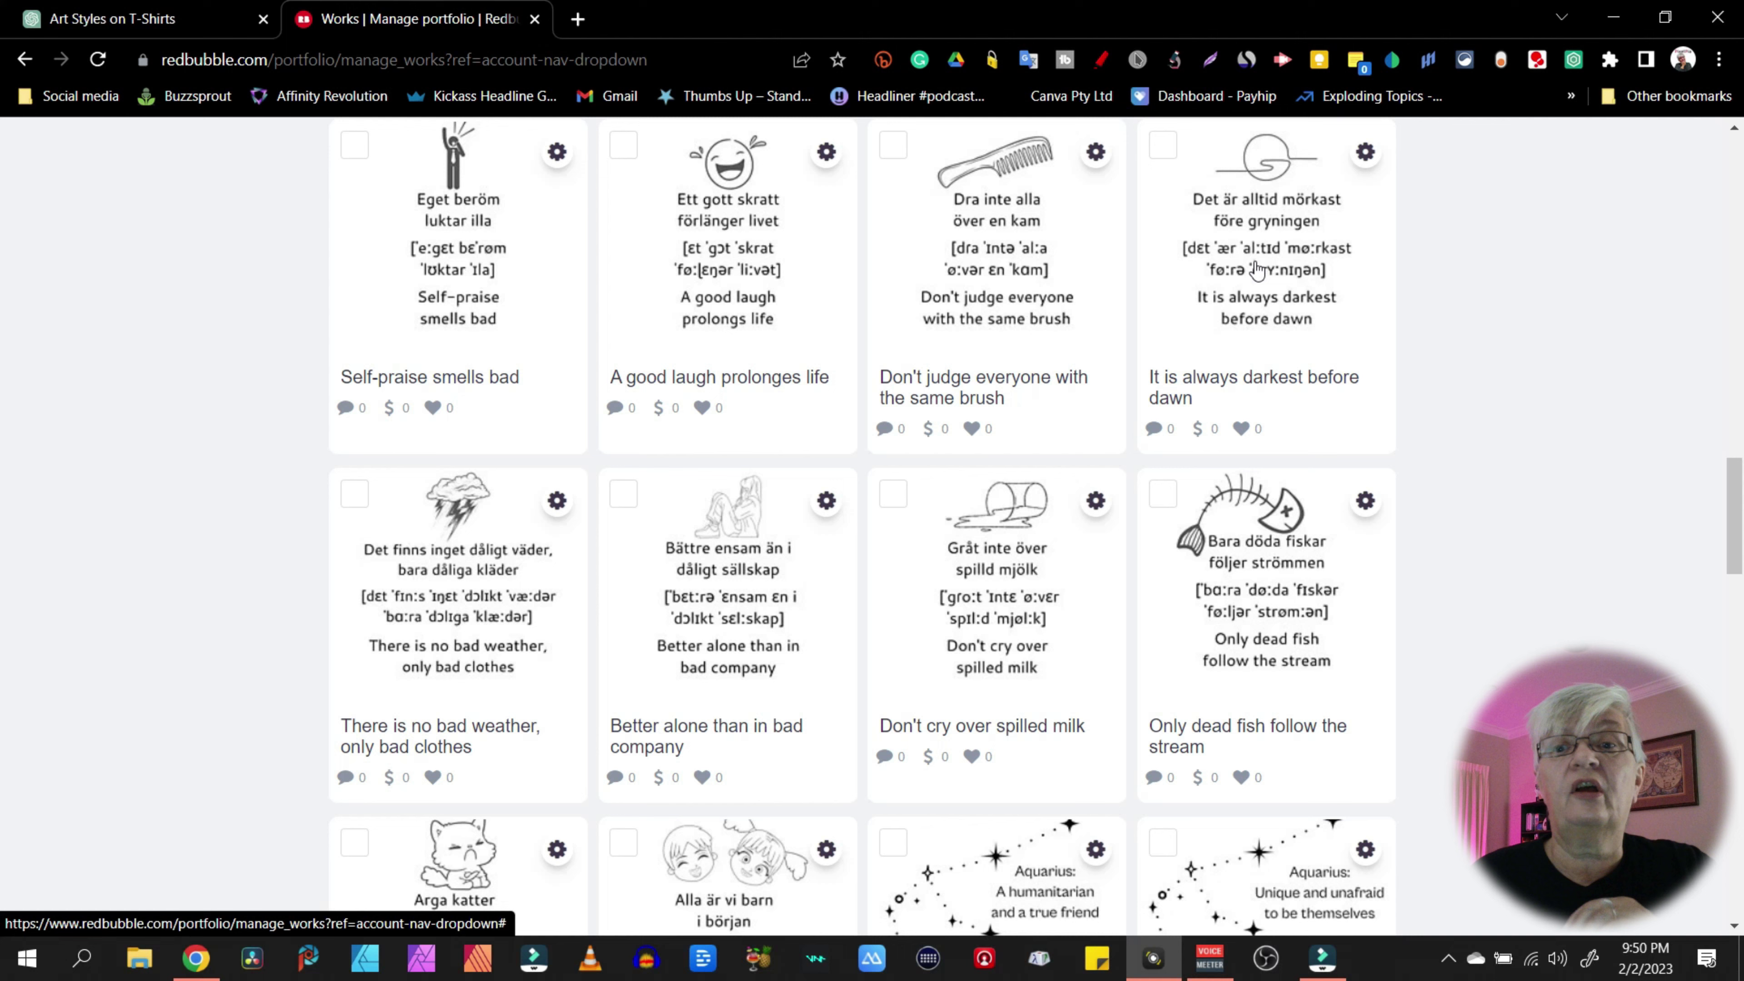
Open the 'It is always darkest before dawn' artwork and its Large Print Clothing preview editor
left_click(1242, 292)
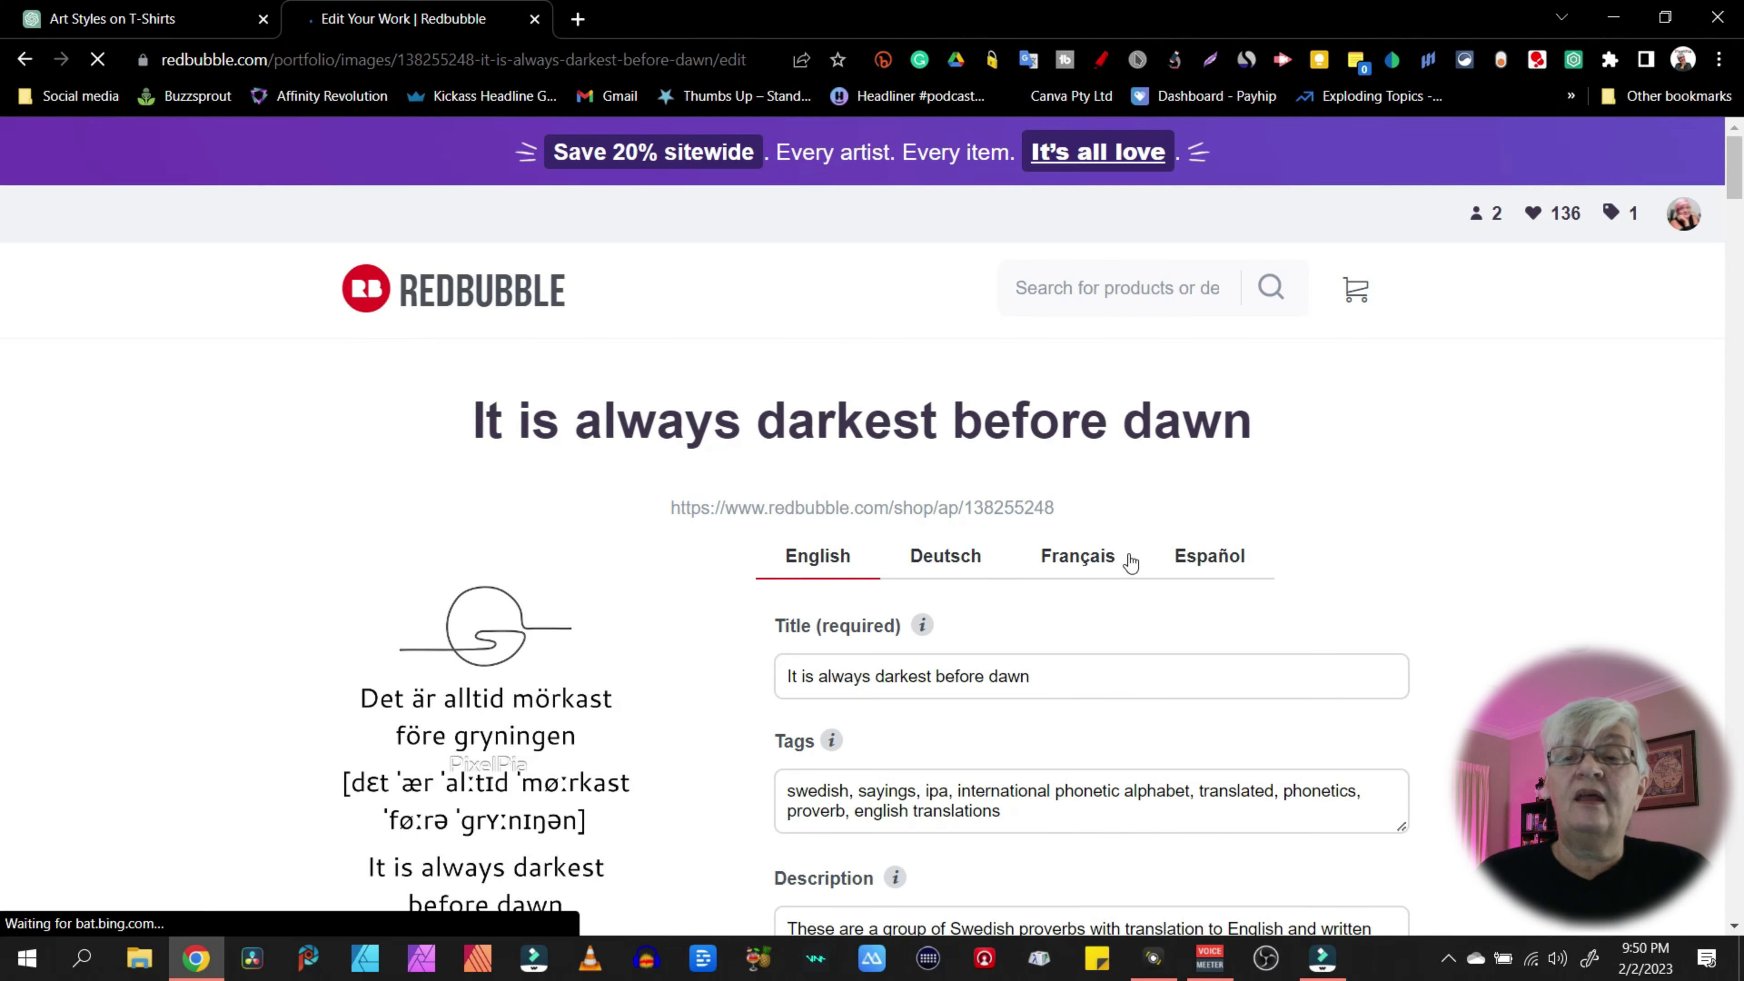
scroll(1583, 397, "down", 3)
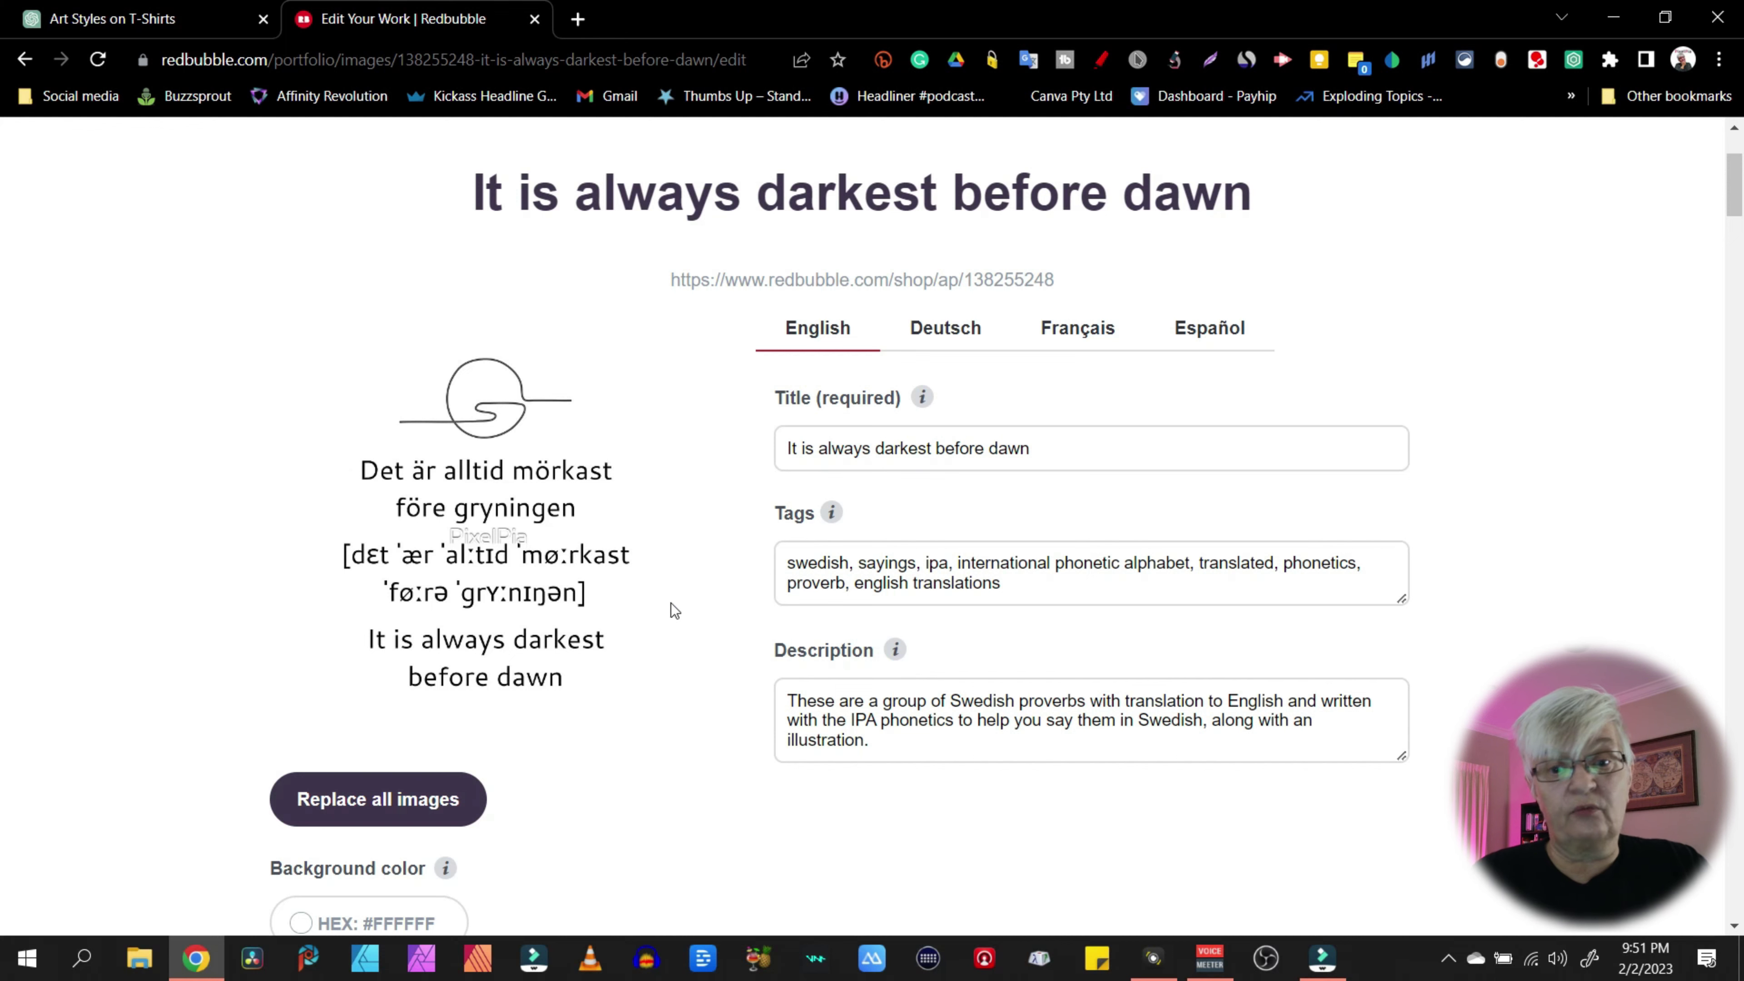
scroll(670, 607, "down", 10)
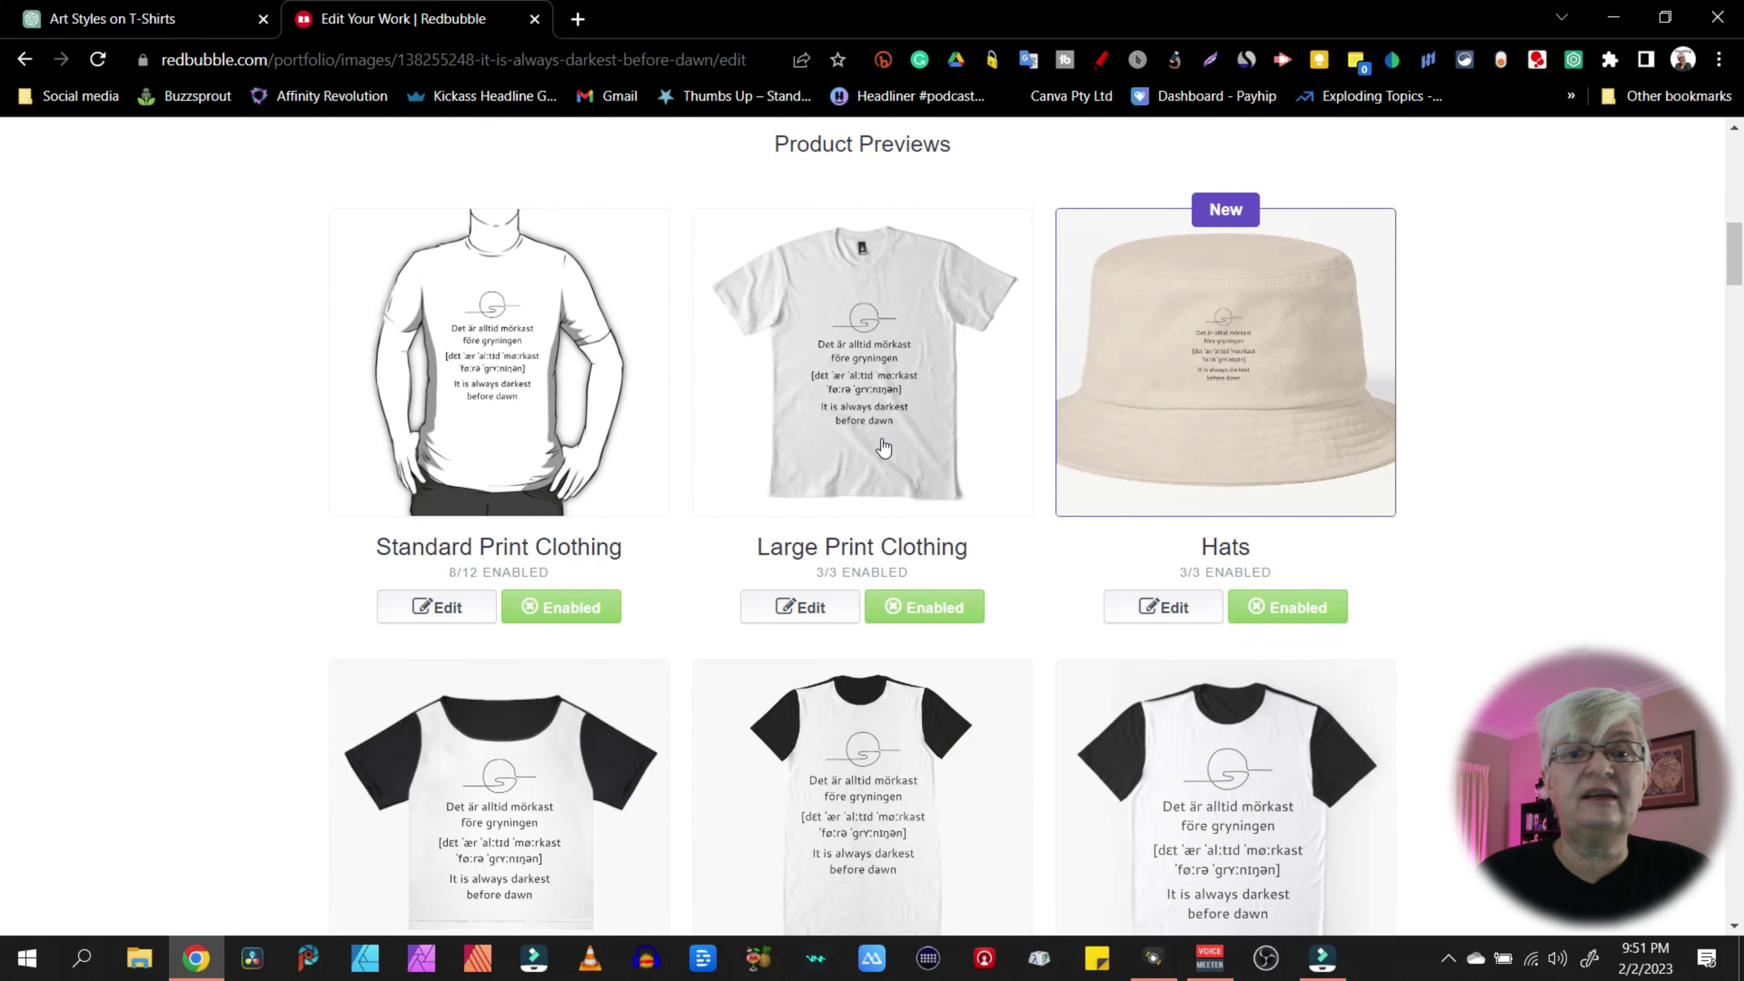
left_click(866, 396)
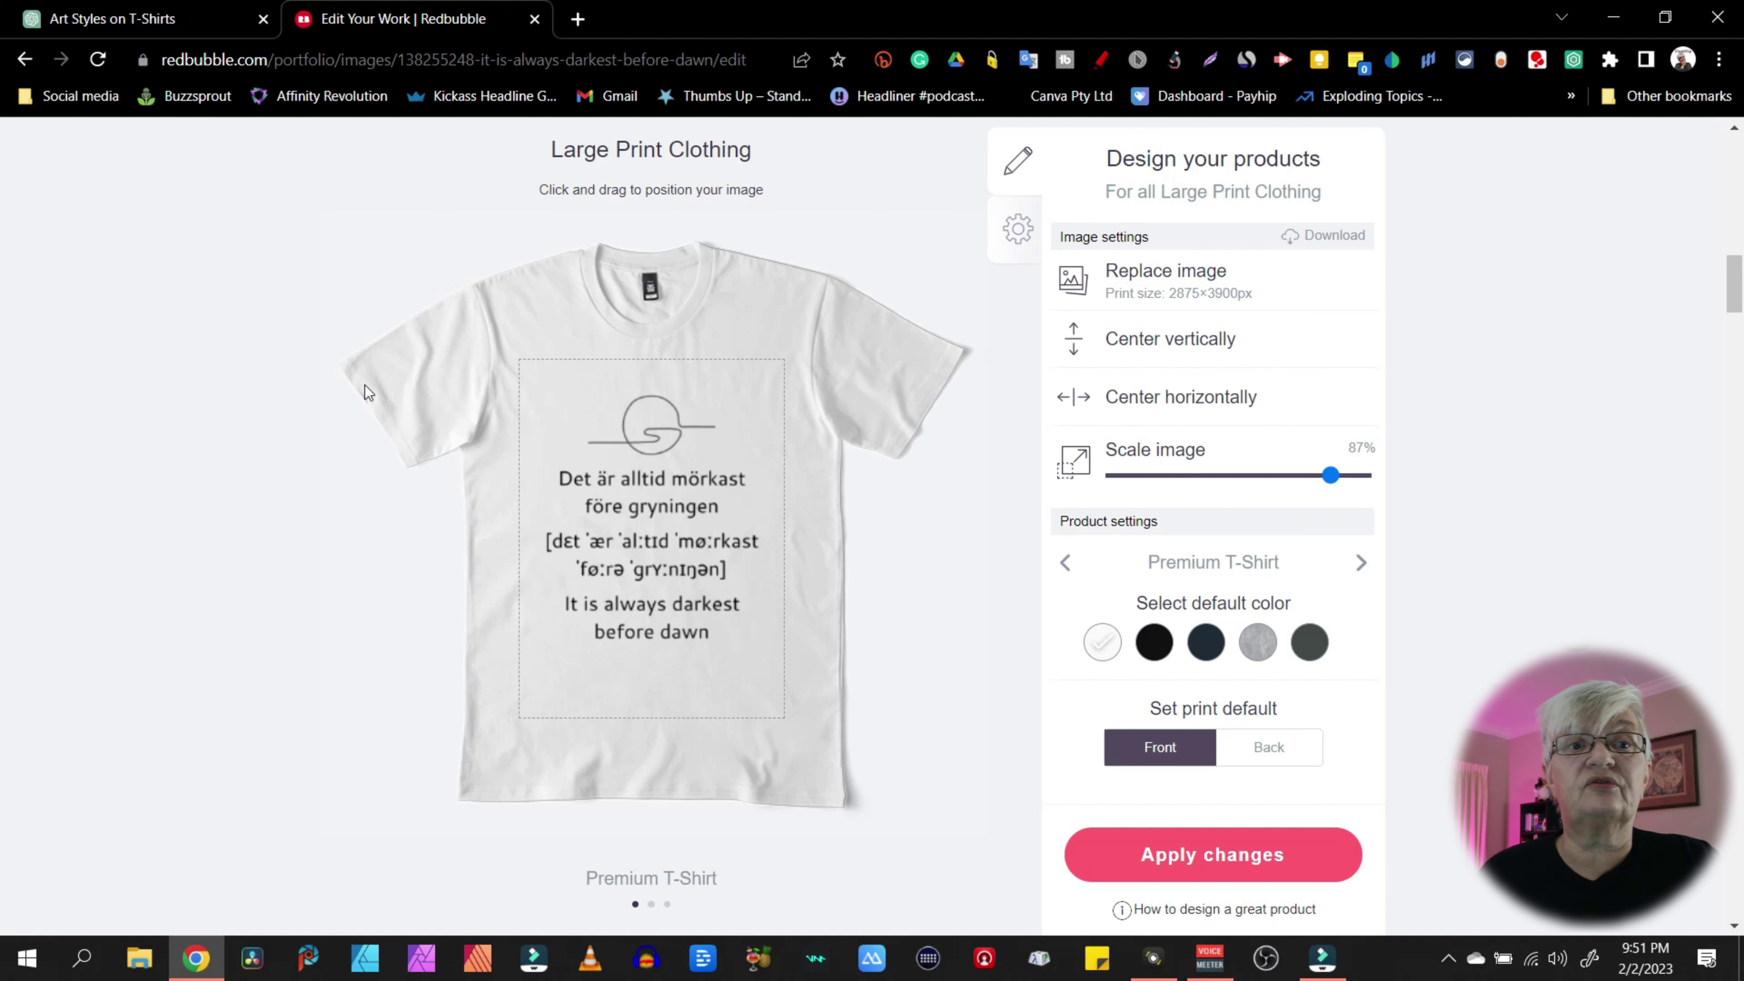
Start a fresh, empty ChatGPT conversation after glancing at the Redbubble t-shirt design
left_click(126, 12)
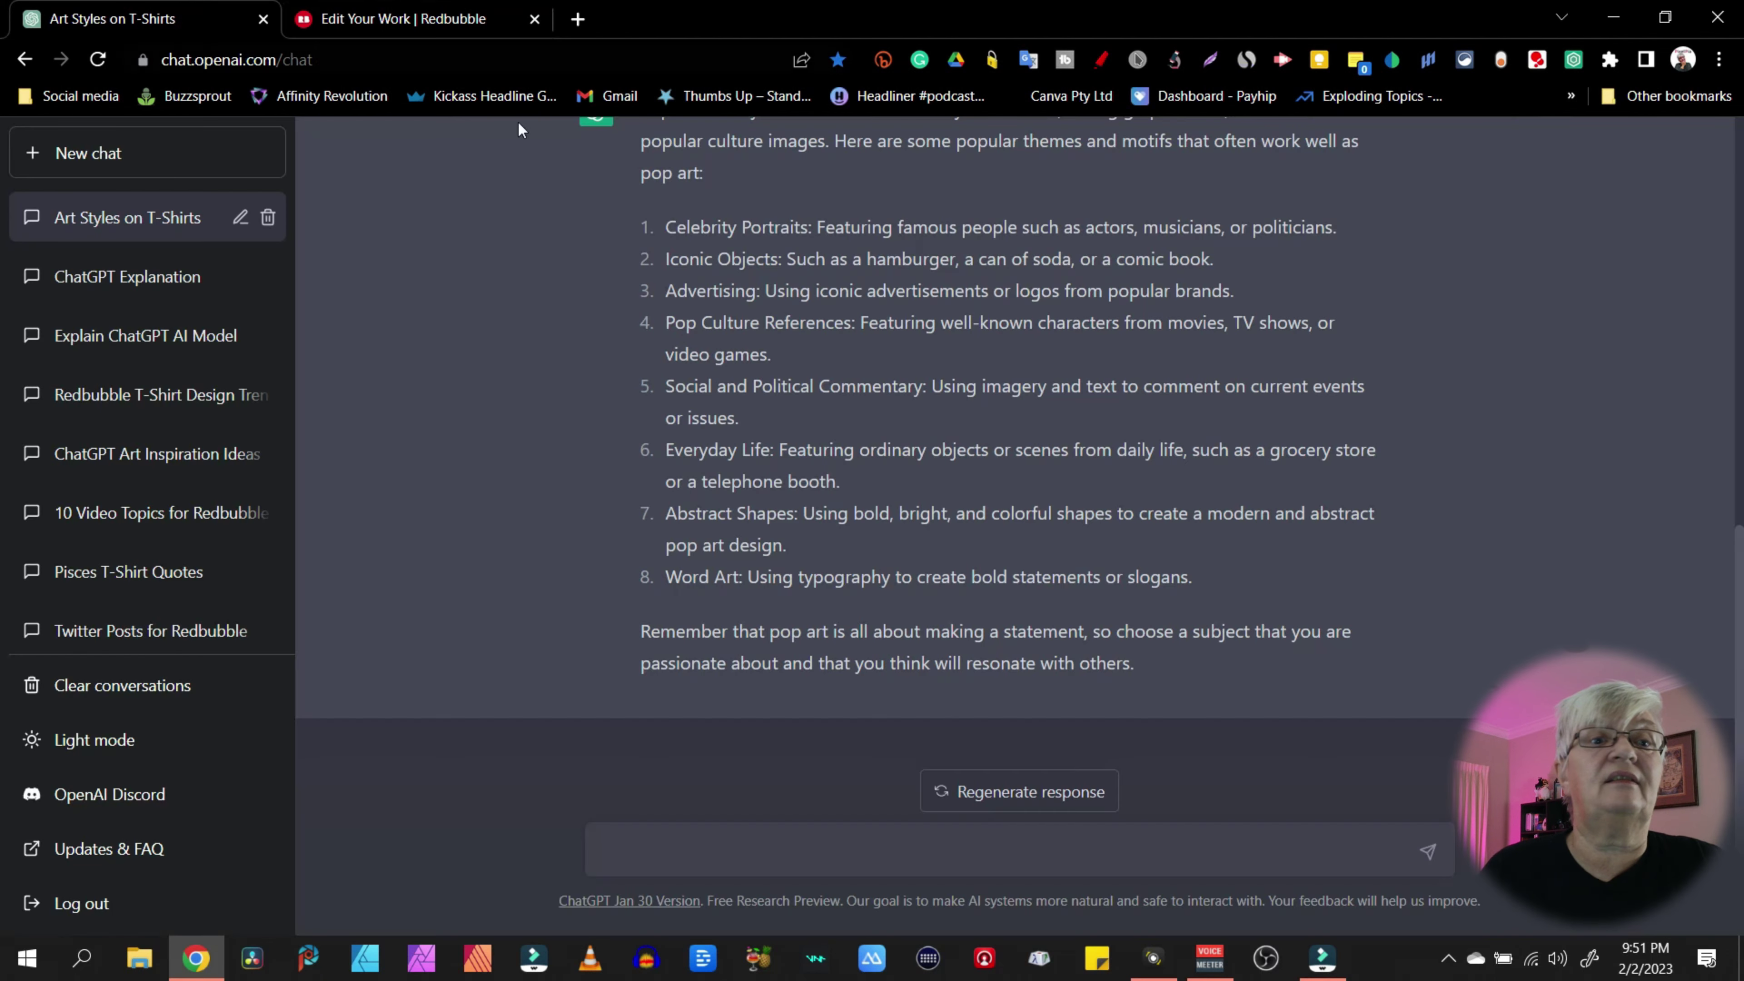
left_click(155, 156)
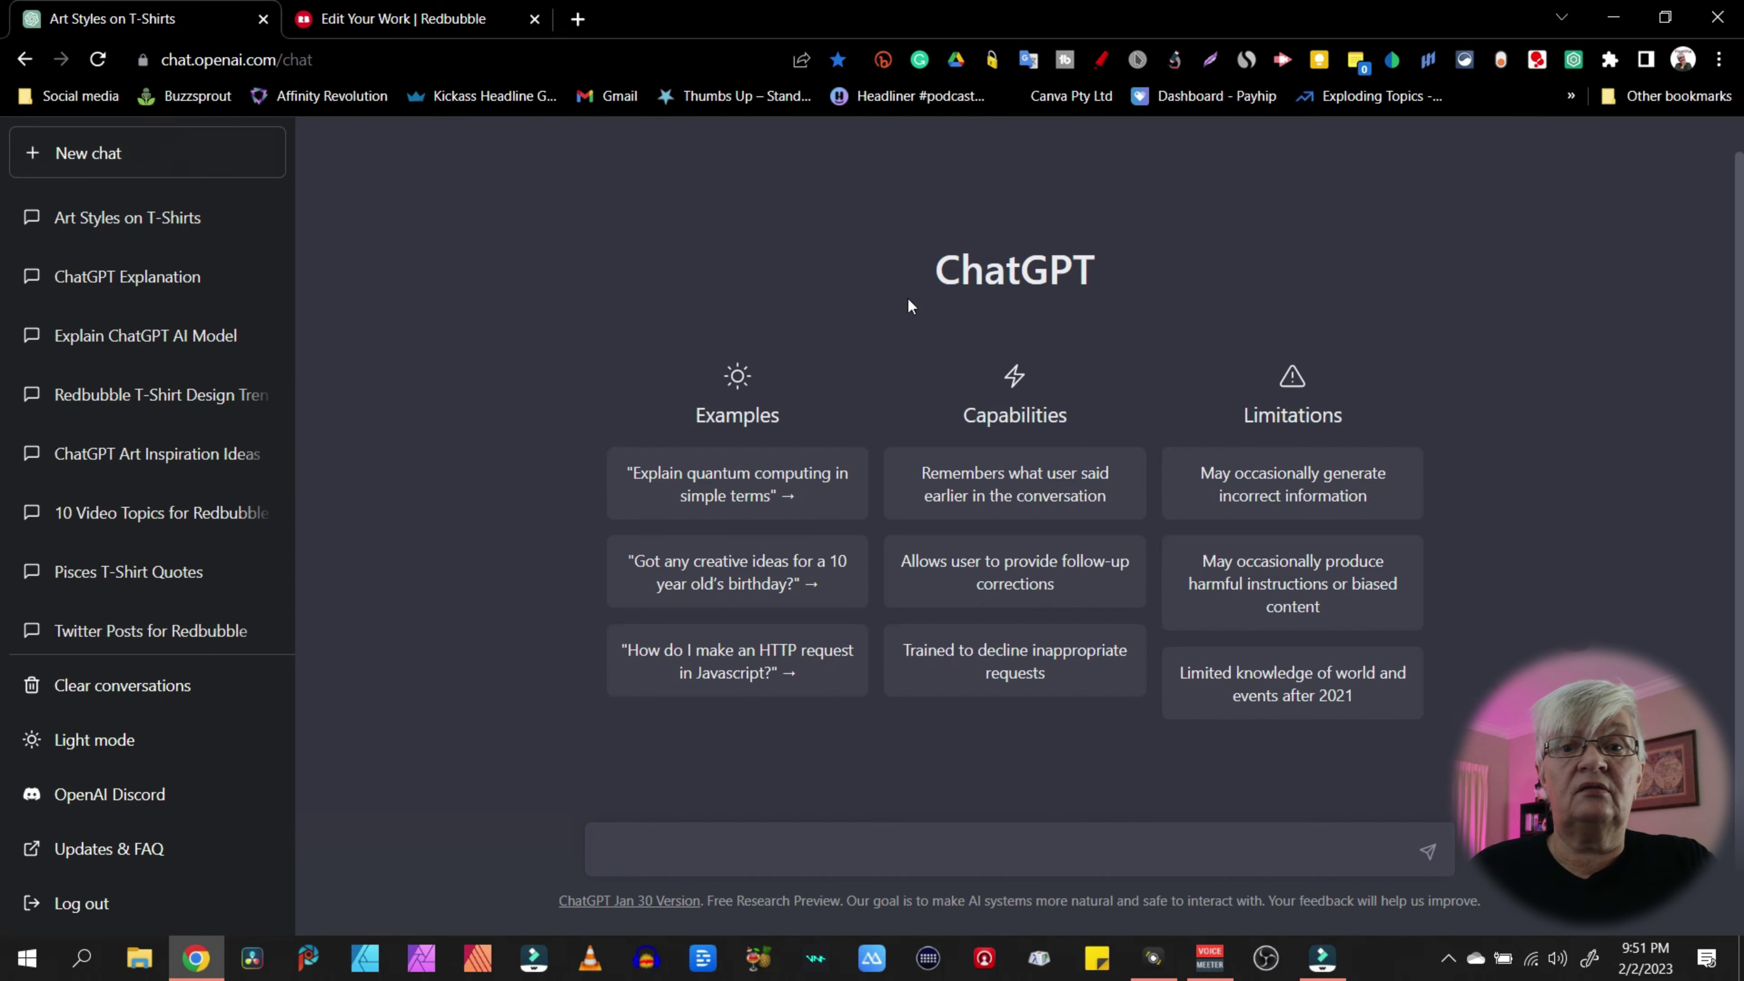
left_click(709, 842)
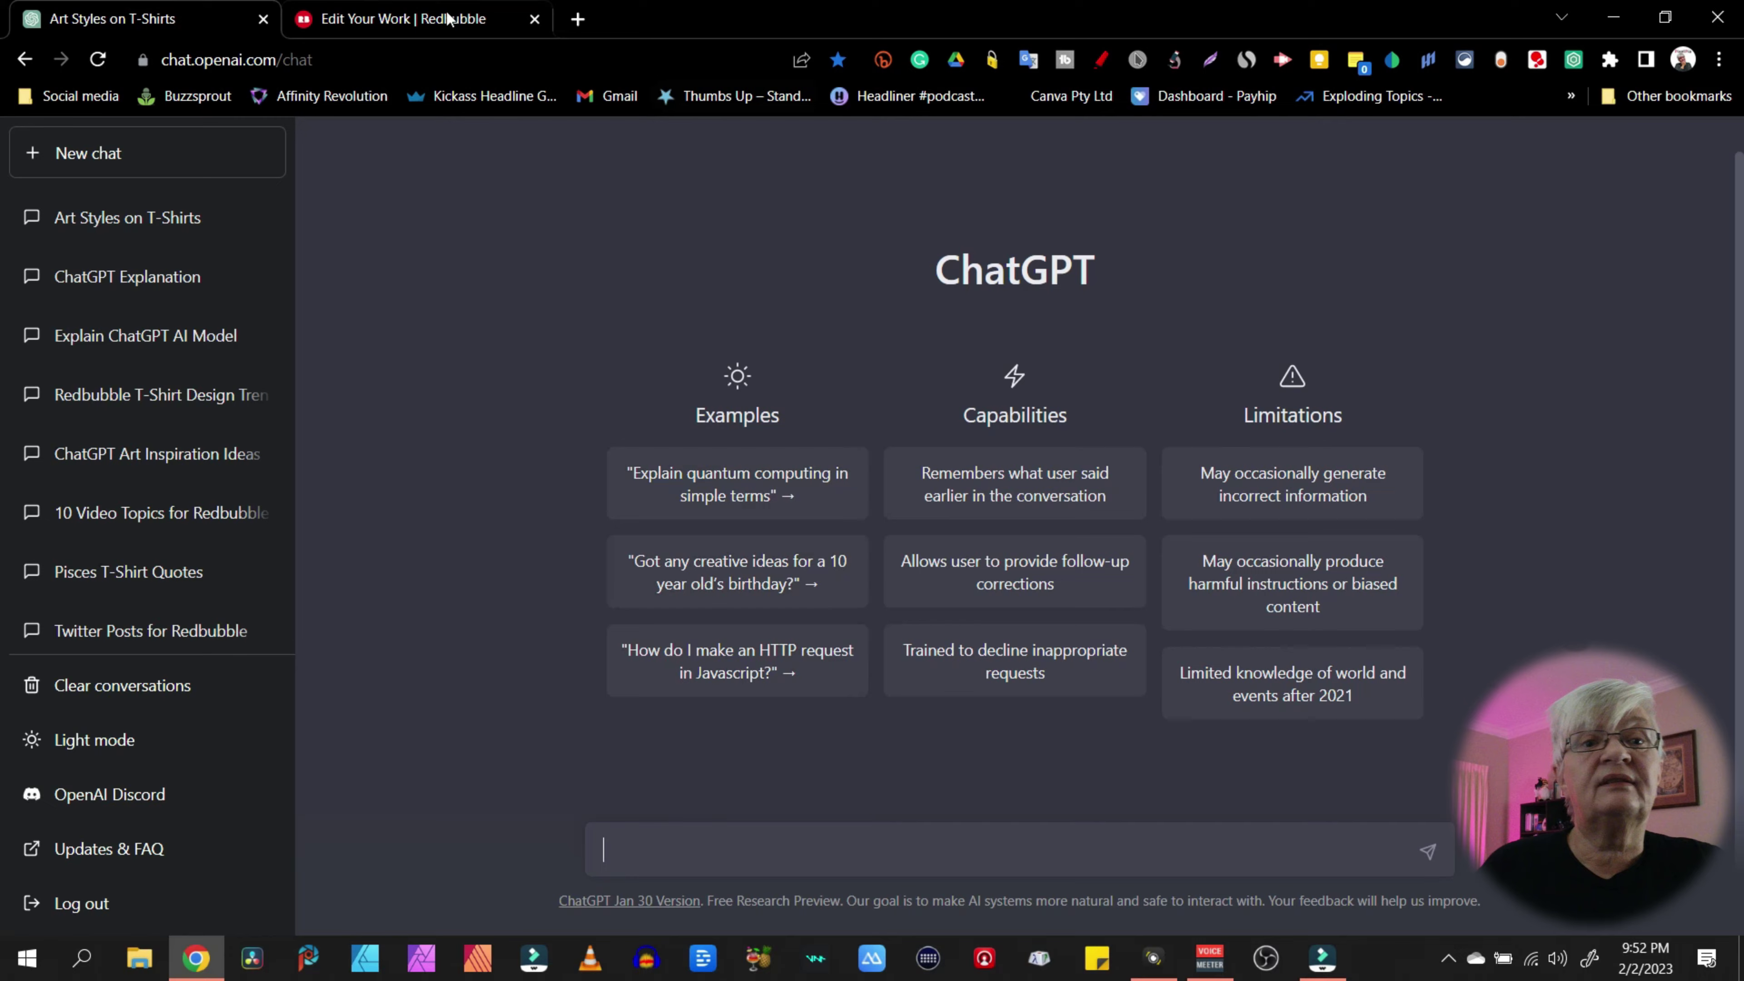
left_click(393, 32)
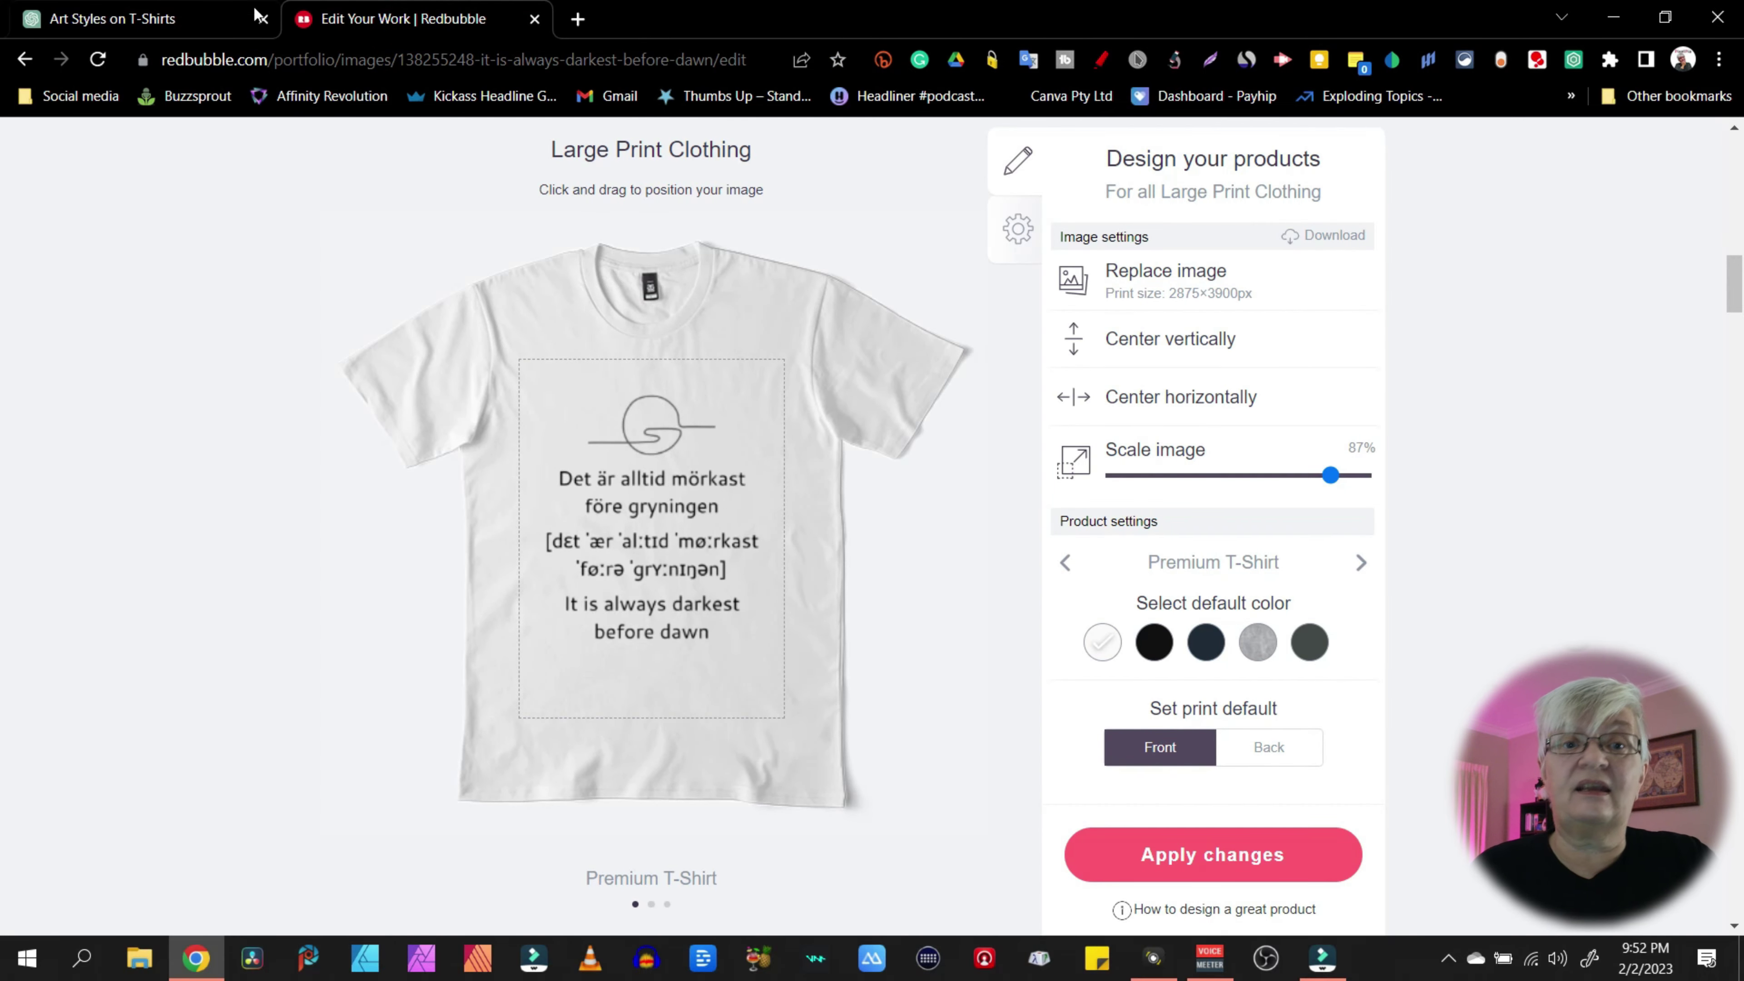
left_click(168, 15)
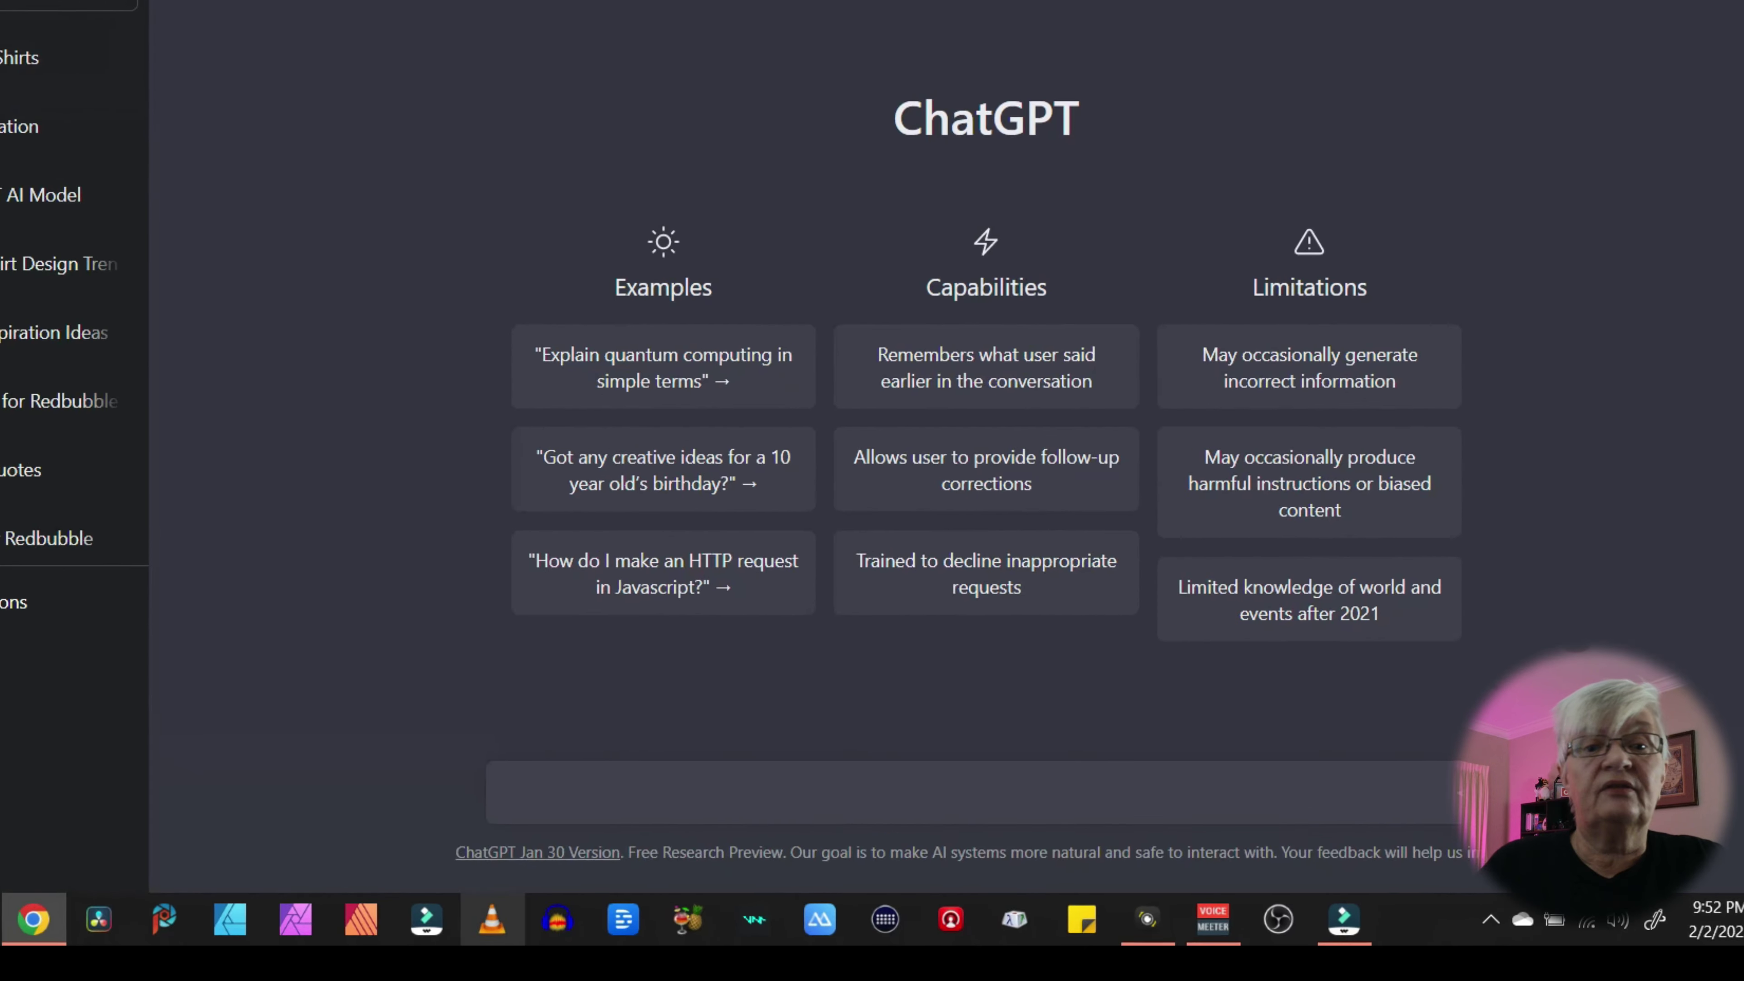
Request a Swedish-to-English translation and pronunciation of 'Det är alltid mörkast före gryningen'
type("Can ")
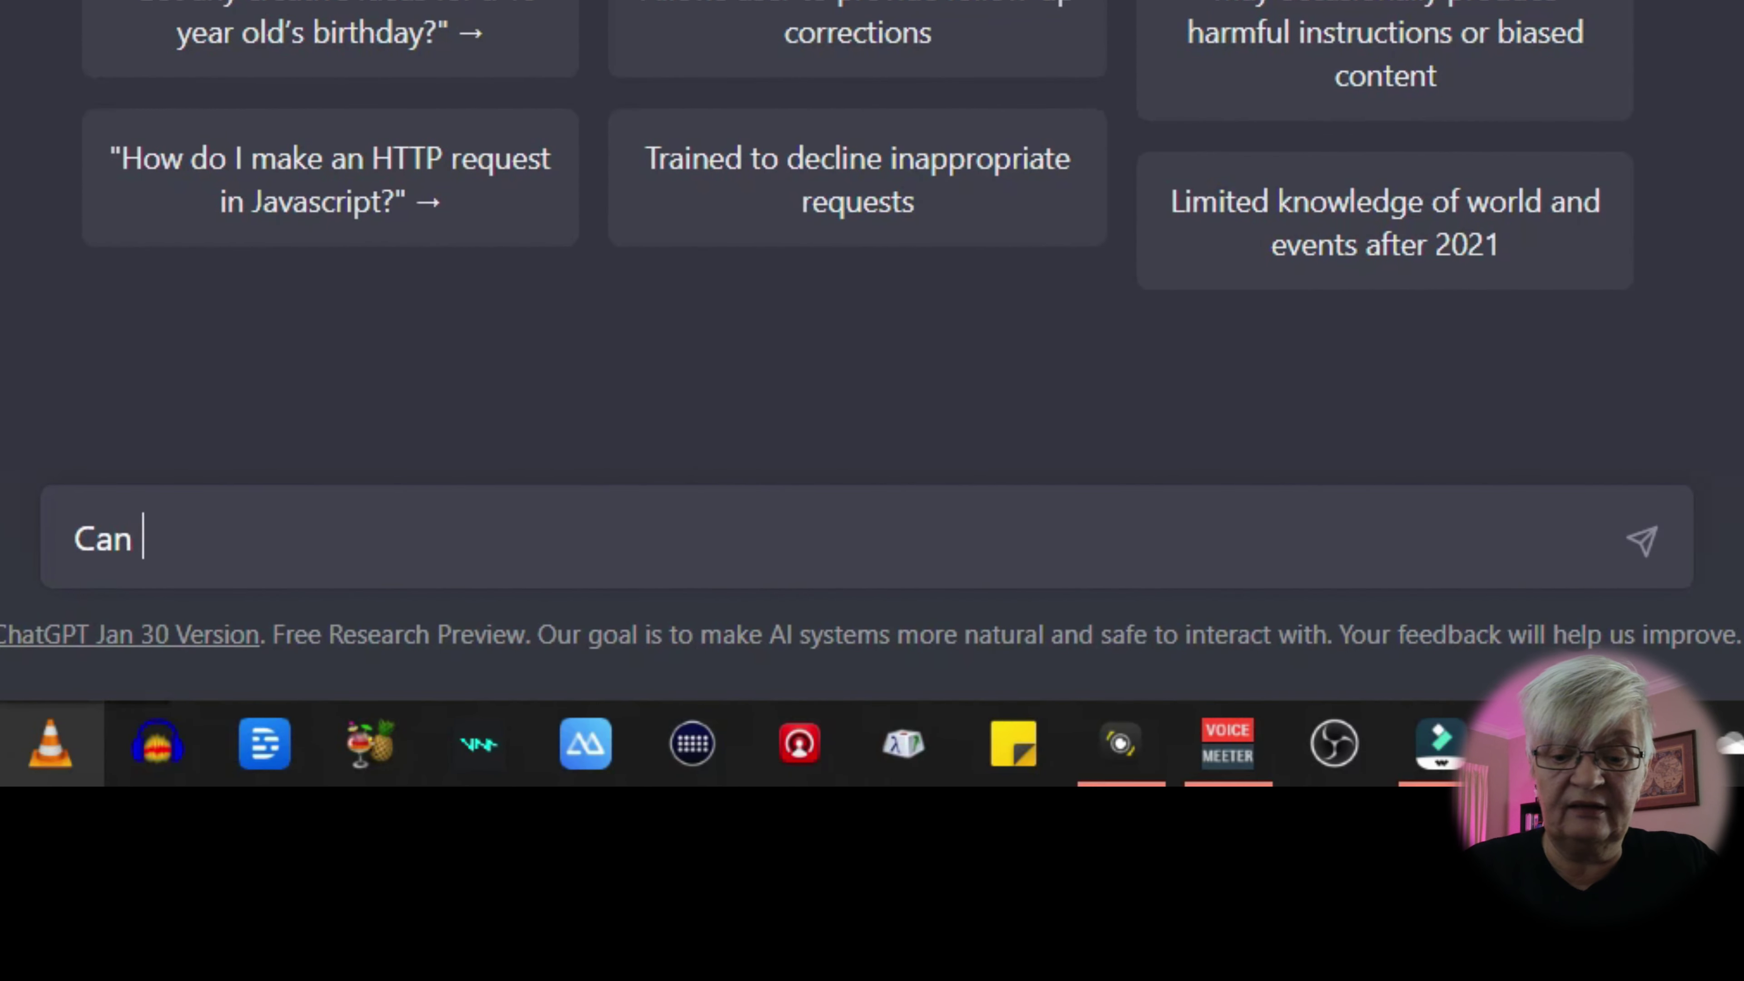
type("you tran")
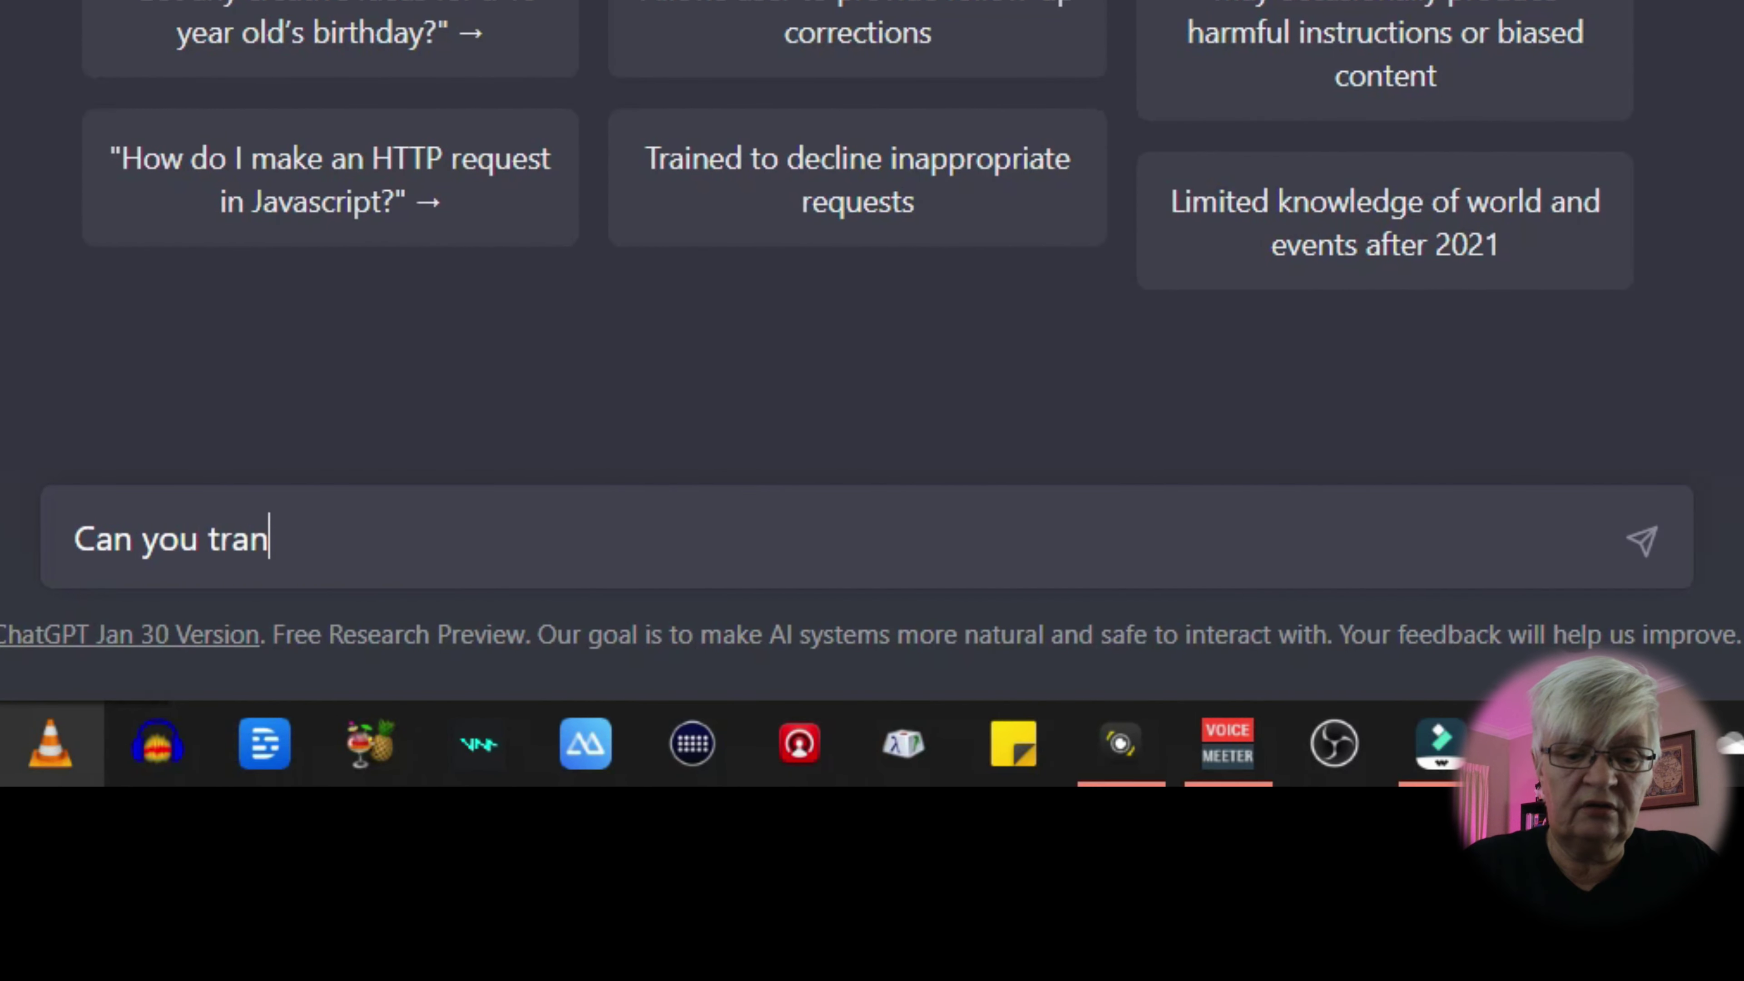
type("slate t")
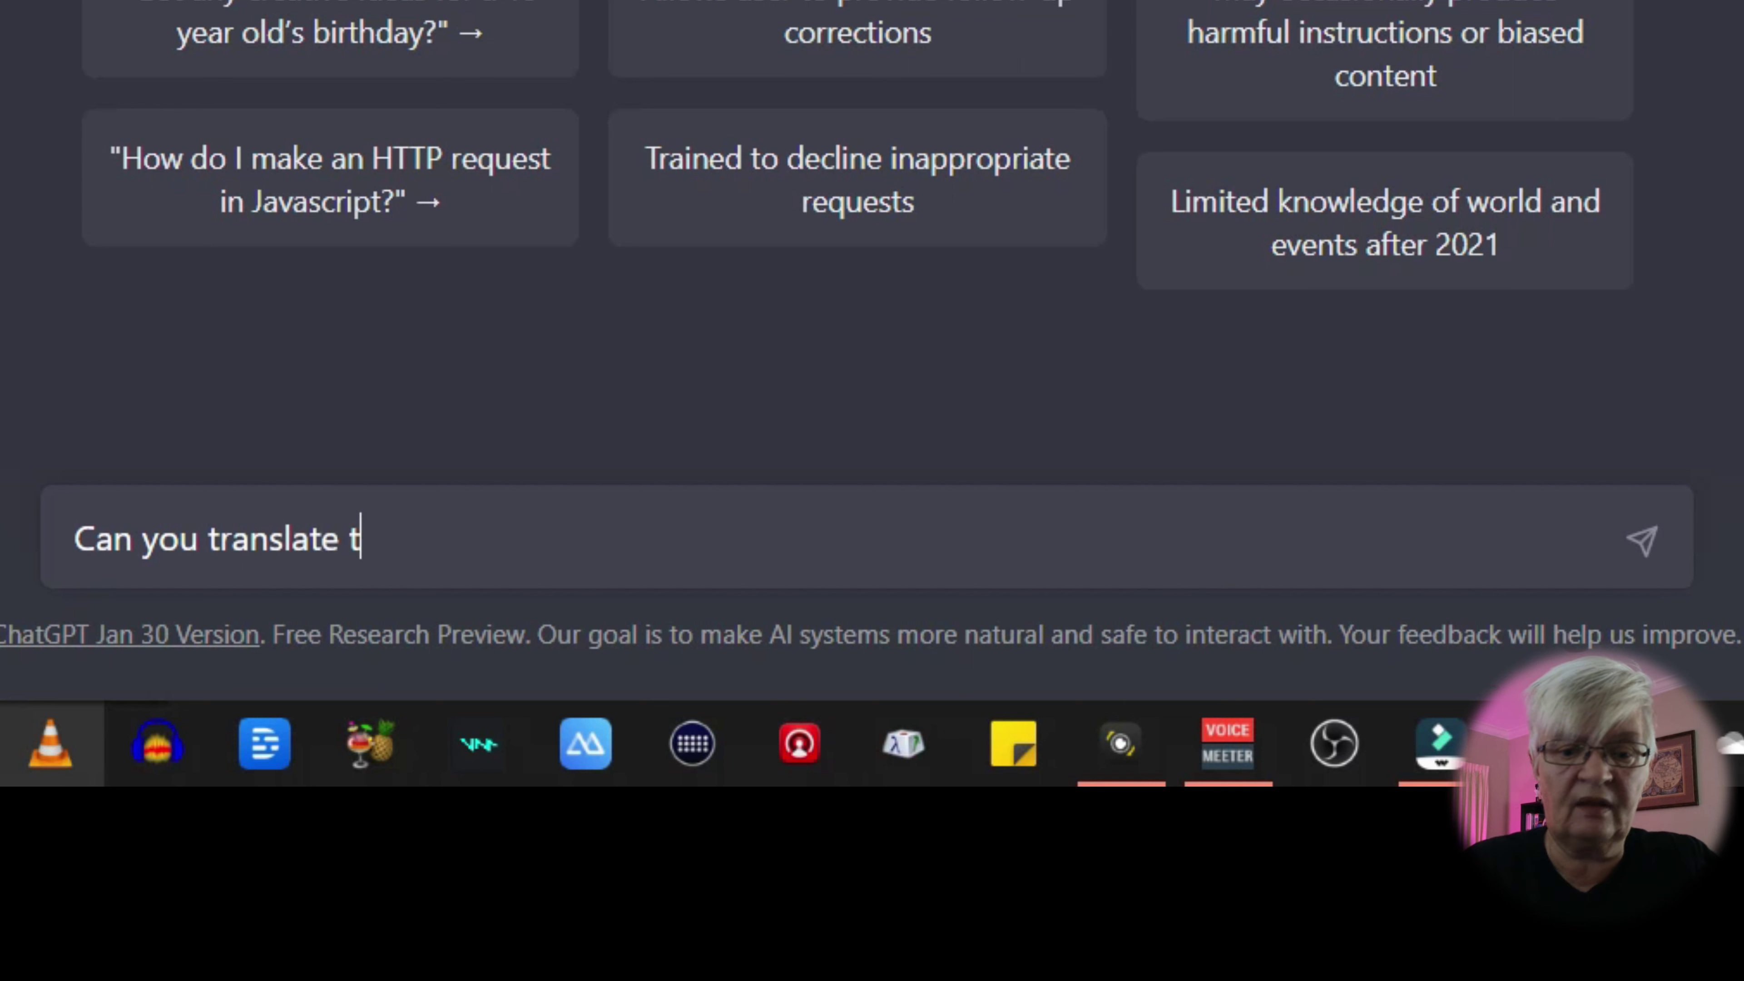
type("his and w")
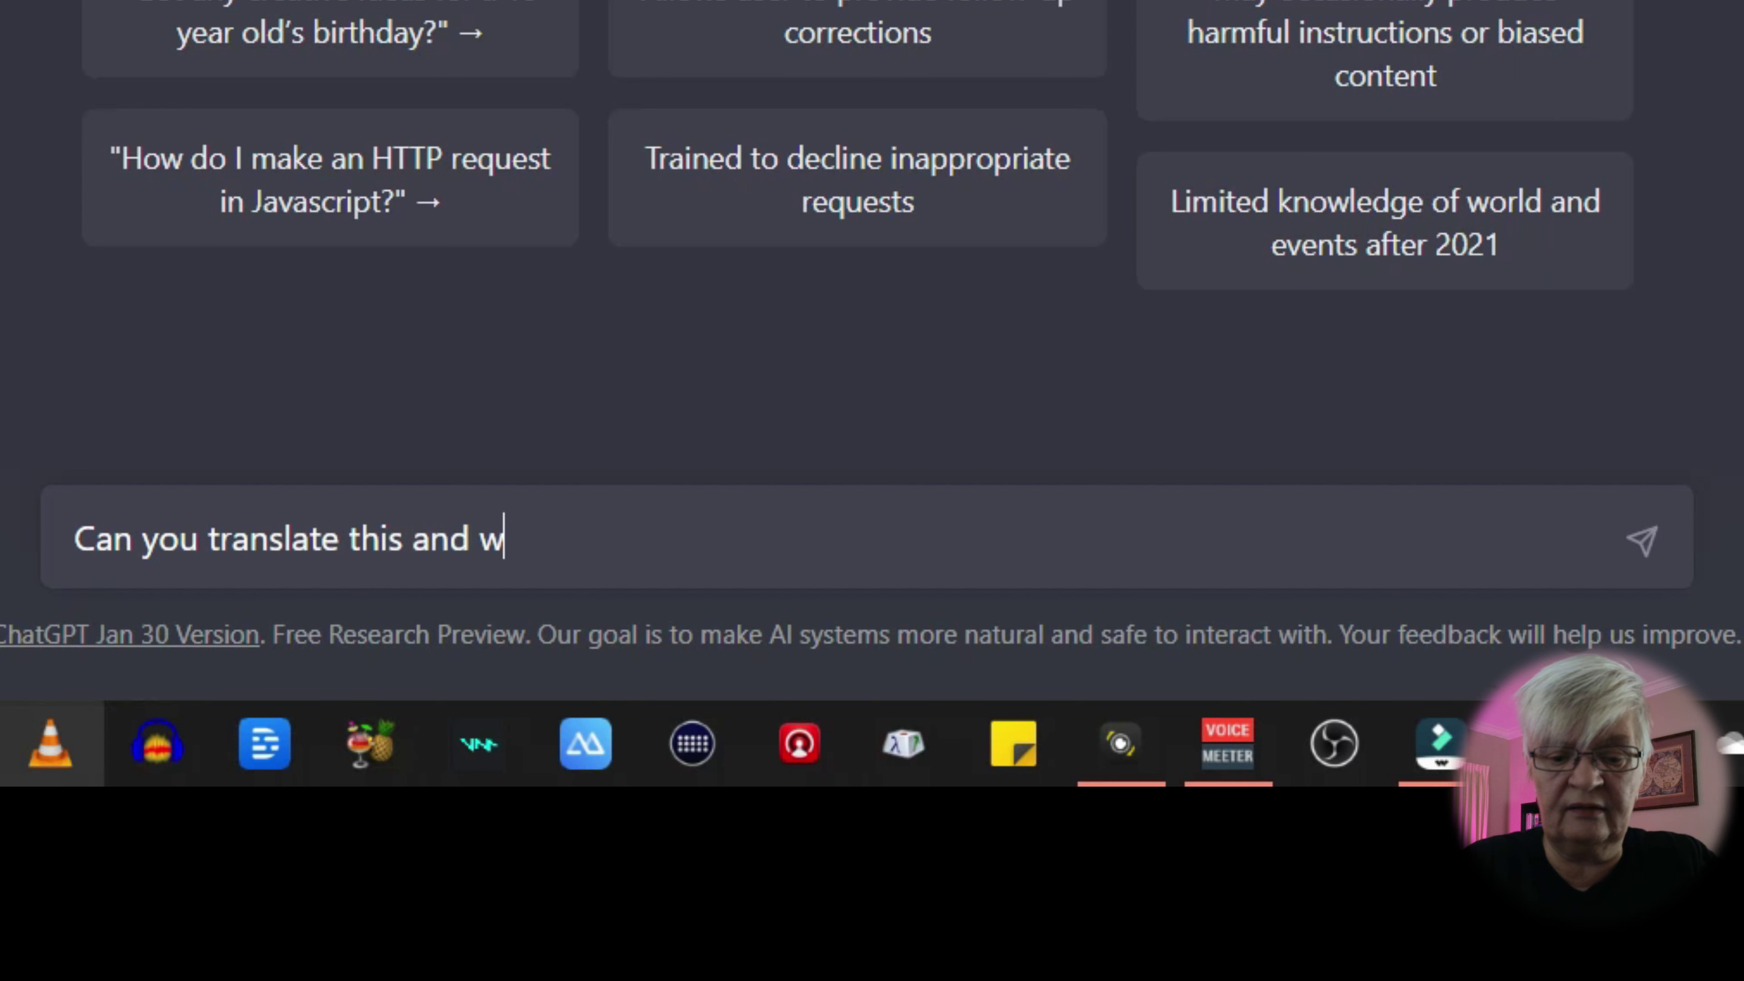
type("rite the API")
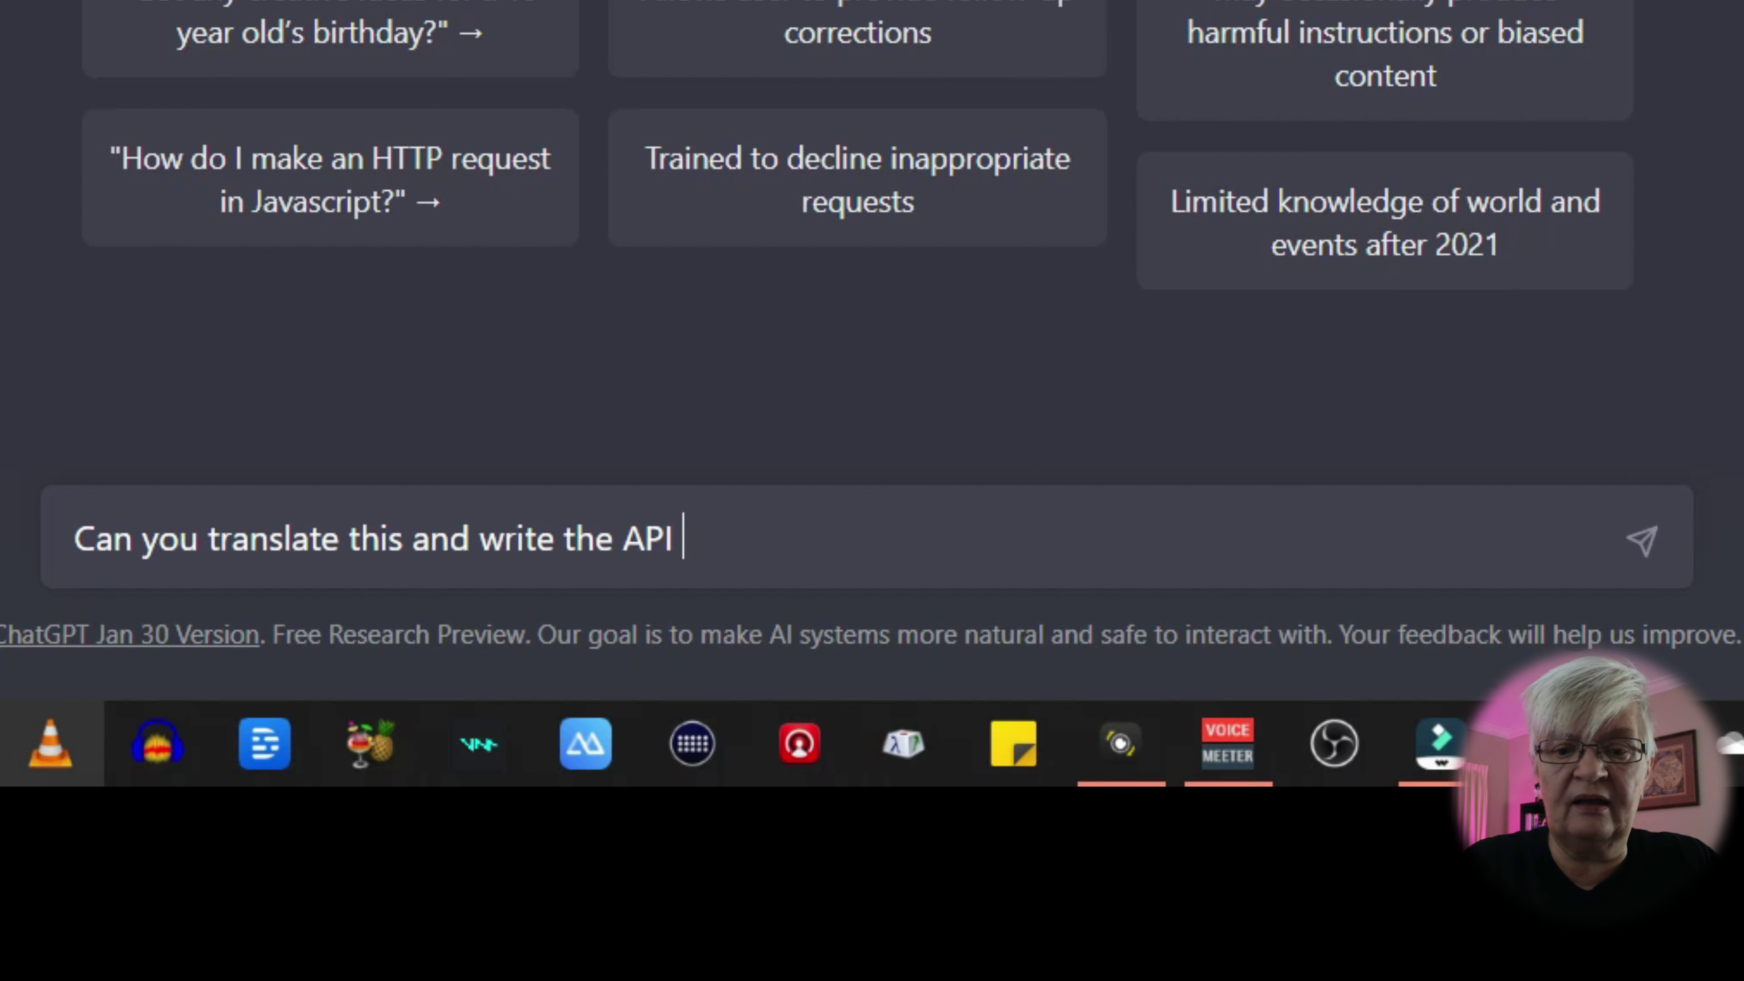
left_click(404, 537)
type("from S")
type("wedish to")
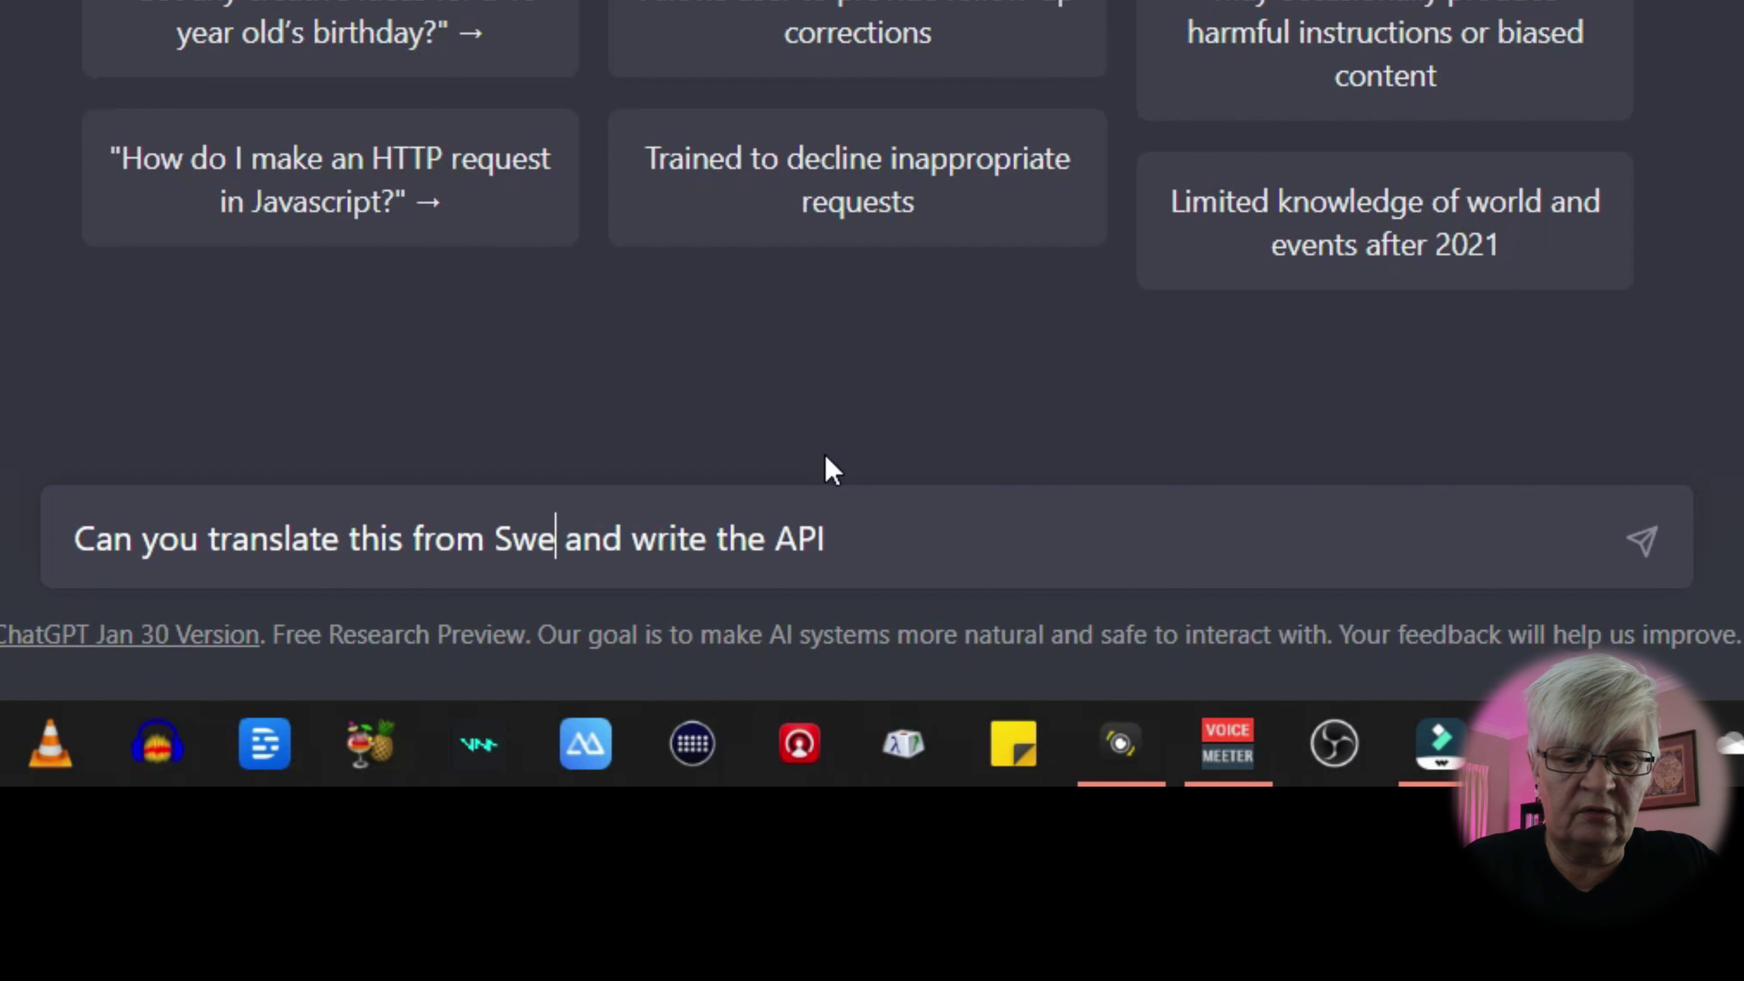
type(" Eng")
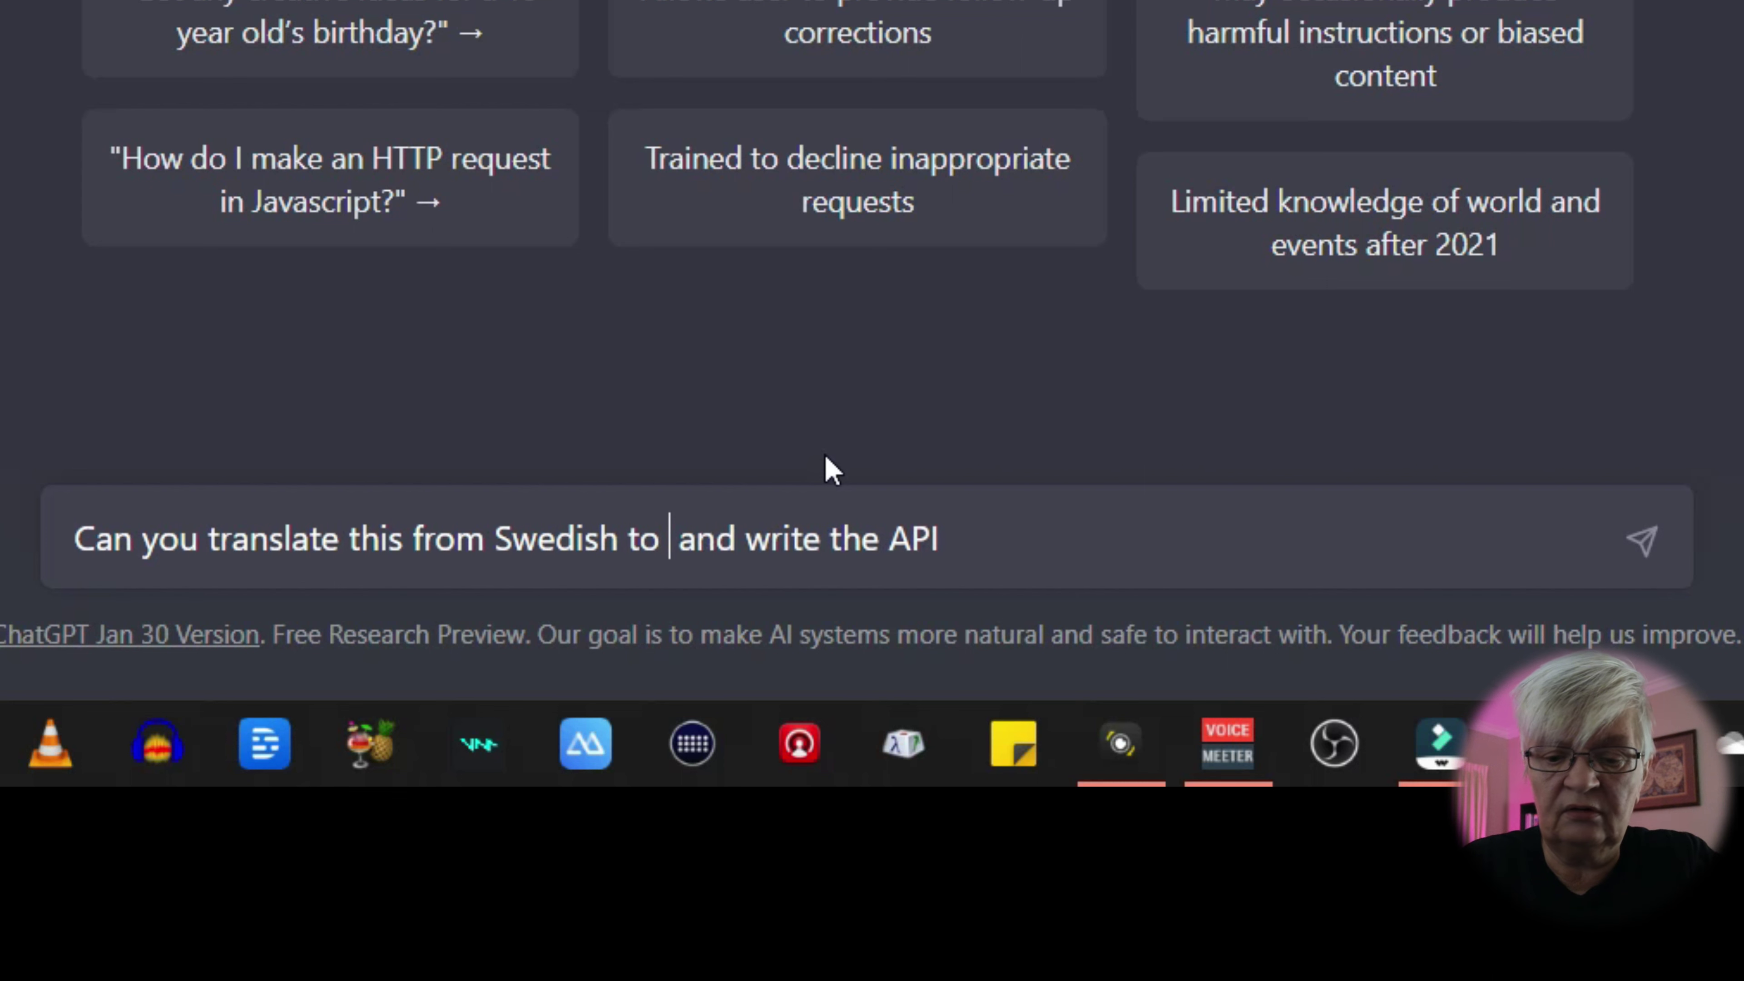
type("lish")
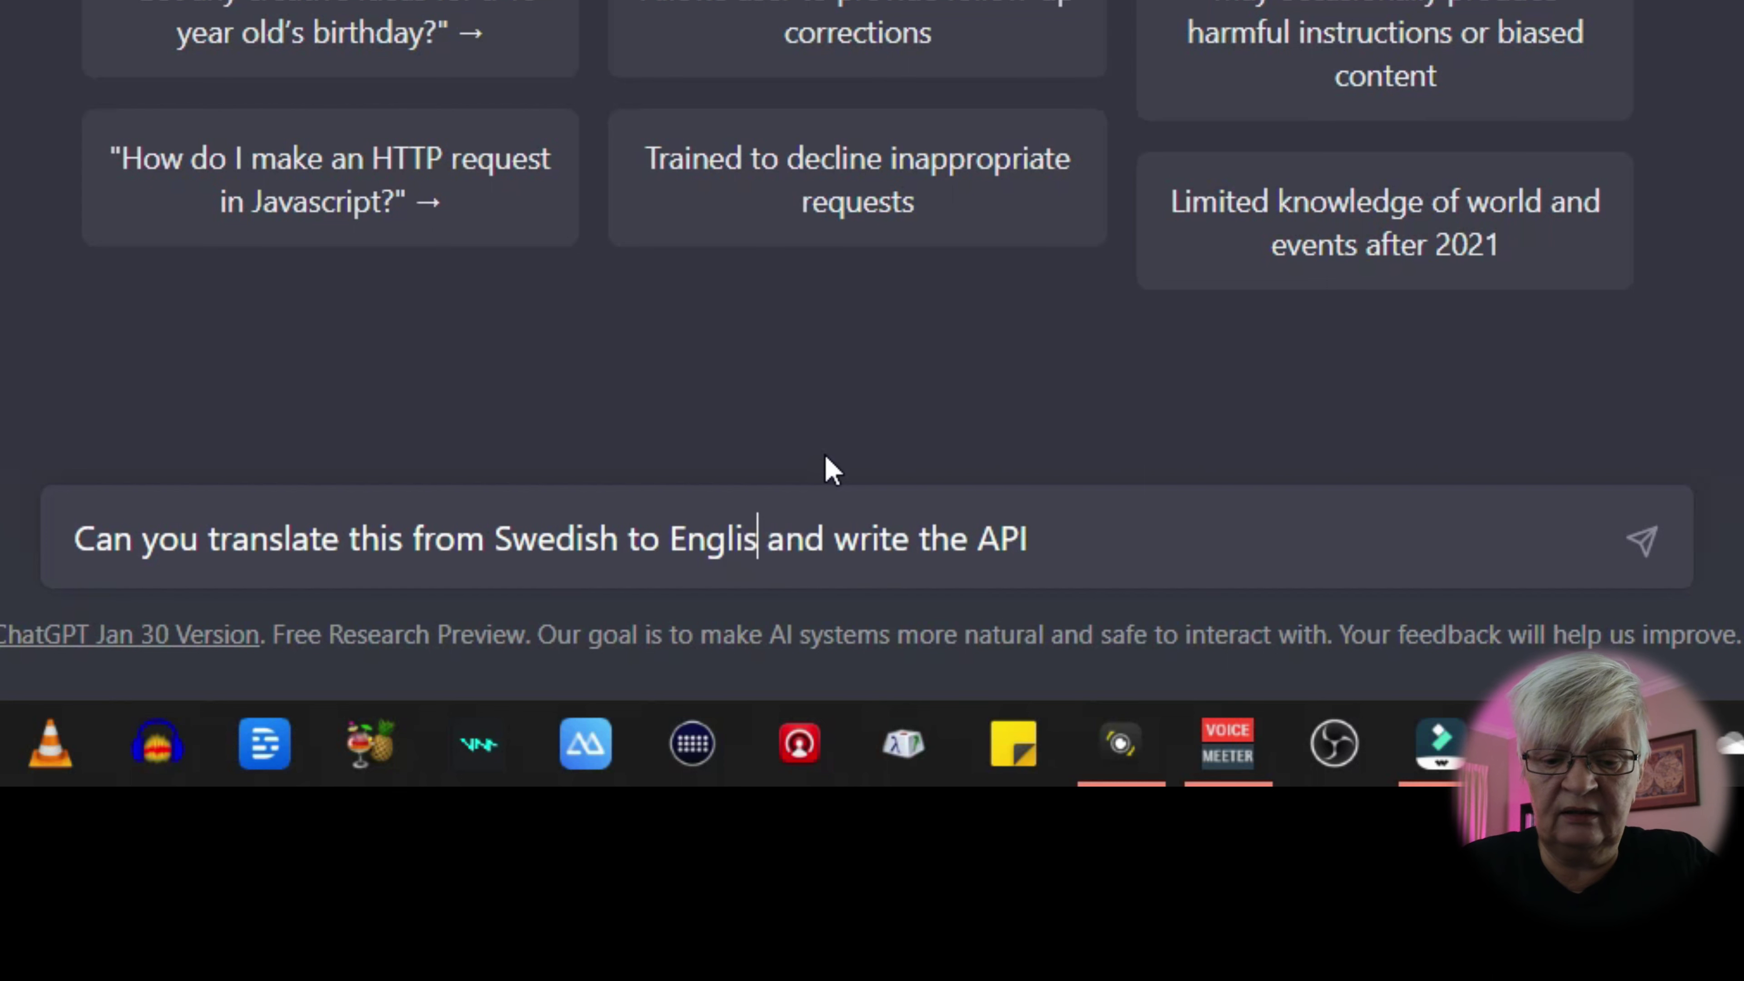
left_click(1142, 539)
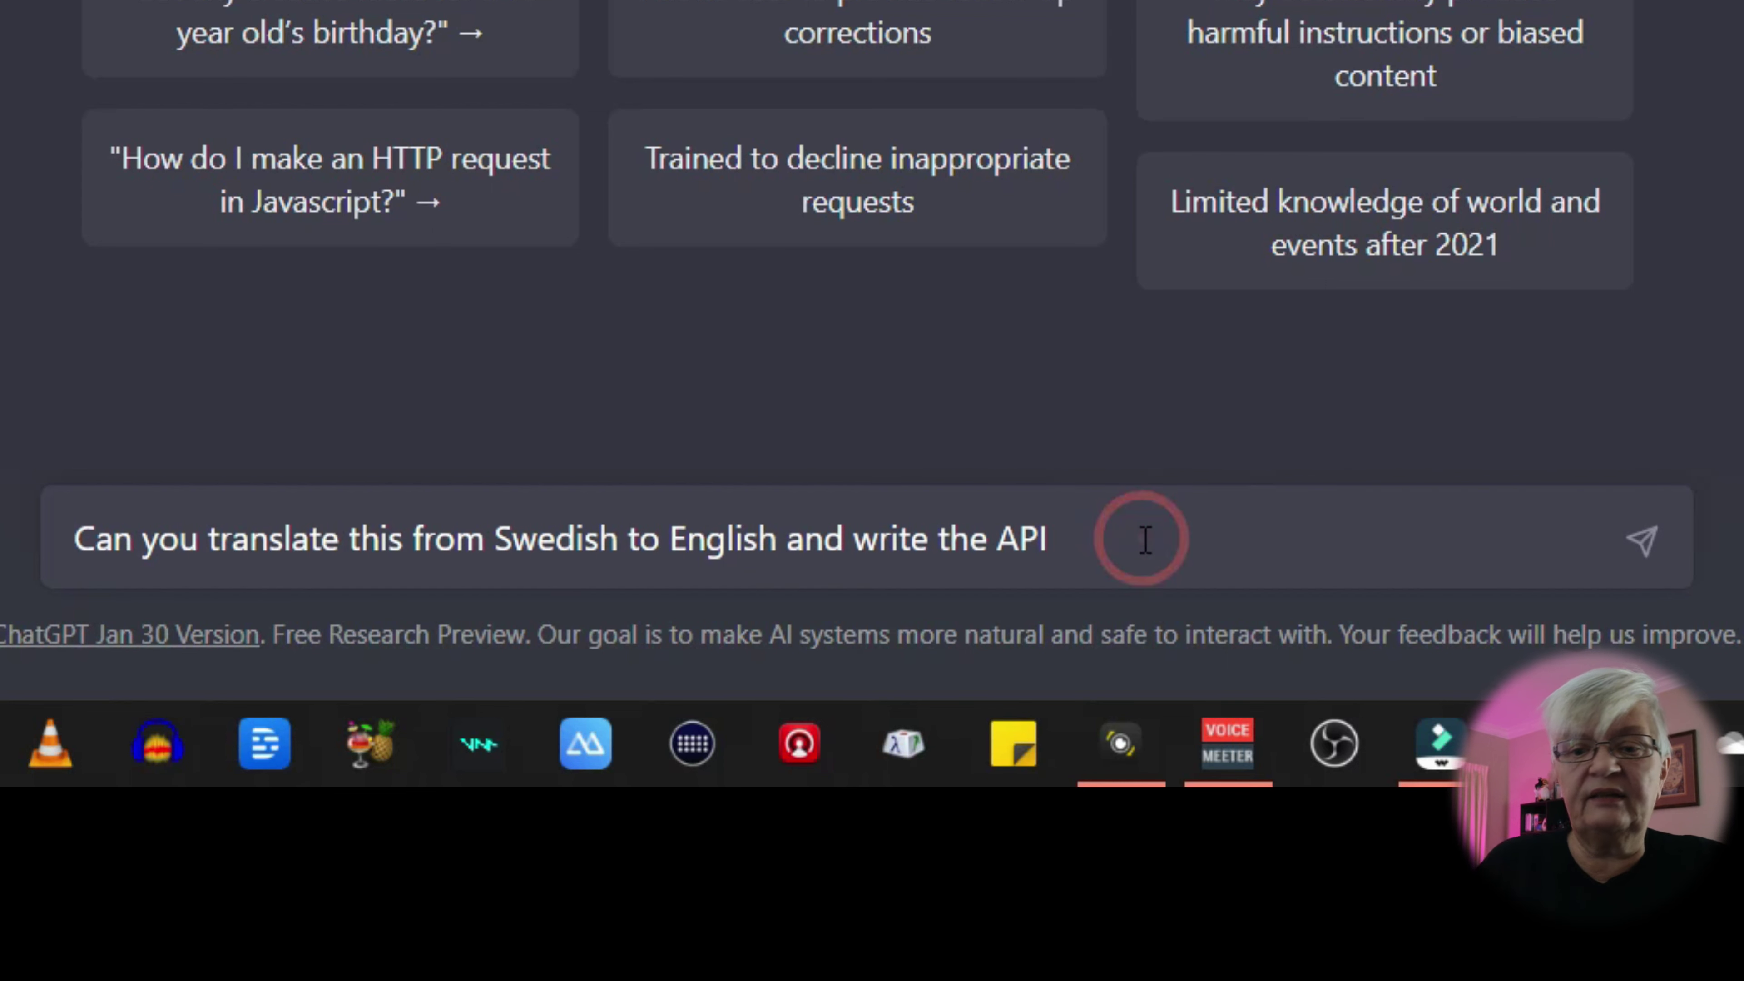
type("of the Swedis")
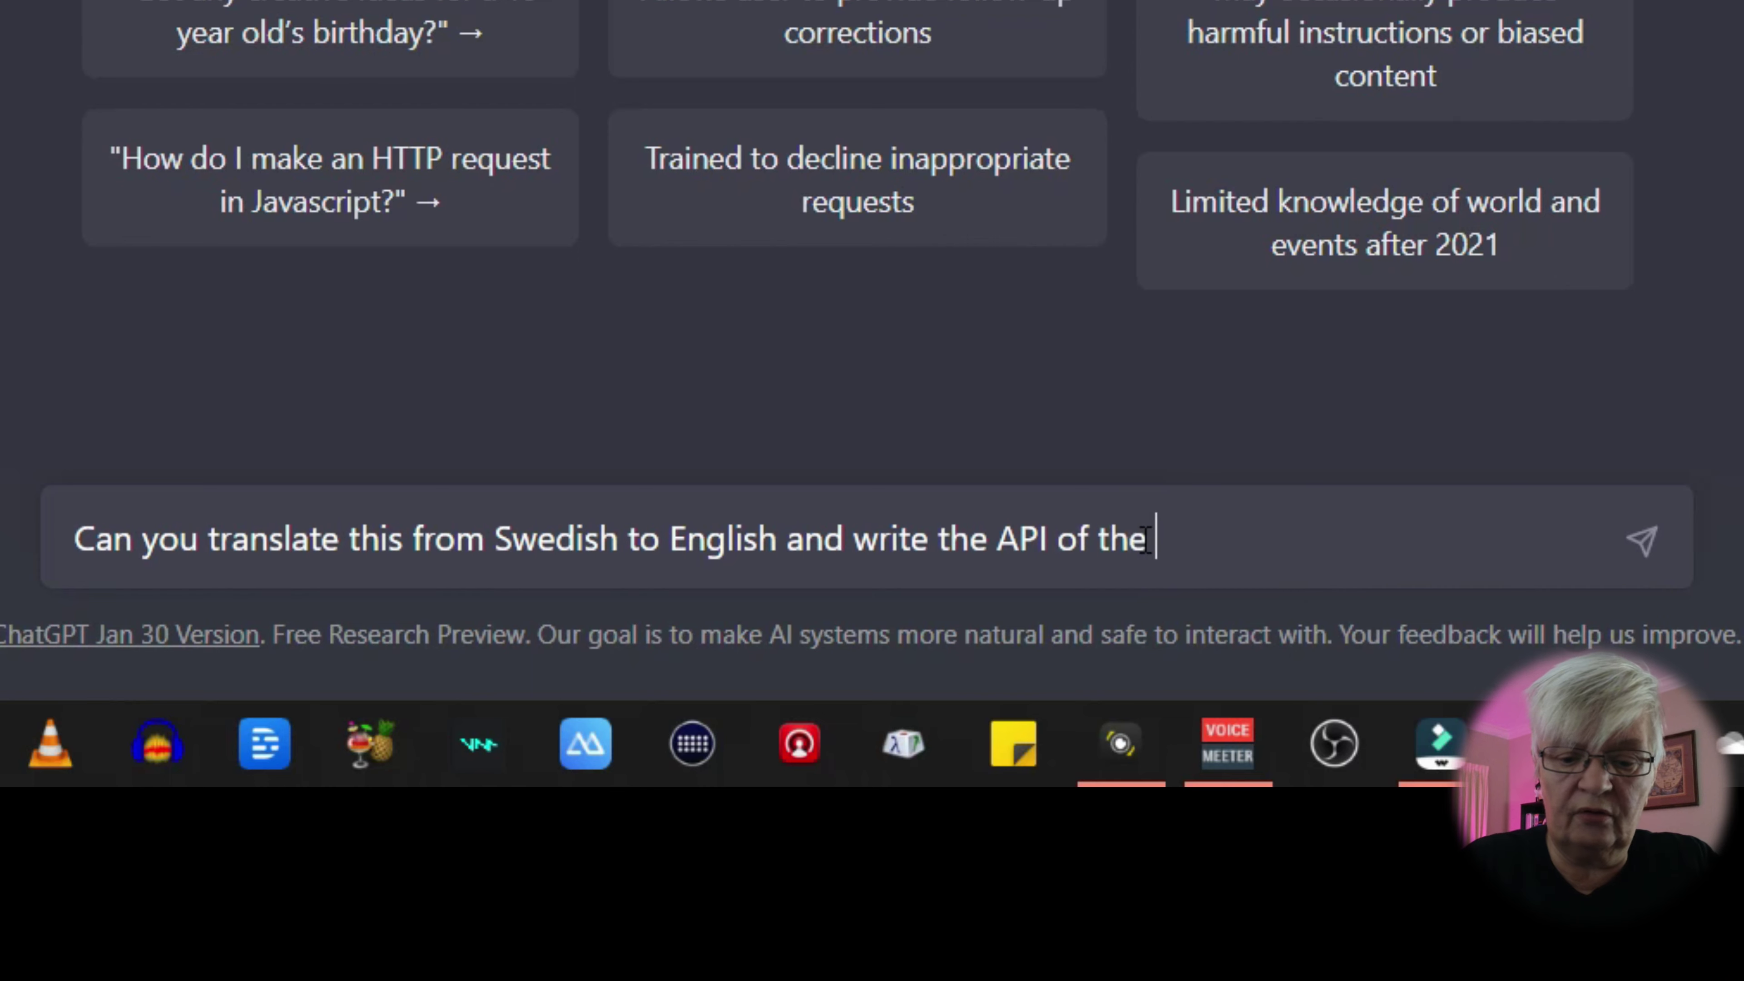
type("h pron")
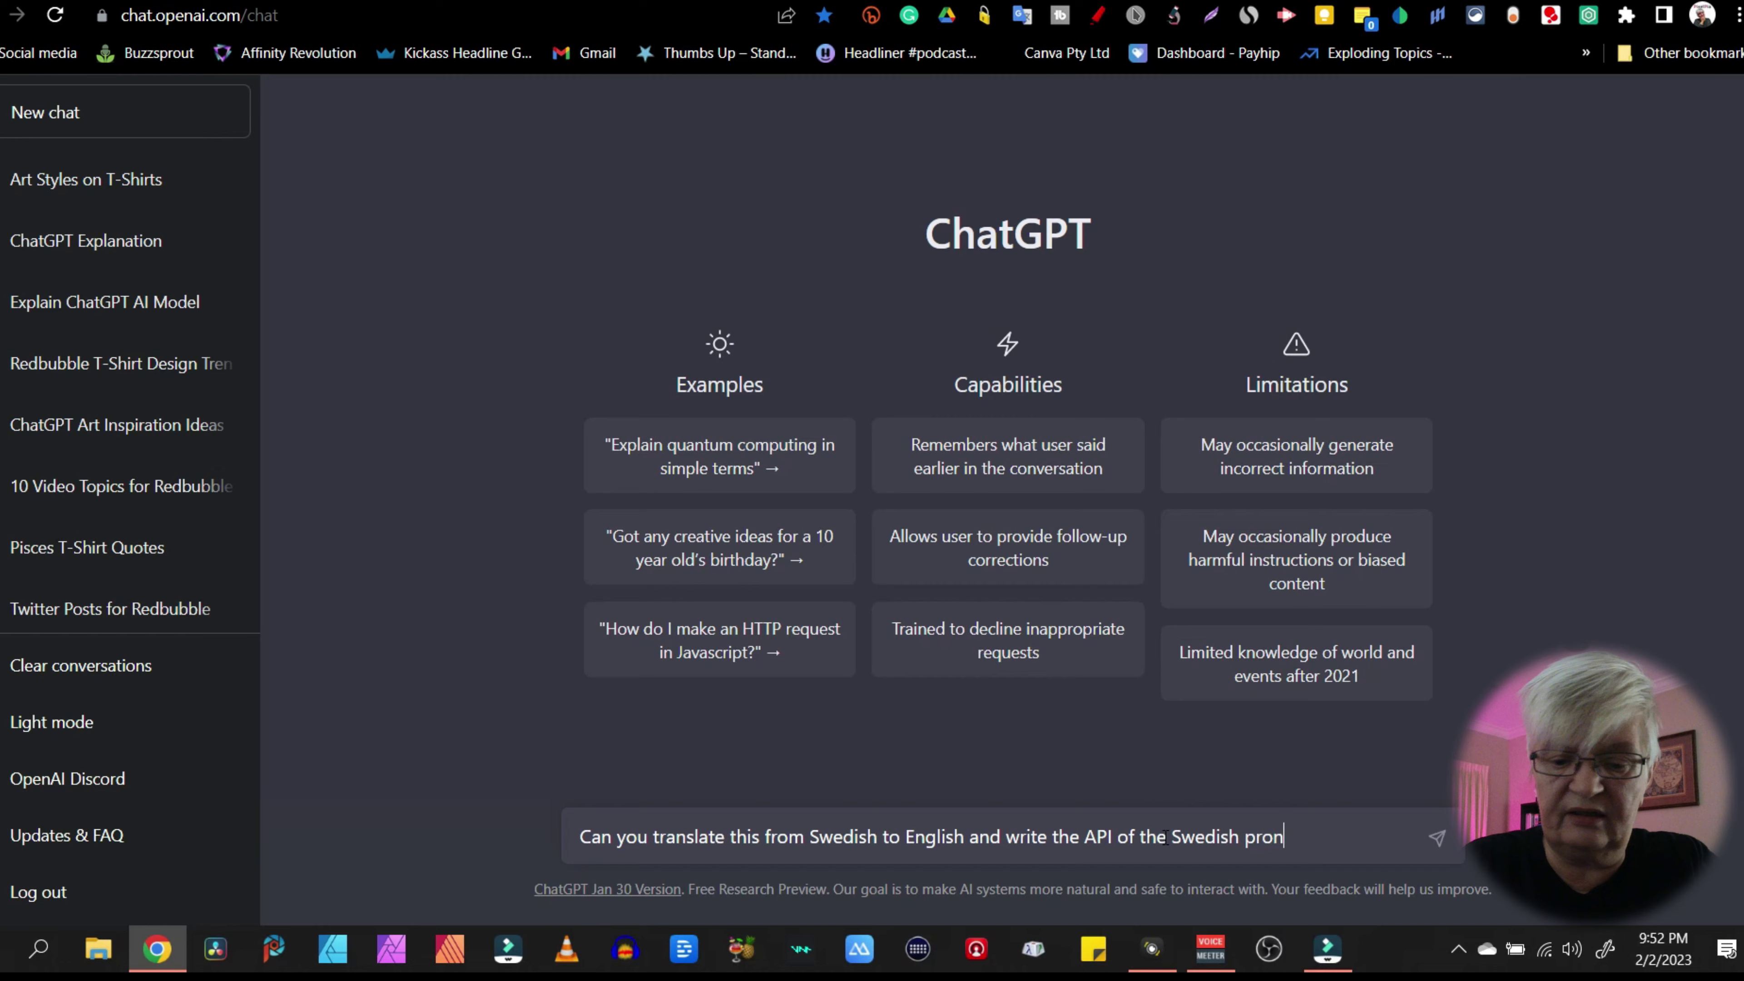
type("ounciation; ")
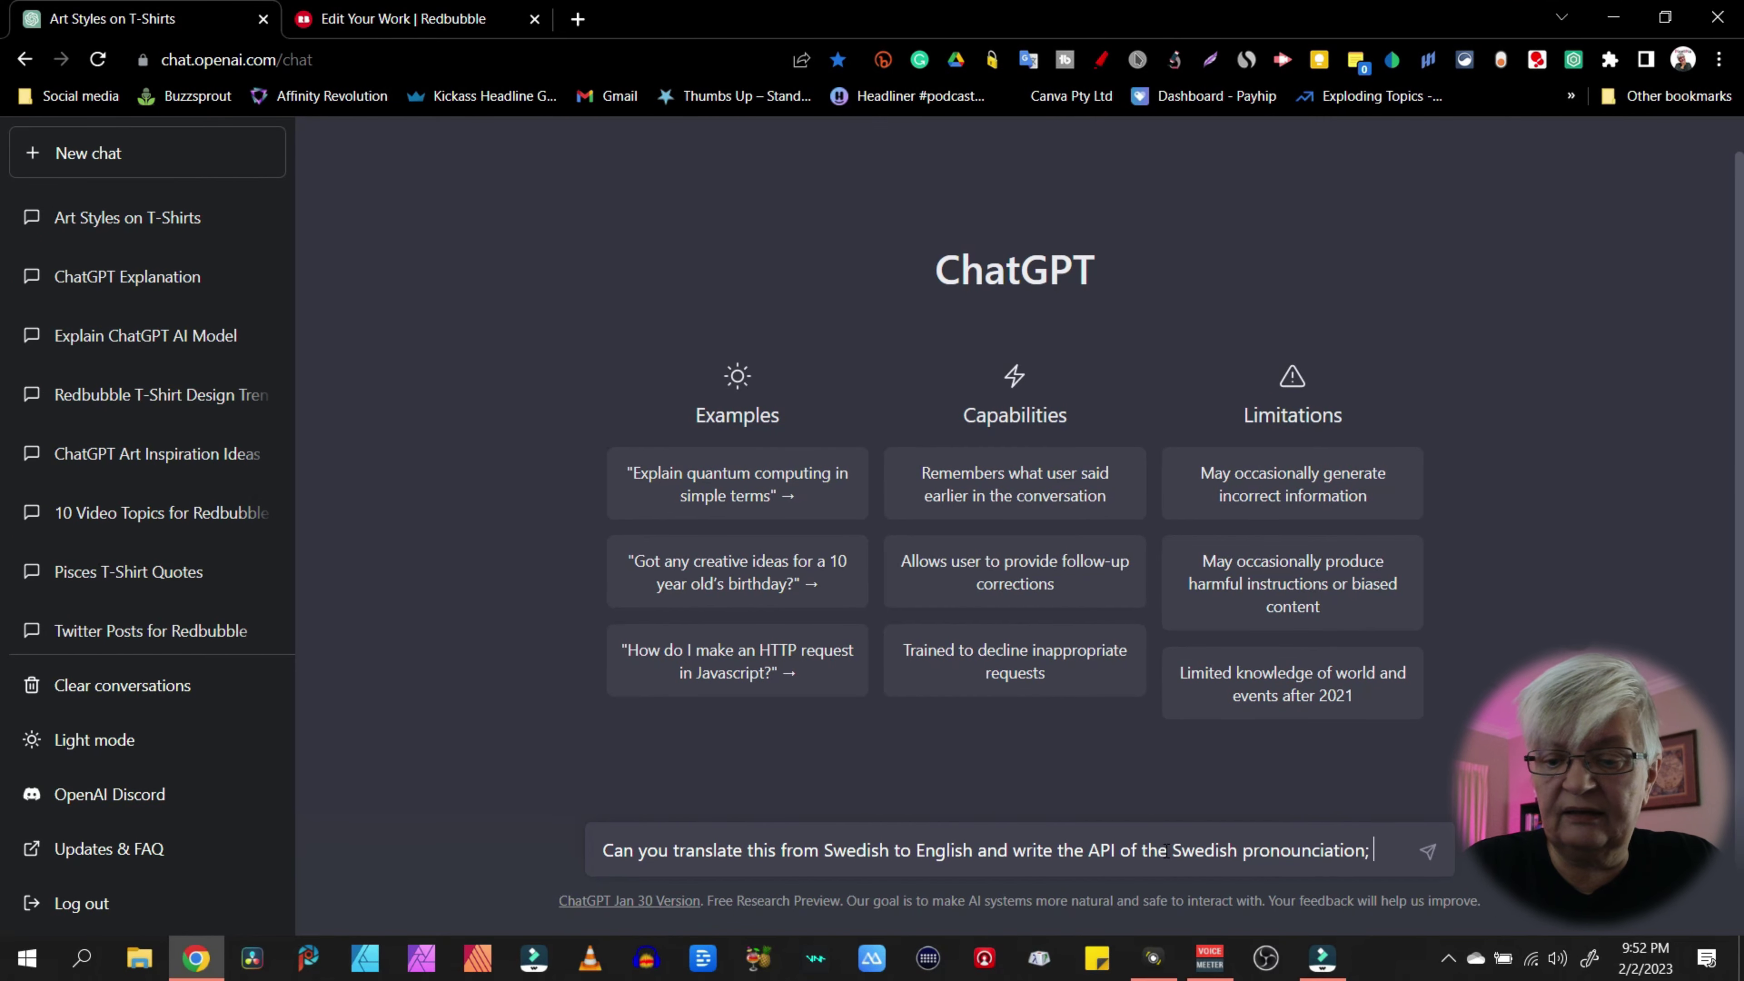
type("De")
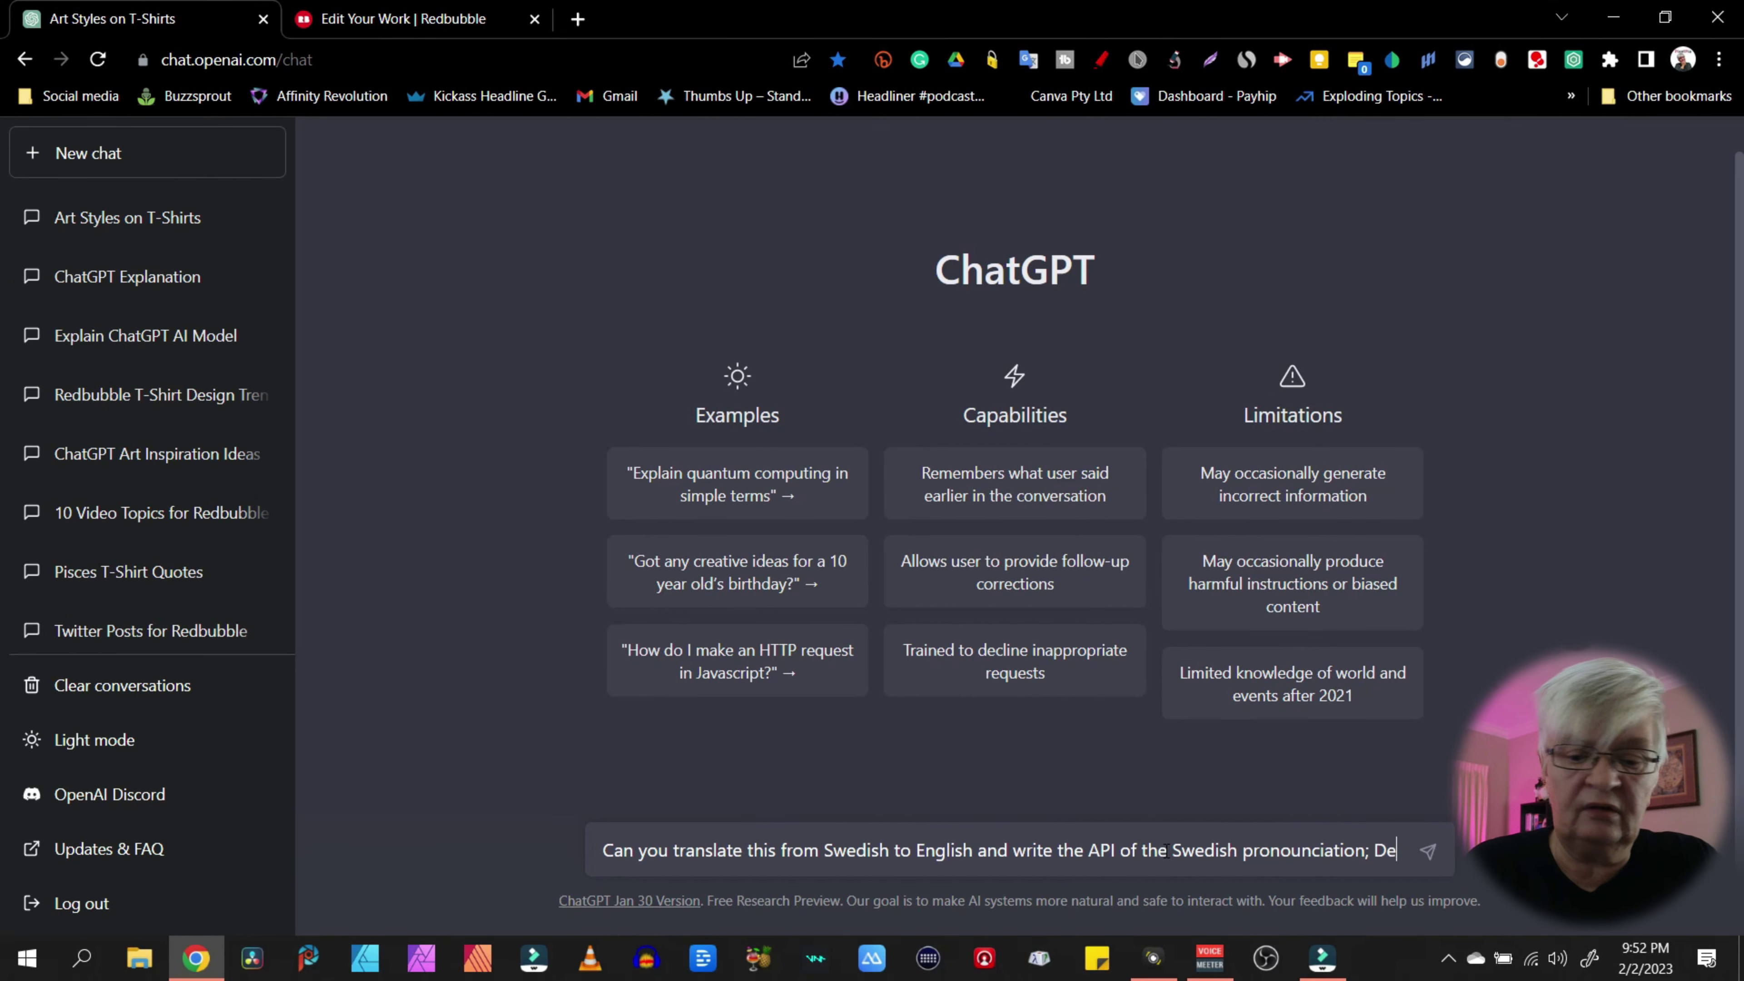
type("t är alltid mörkast före gryningen")
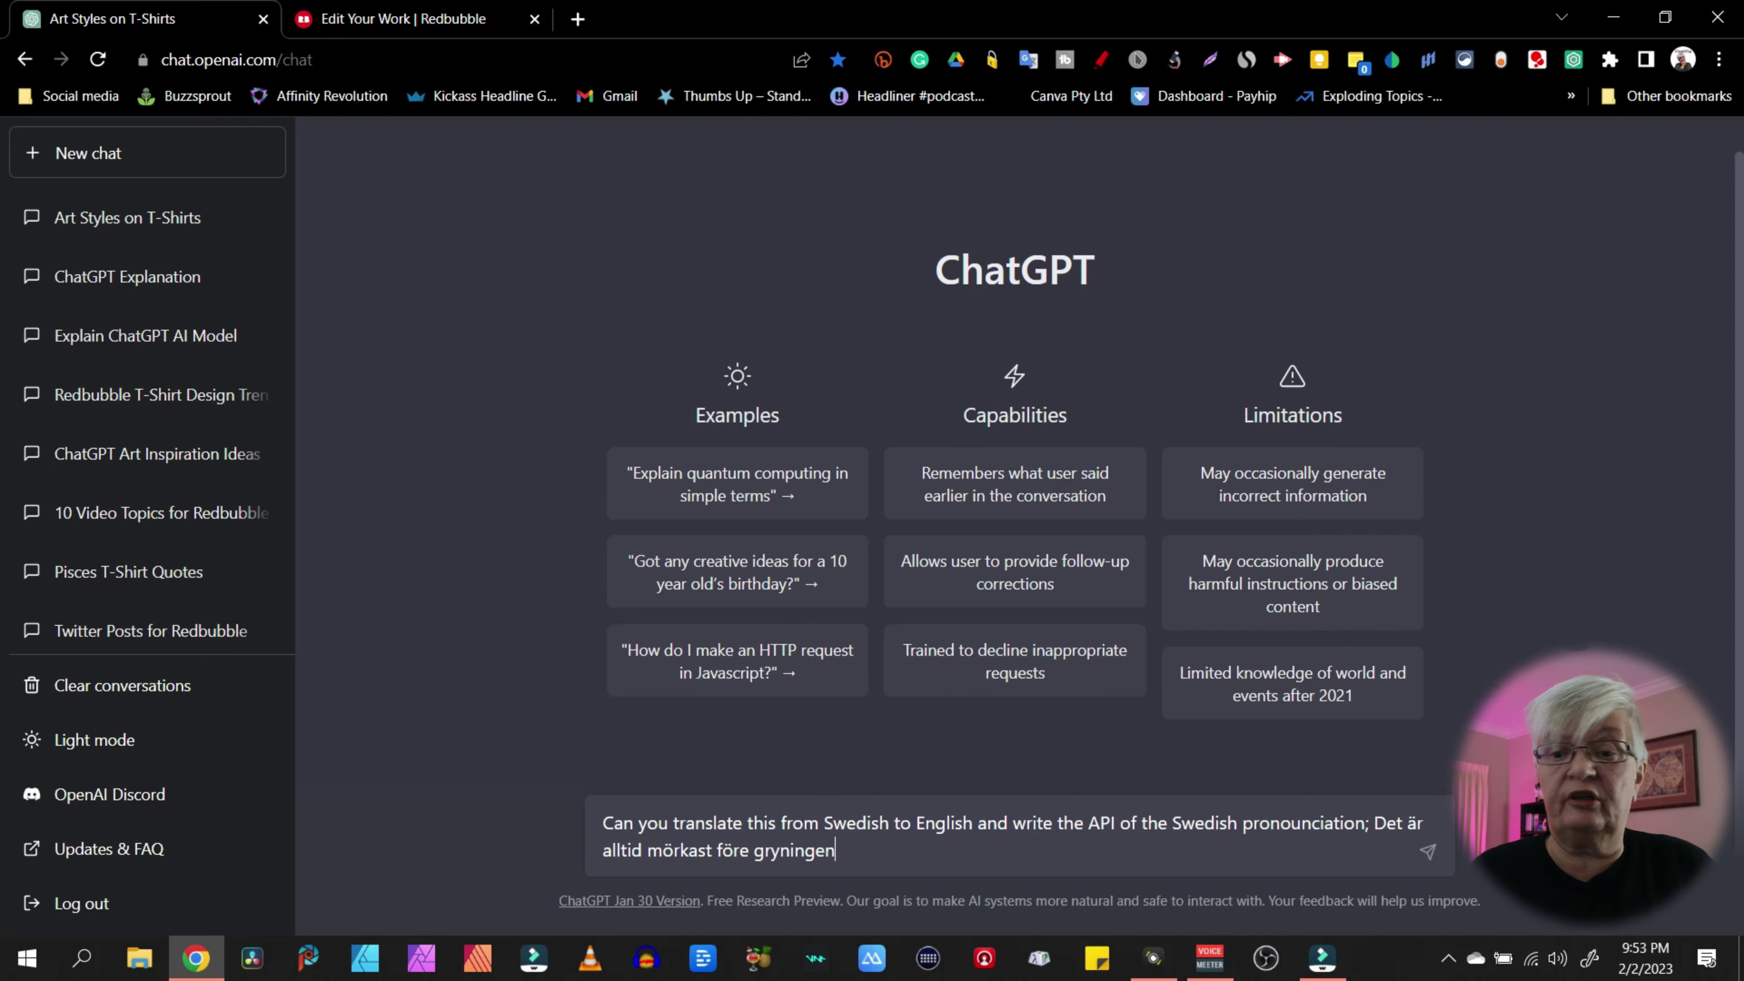
key("Return")
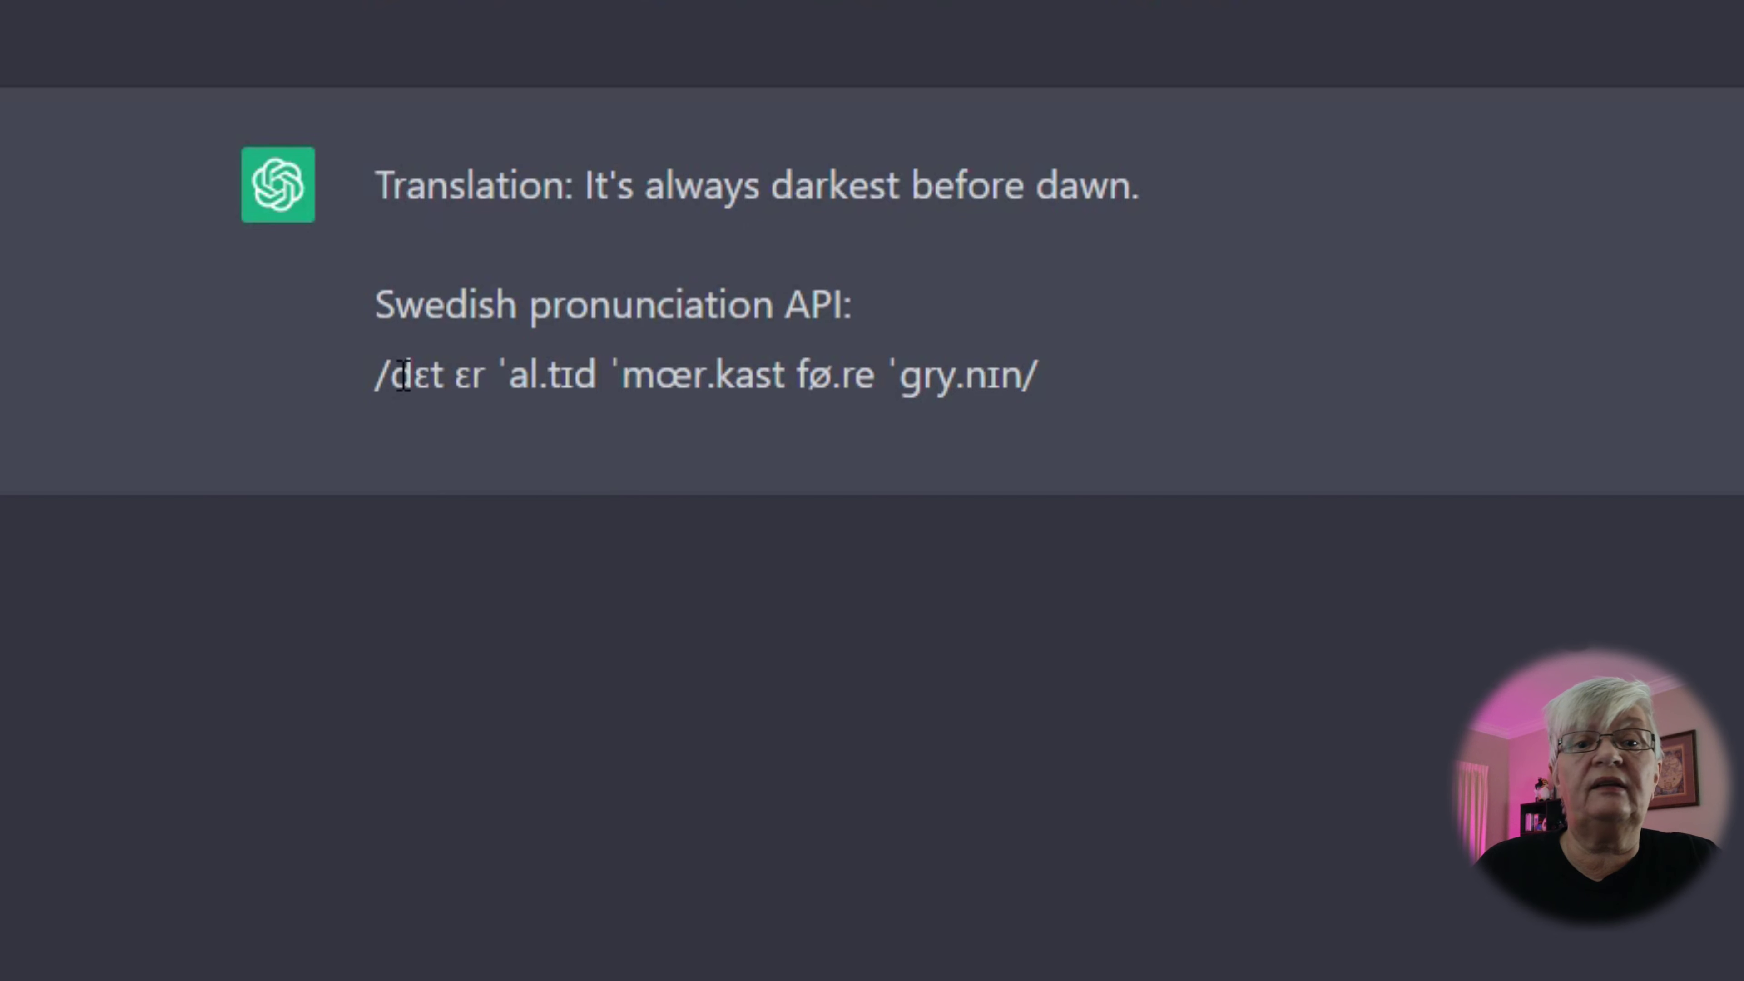
Select the Swedish pronunciation line in ChatGPT's reply
left_click_drag(394, 377, 1000, 350)
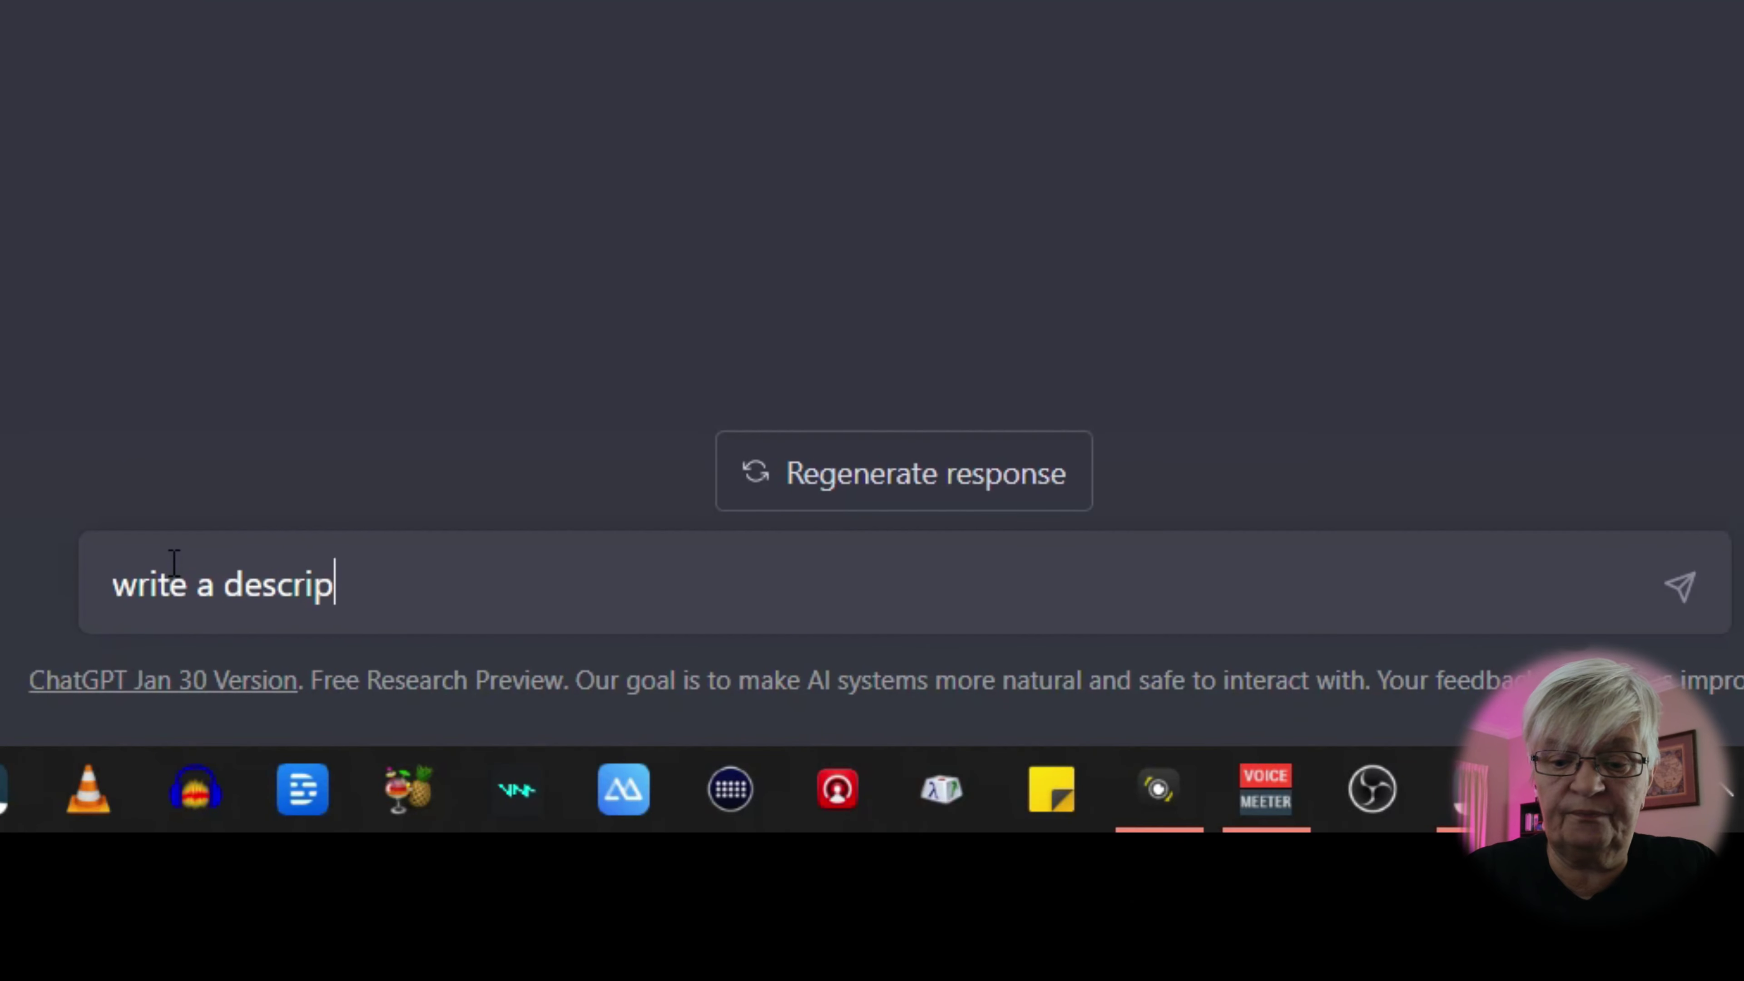
Request a description of a t-shirt or any other clothing with the proverb written on it
type("tion of a ")
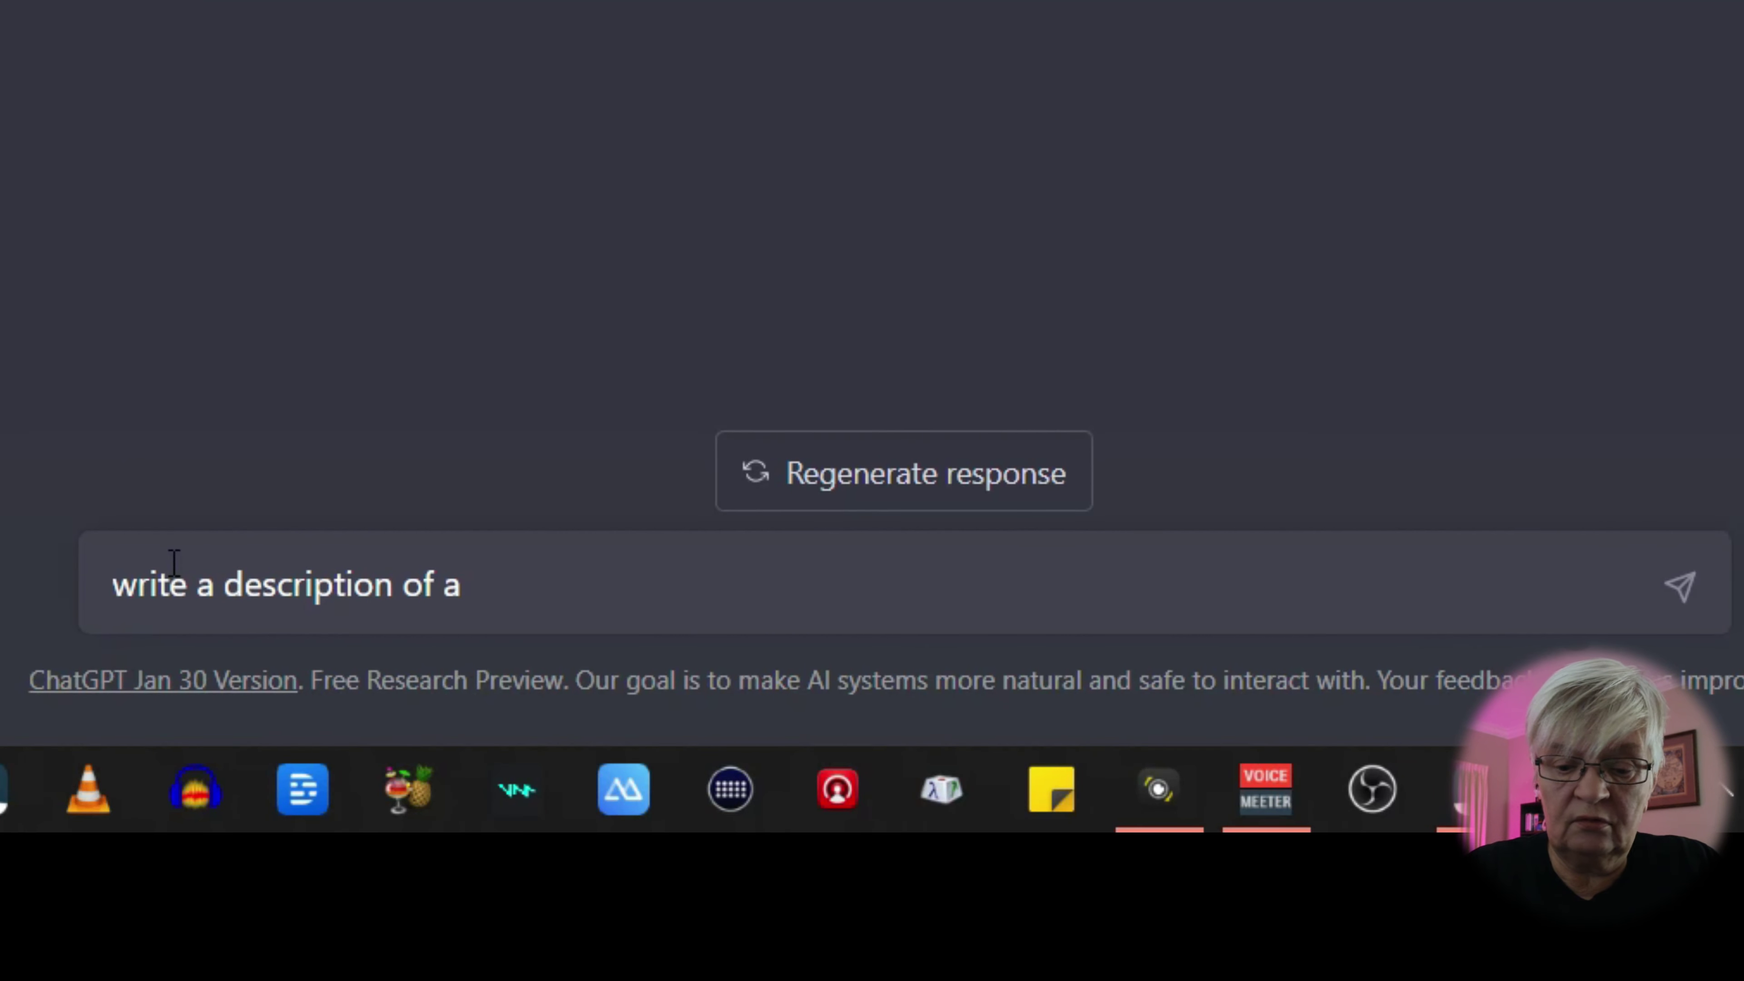
type("t-shirt with thi")
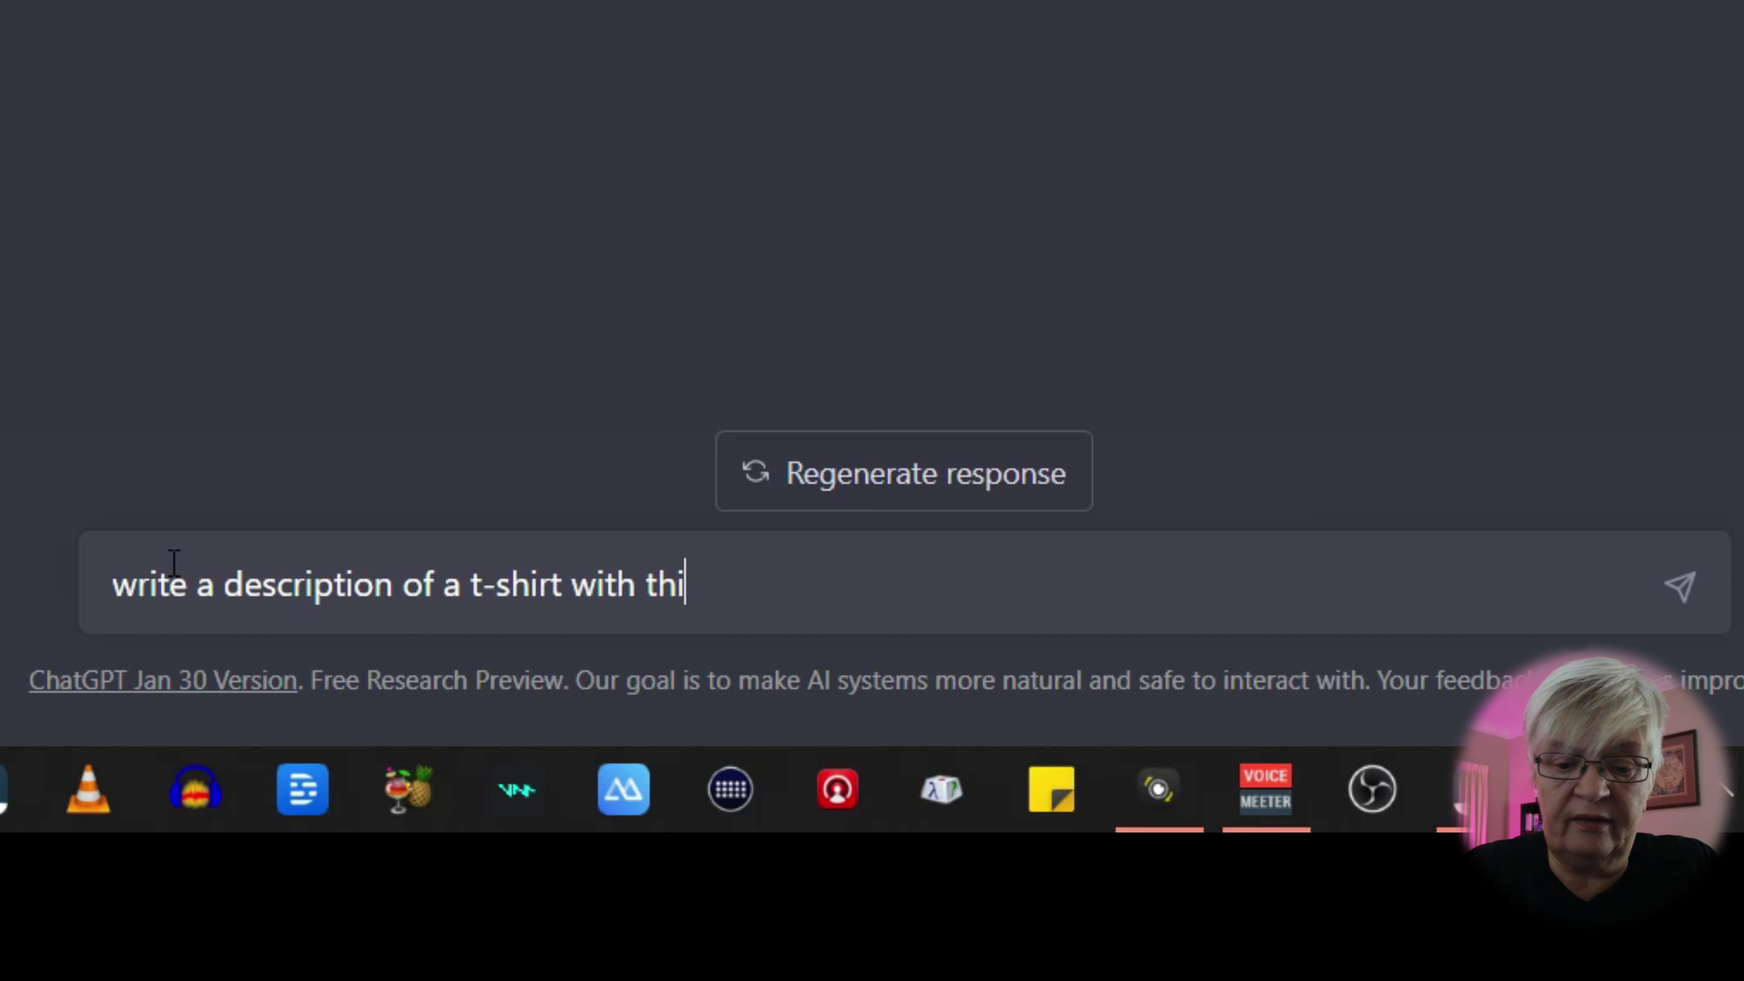
type("s written on iy")
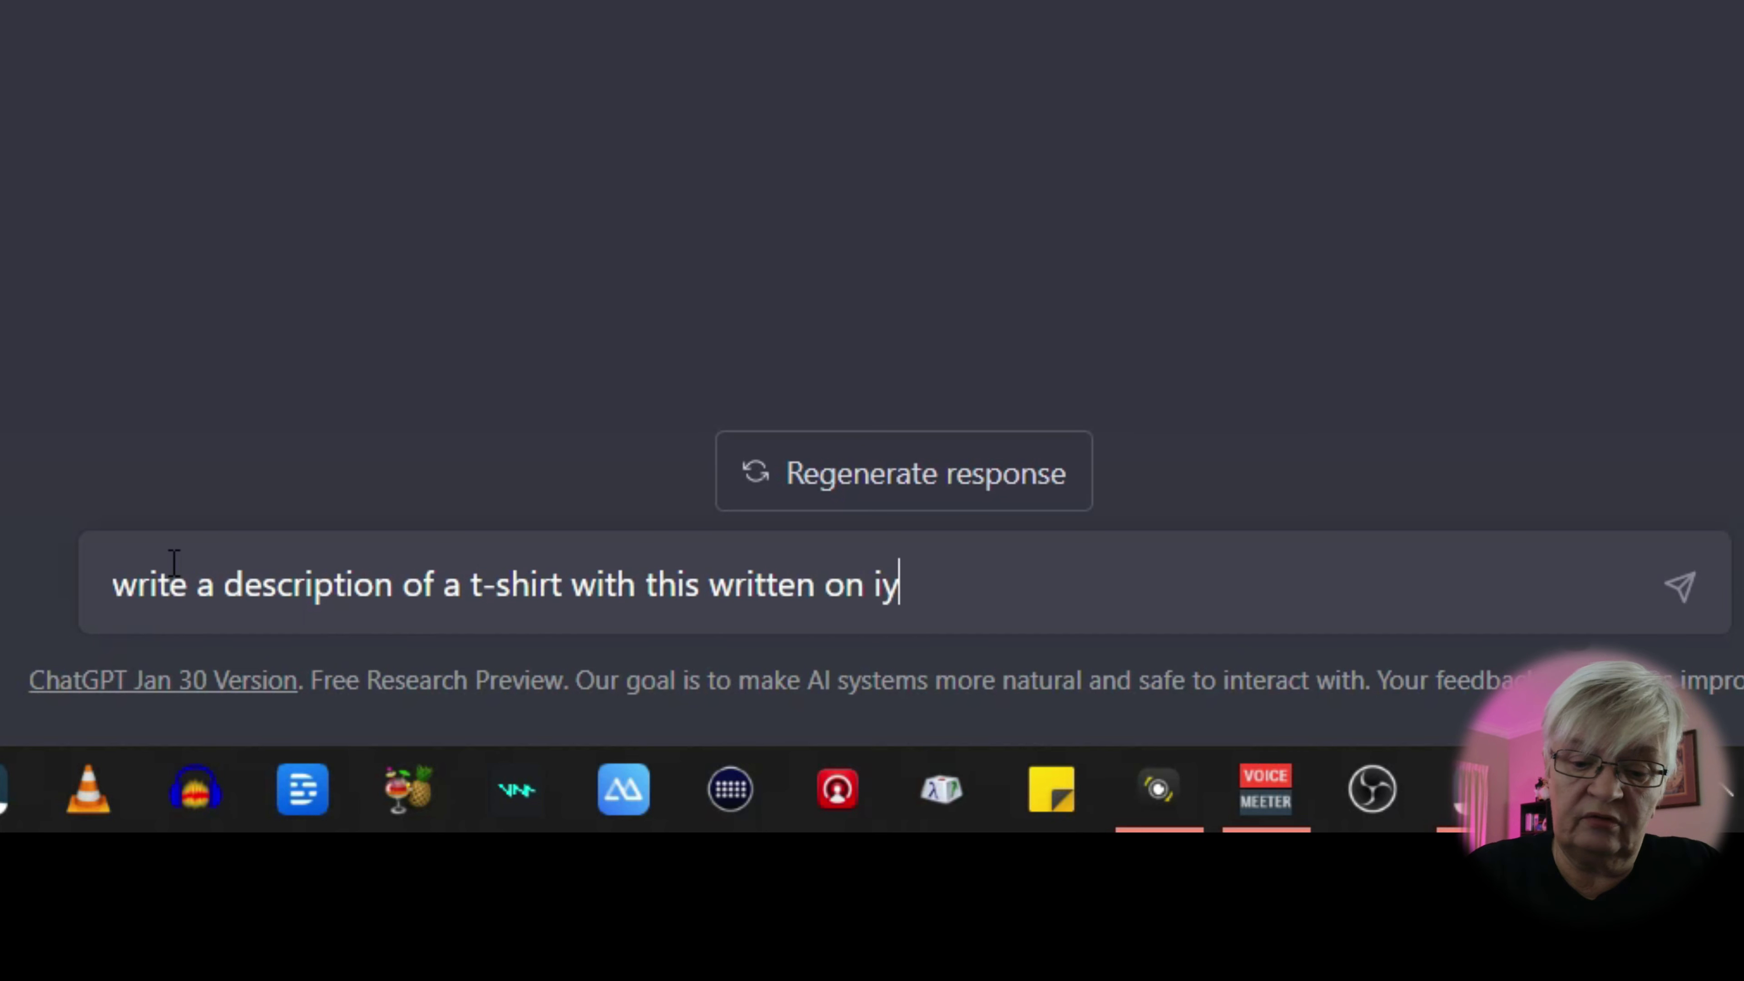
key("BackSpace")
type("t")
left_click(563, 586)
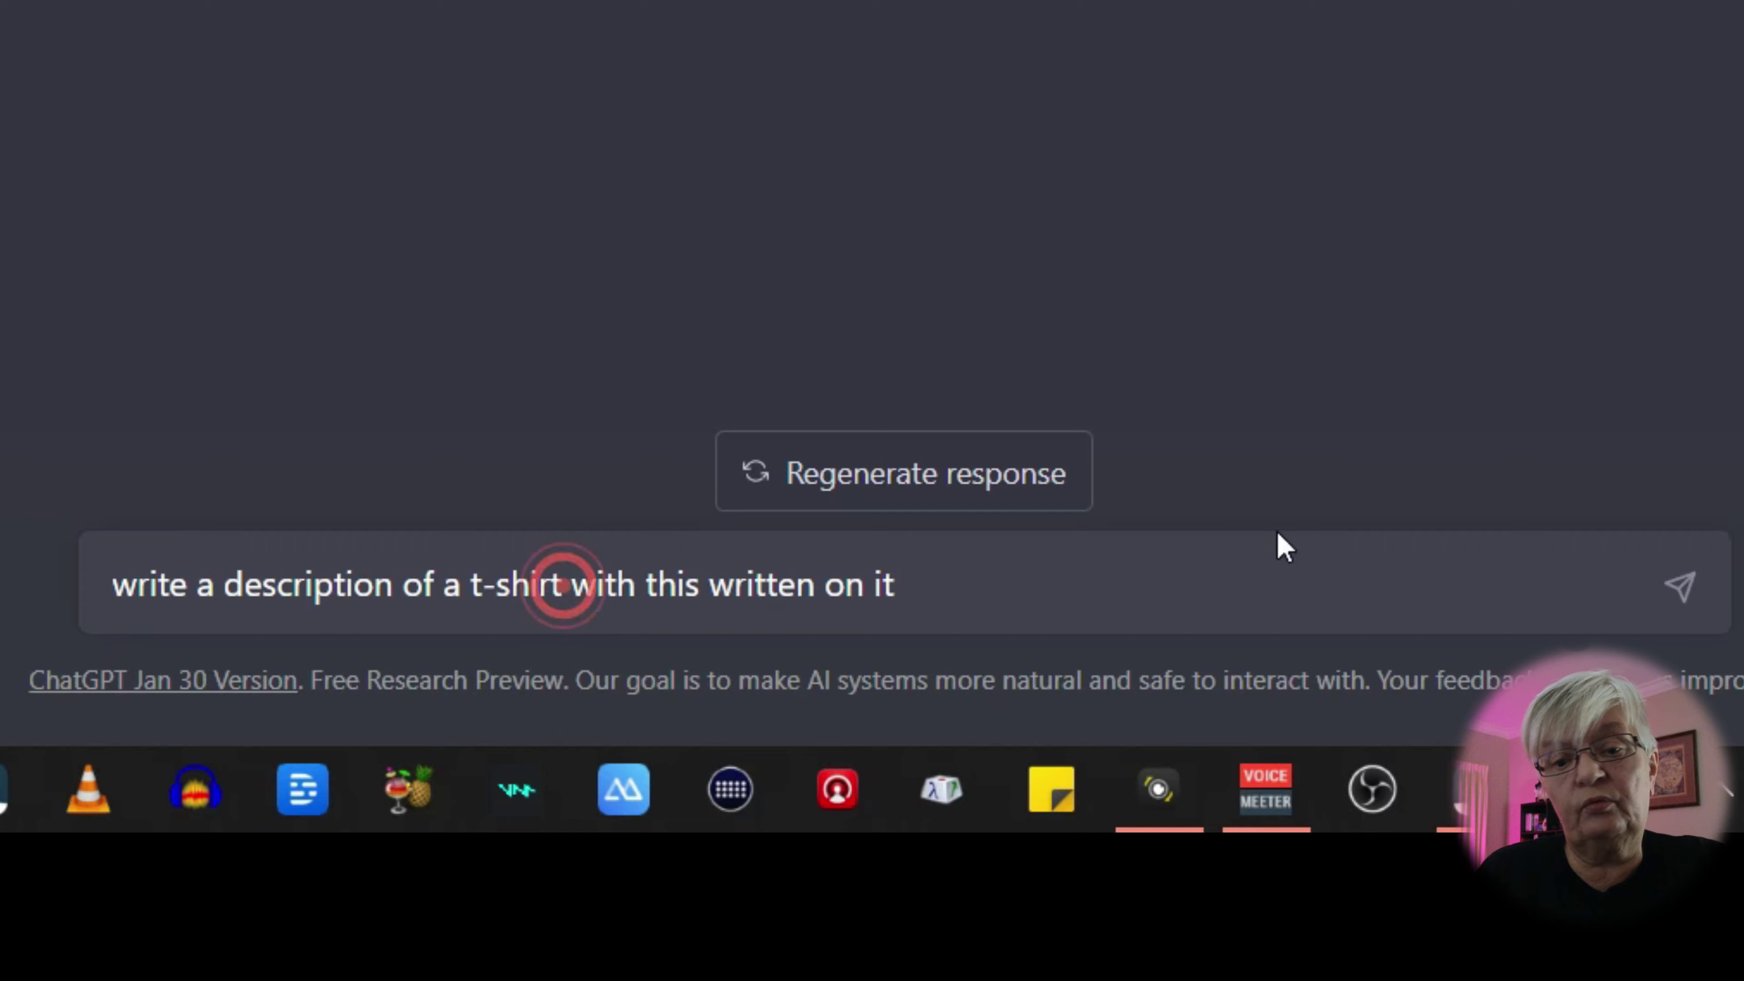
type("or any other c ")
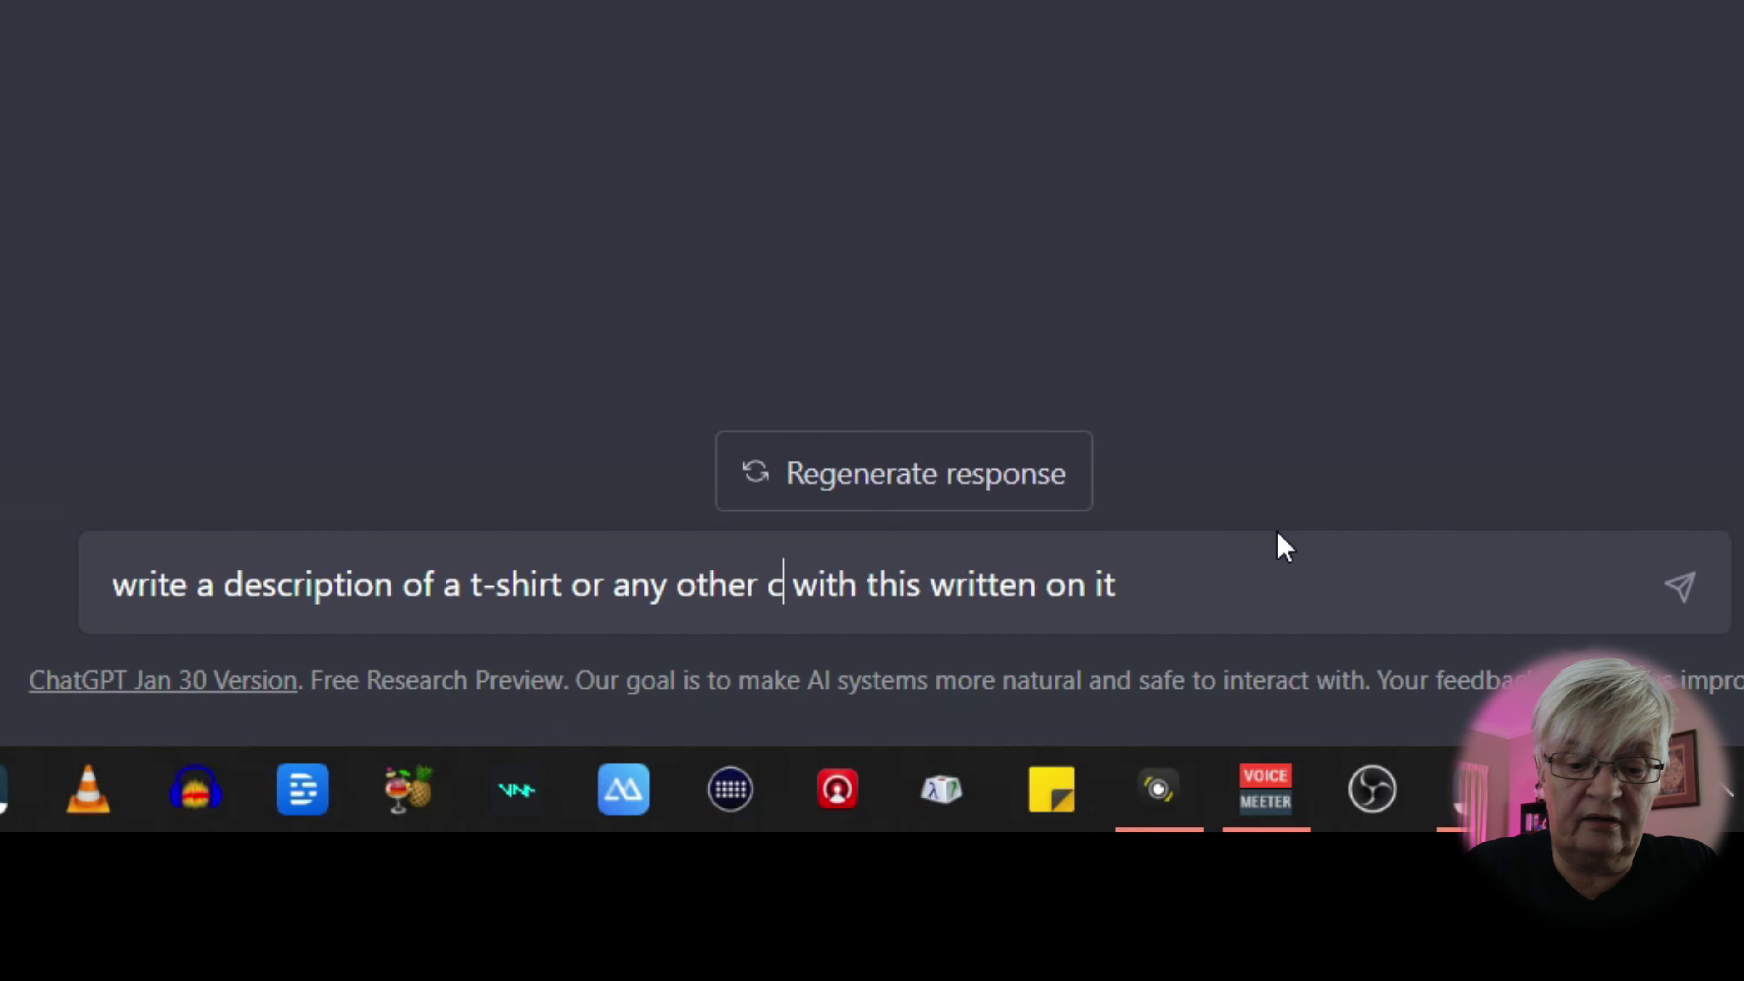
type("lothing")
key("Return")
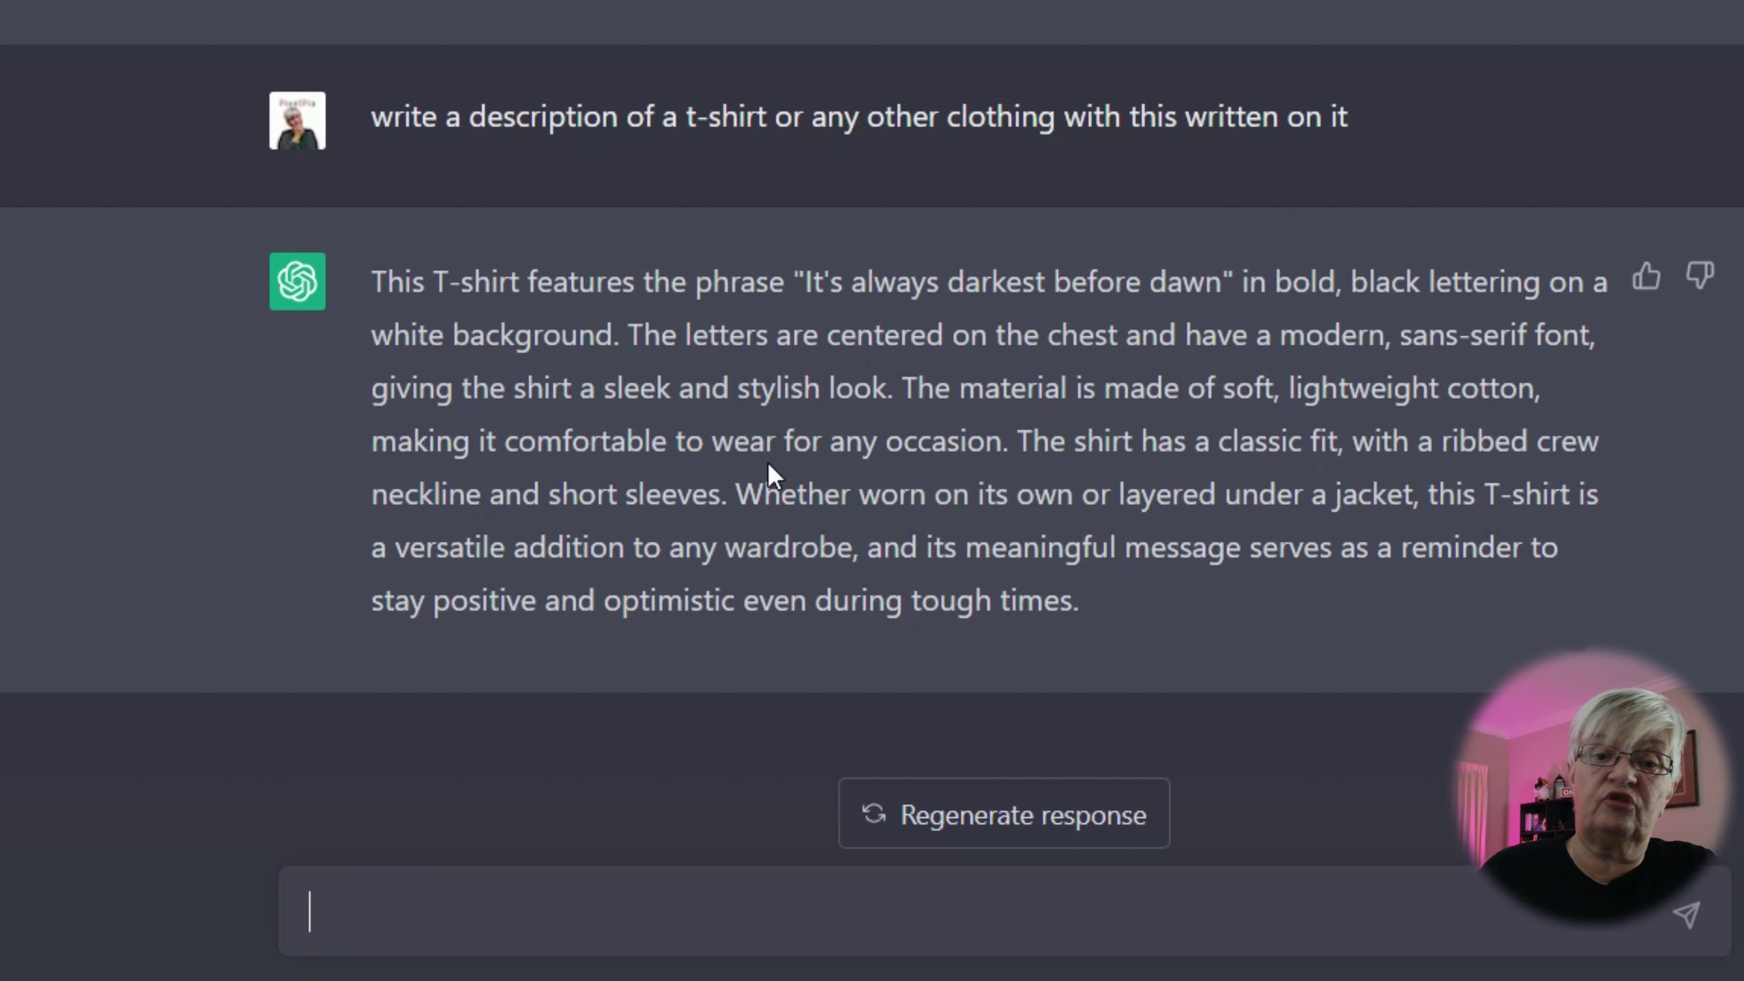
Ask ChatGPT to 'rewrite this as an description of just the art work'
left_click(484, 918)
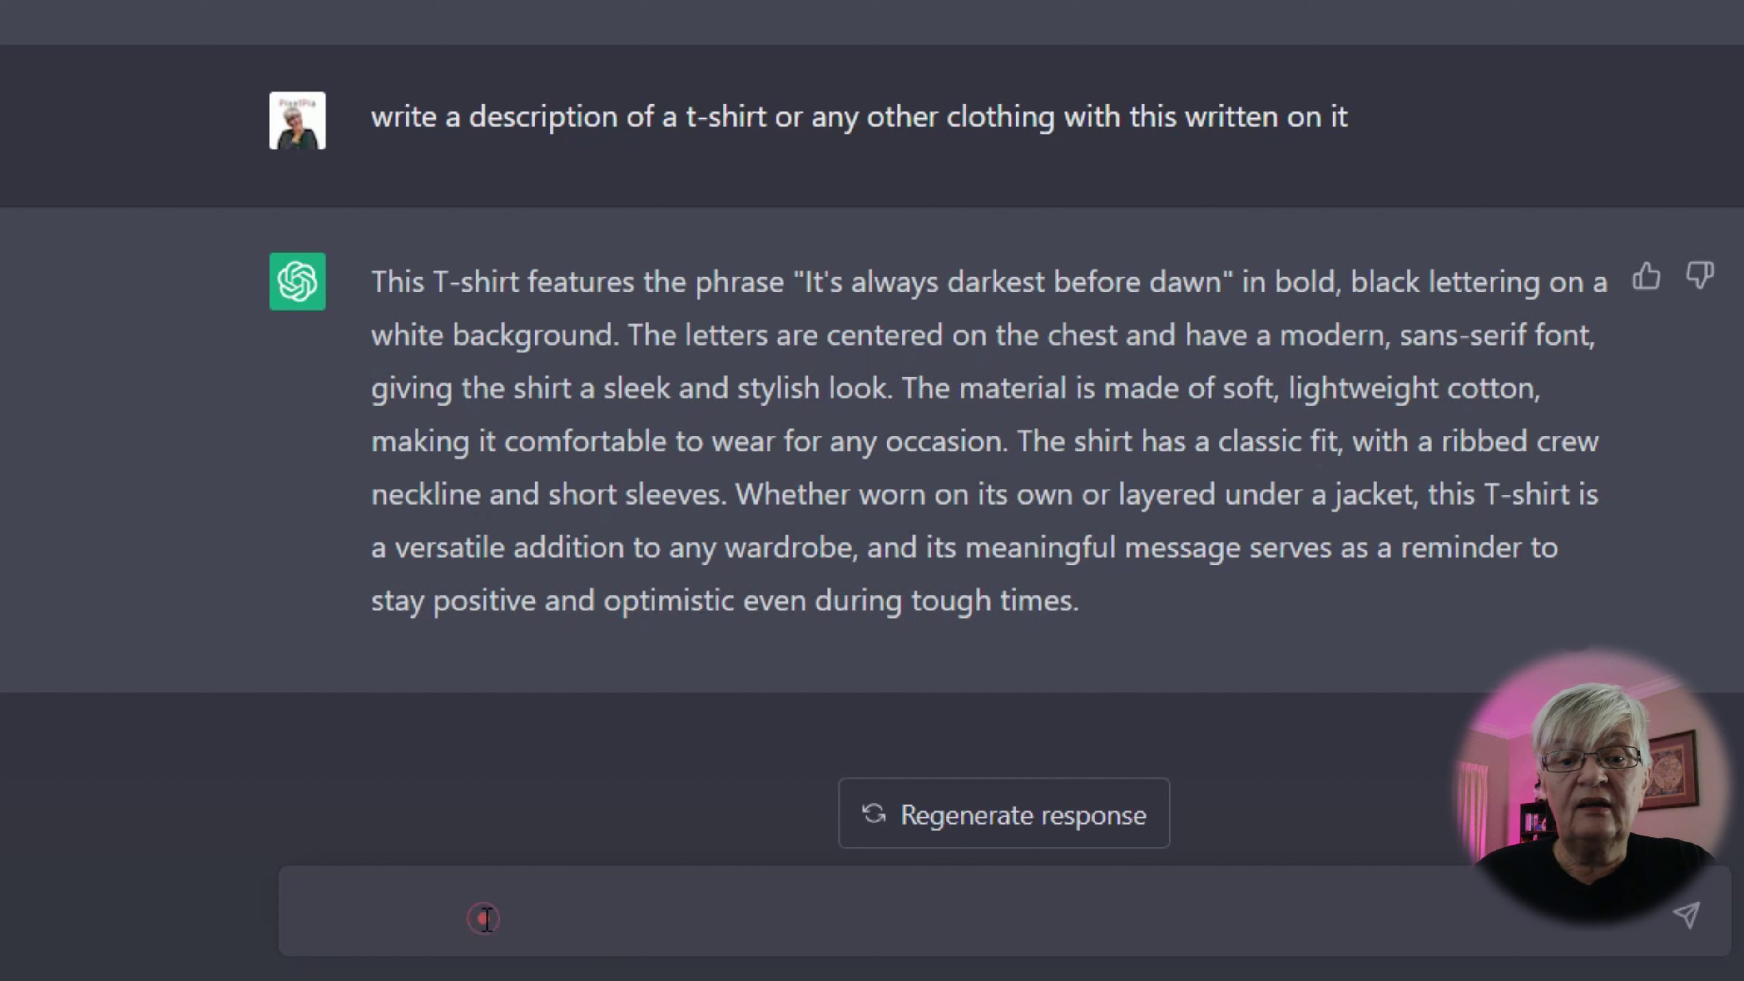
type("rewri")
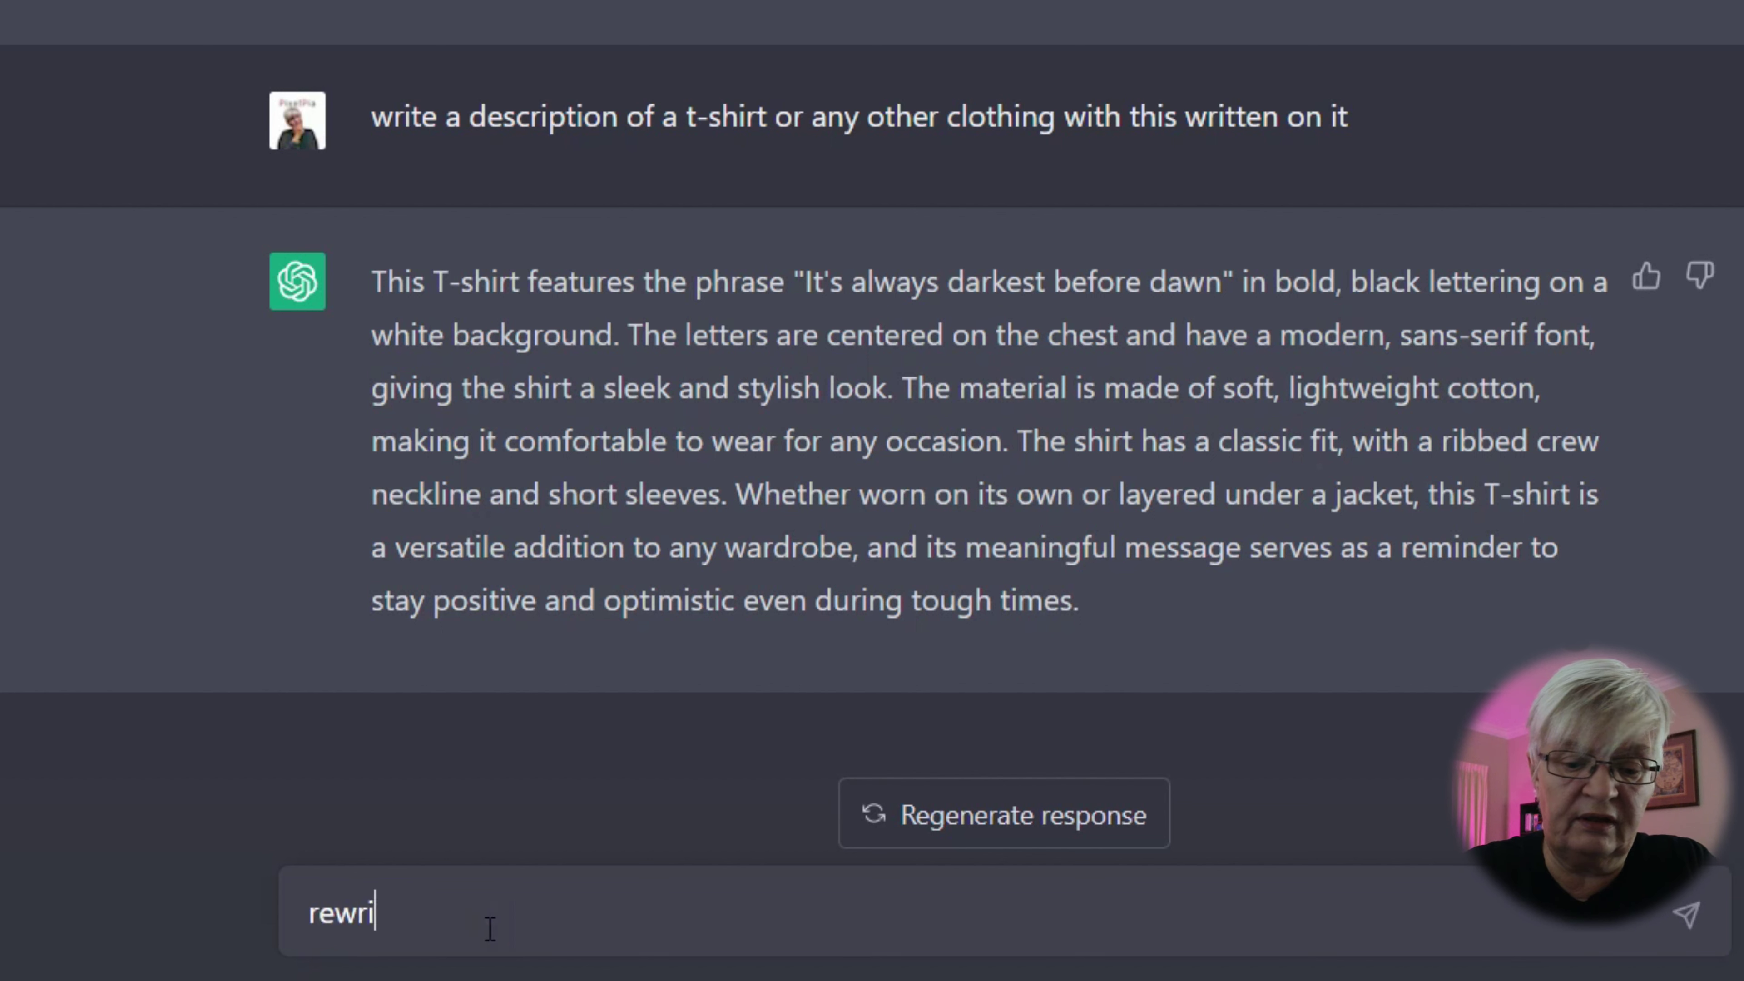
type("te this as a")
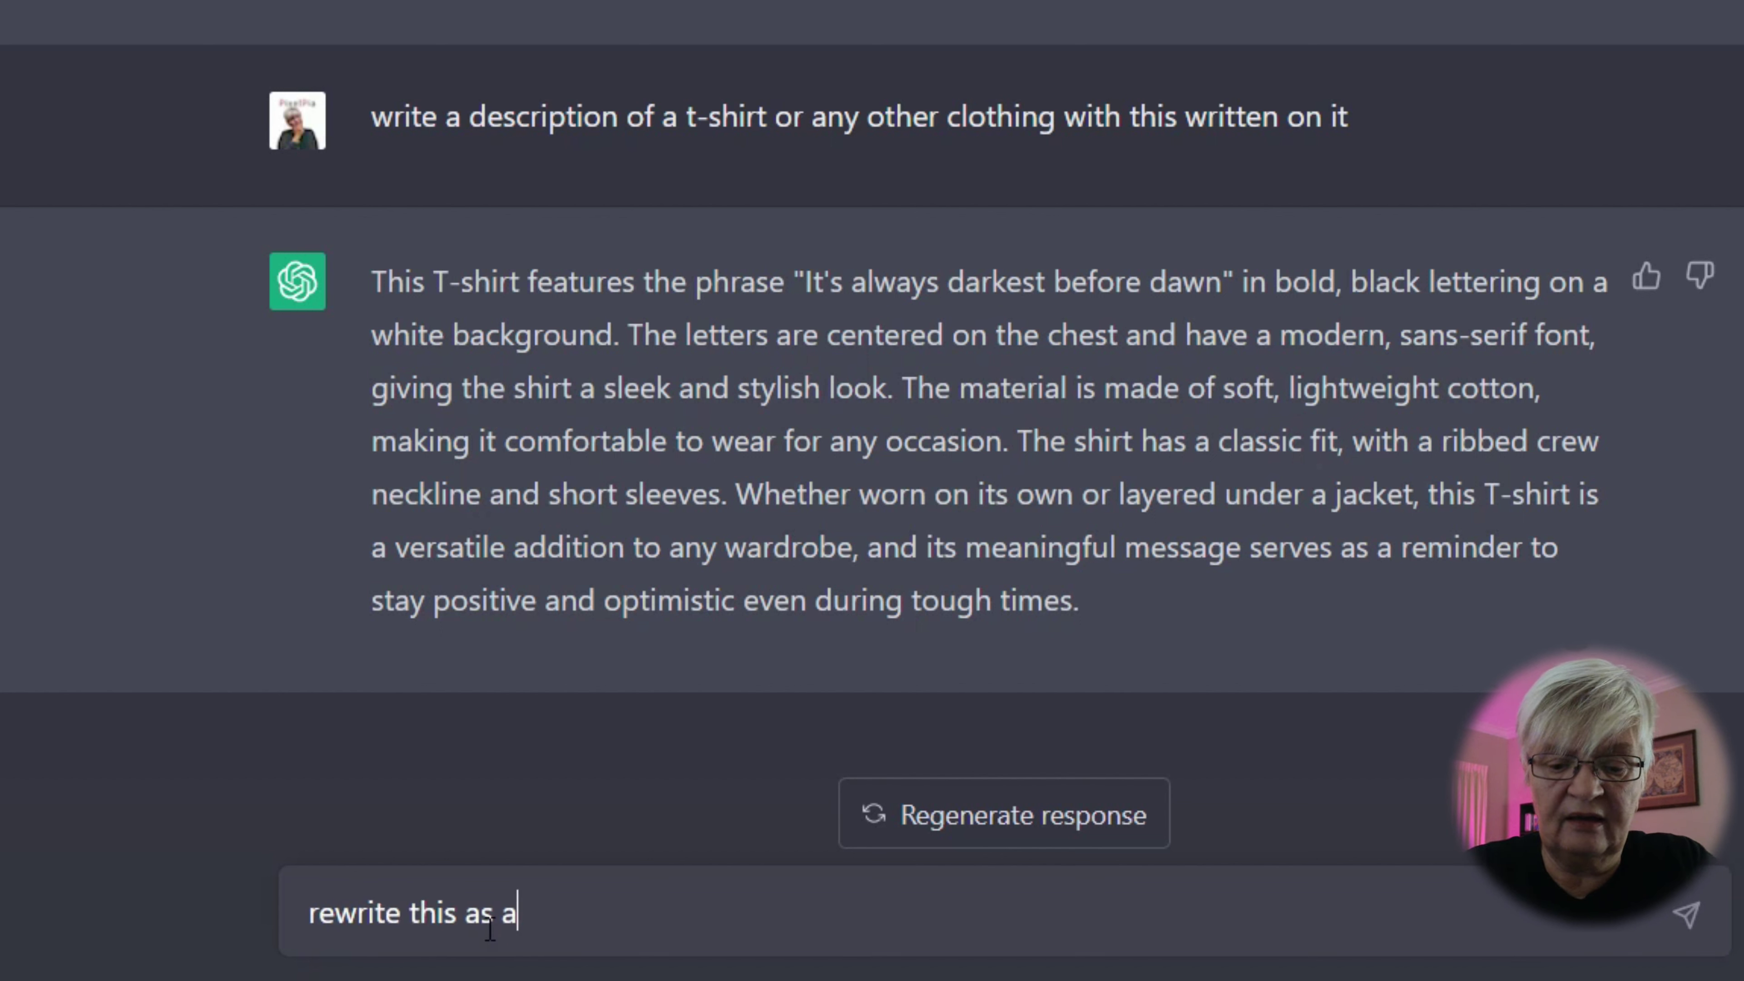
type("n de")
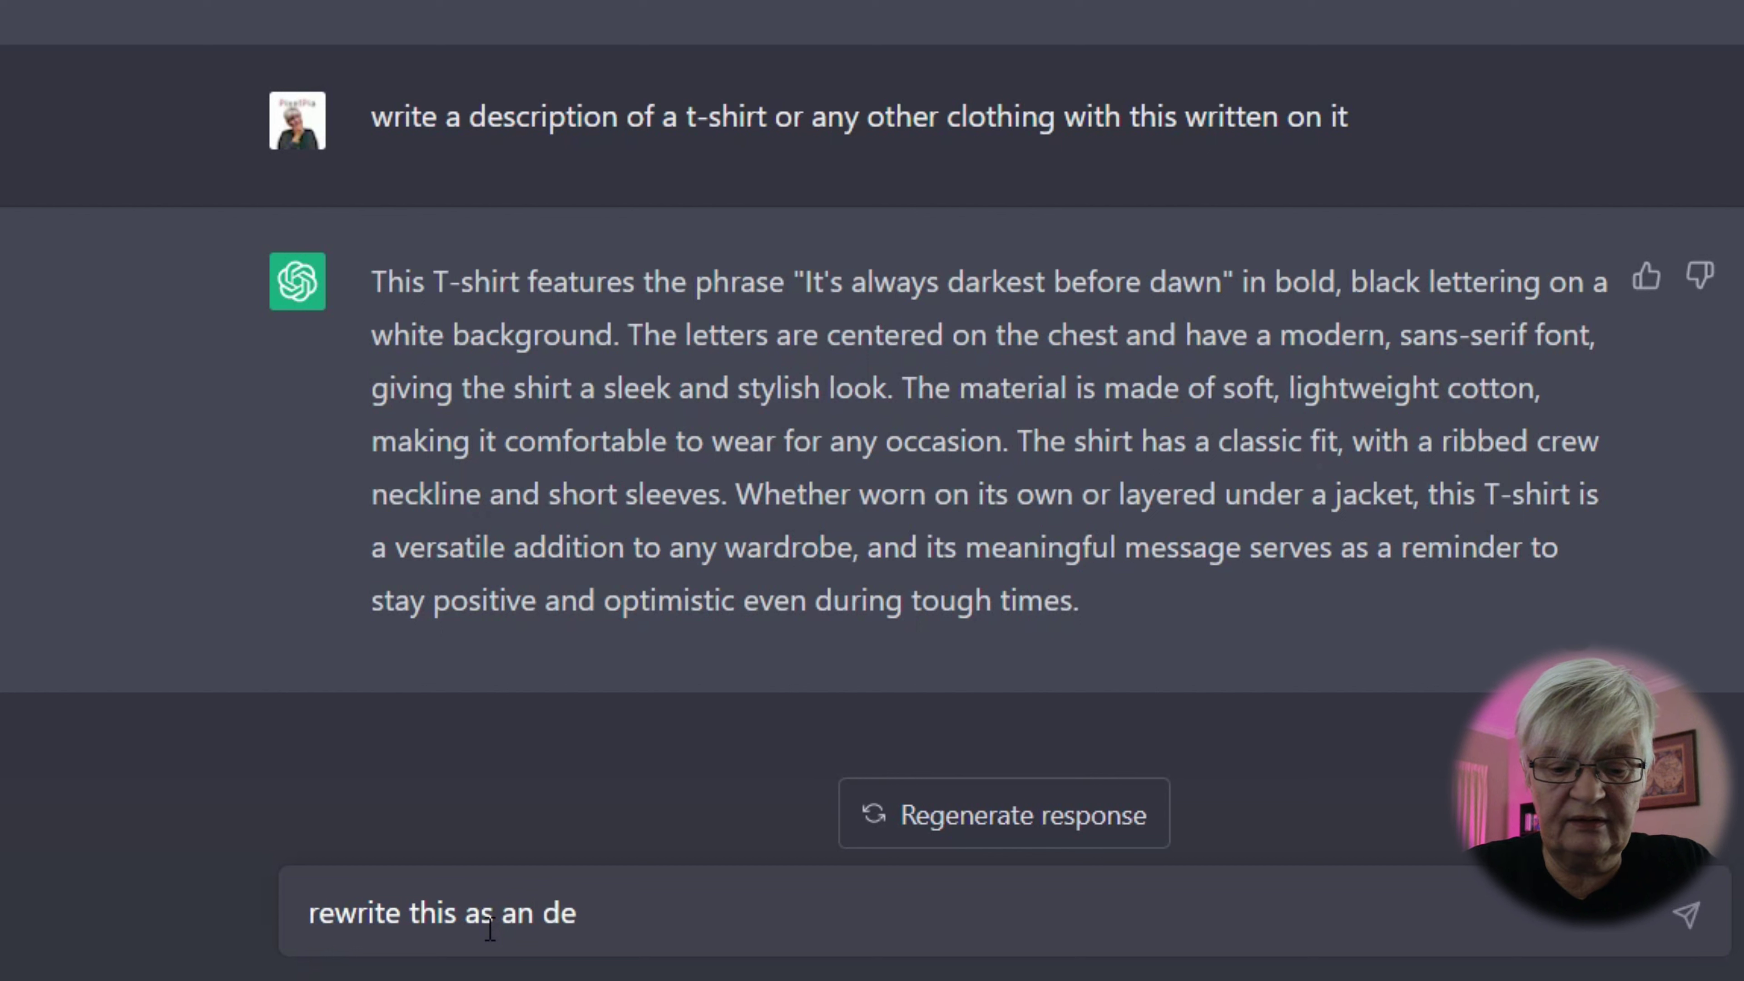
type("scription of just t")
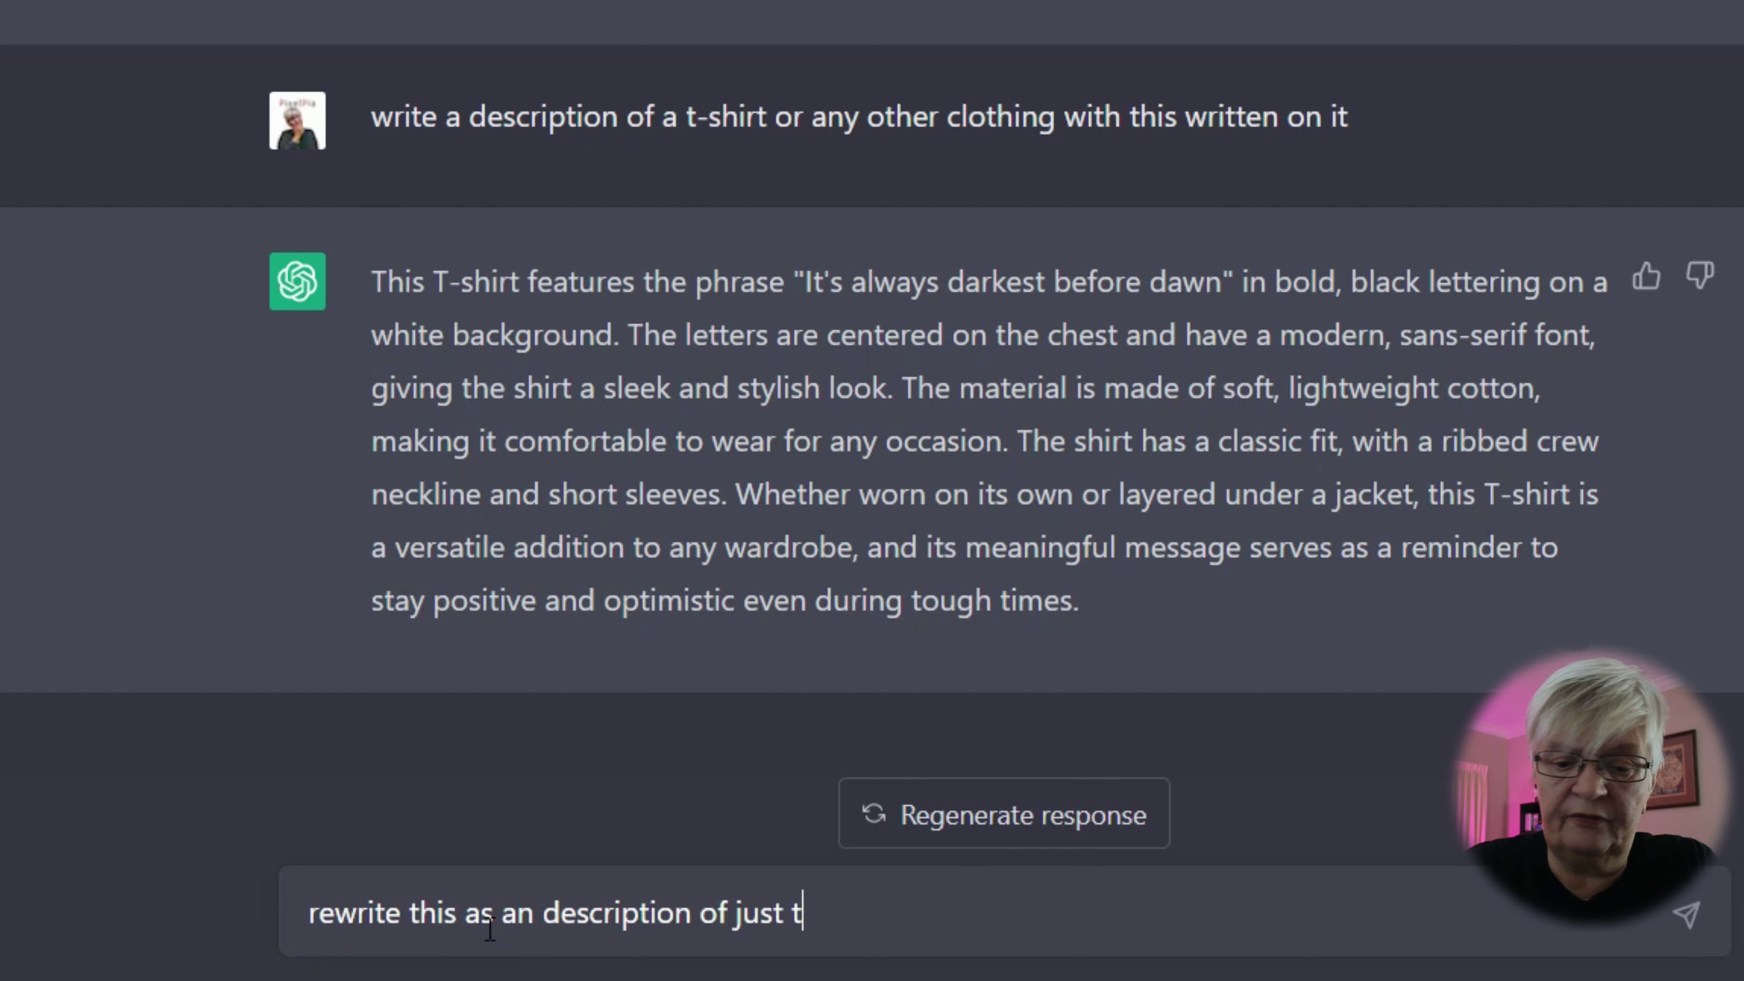
type("he art work")
key("Return")
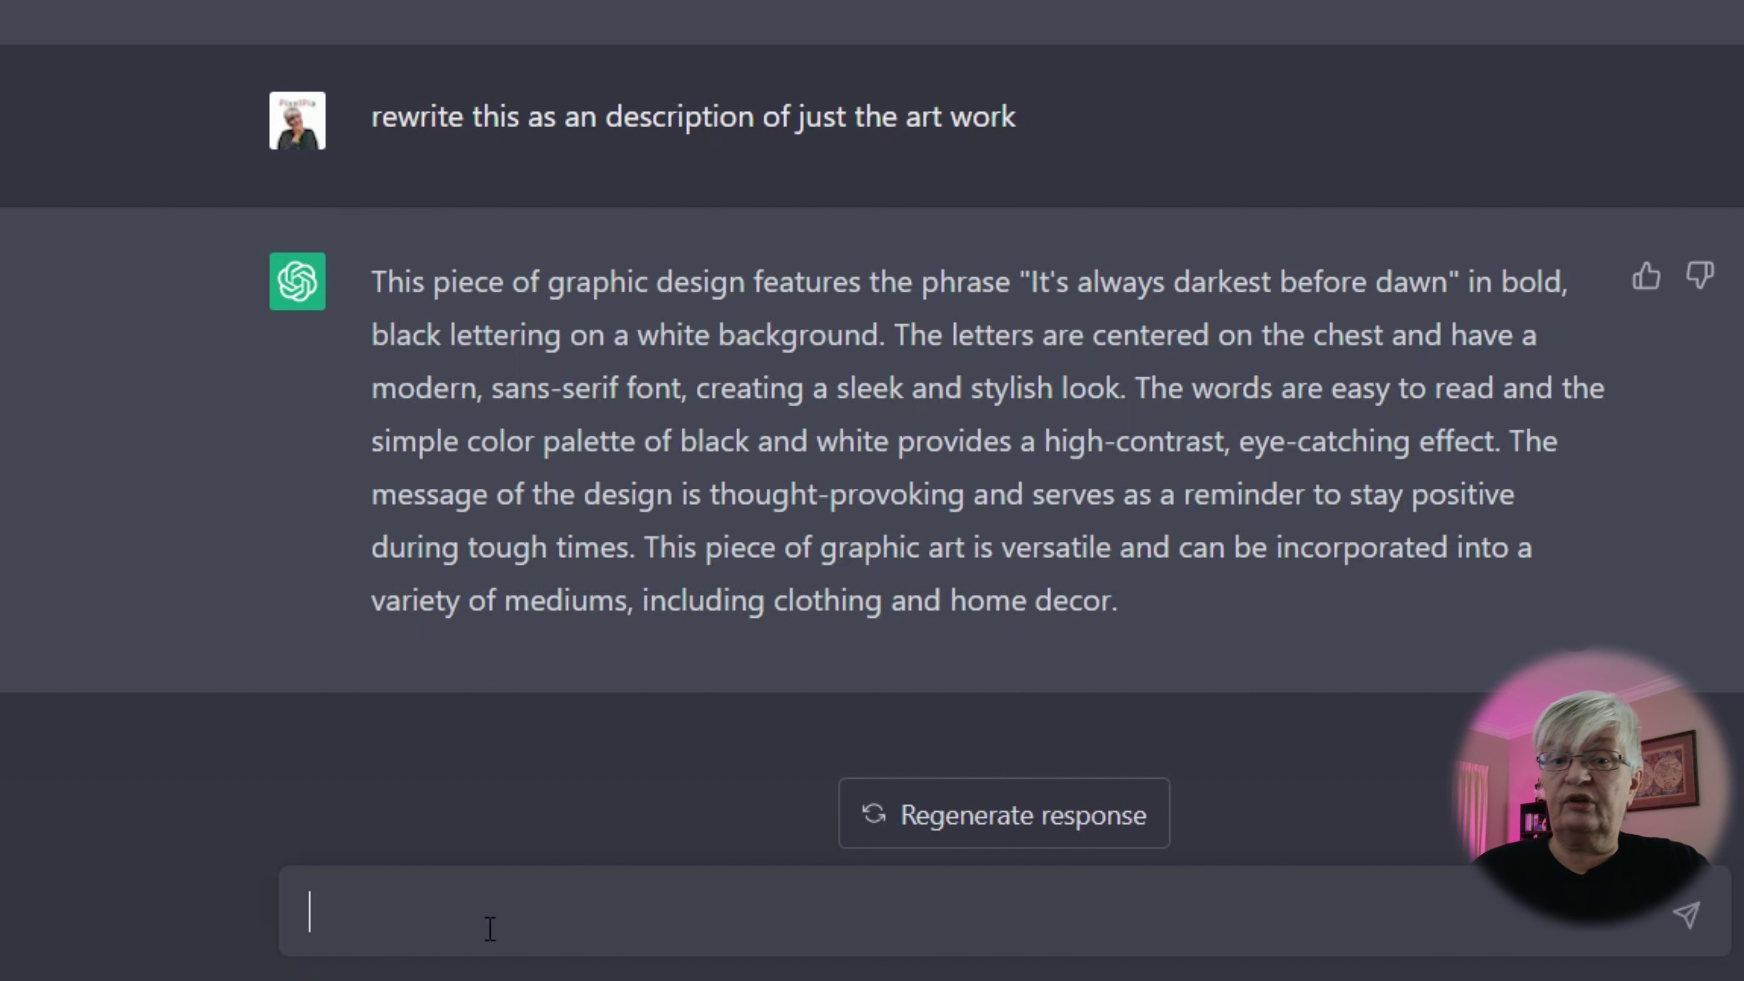
Regenerate the artwork description to get a second, 2/2 version
left_click(1033, 819)
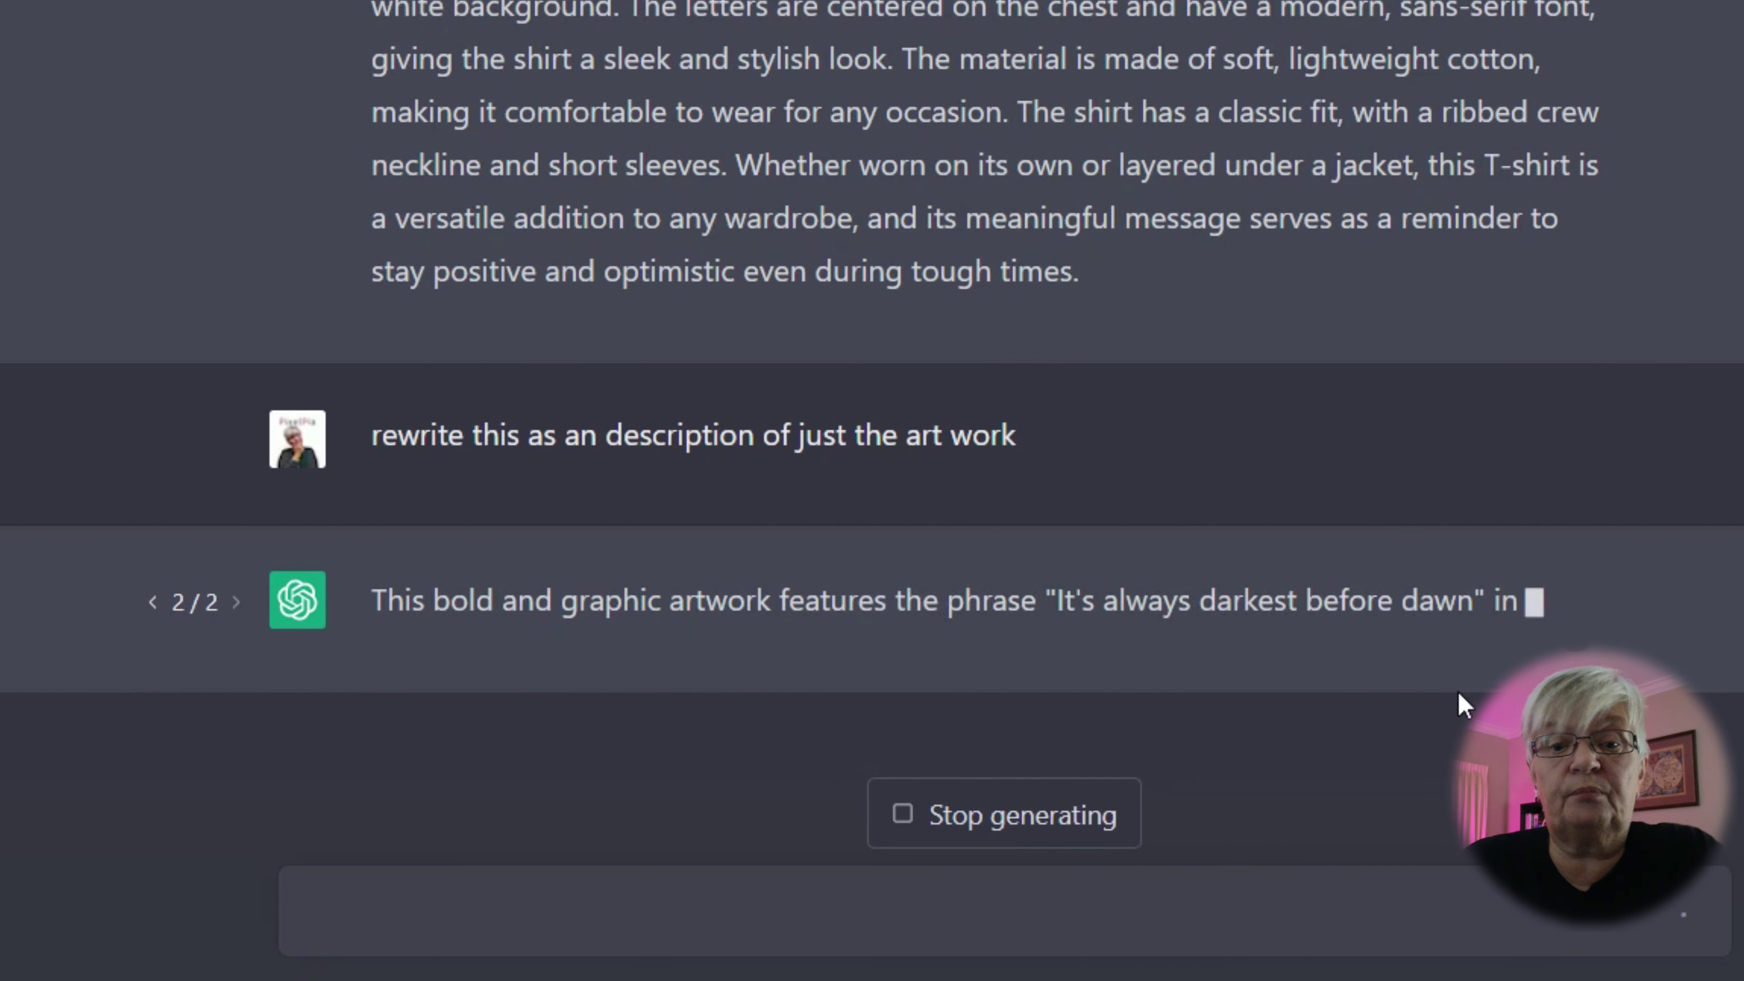
mouse_move(249, 611)
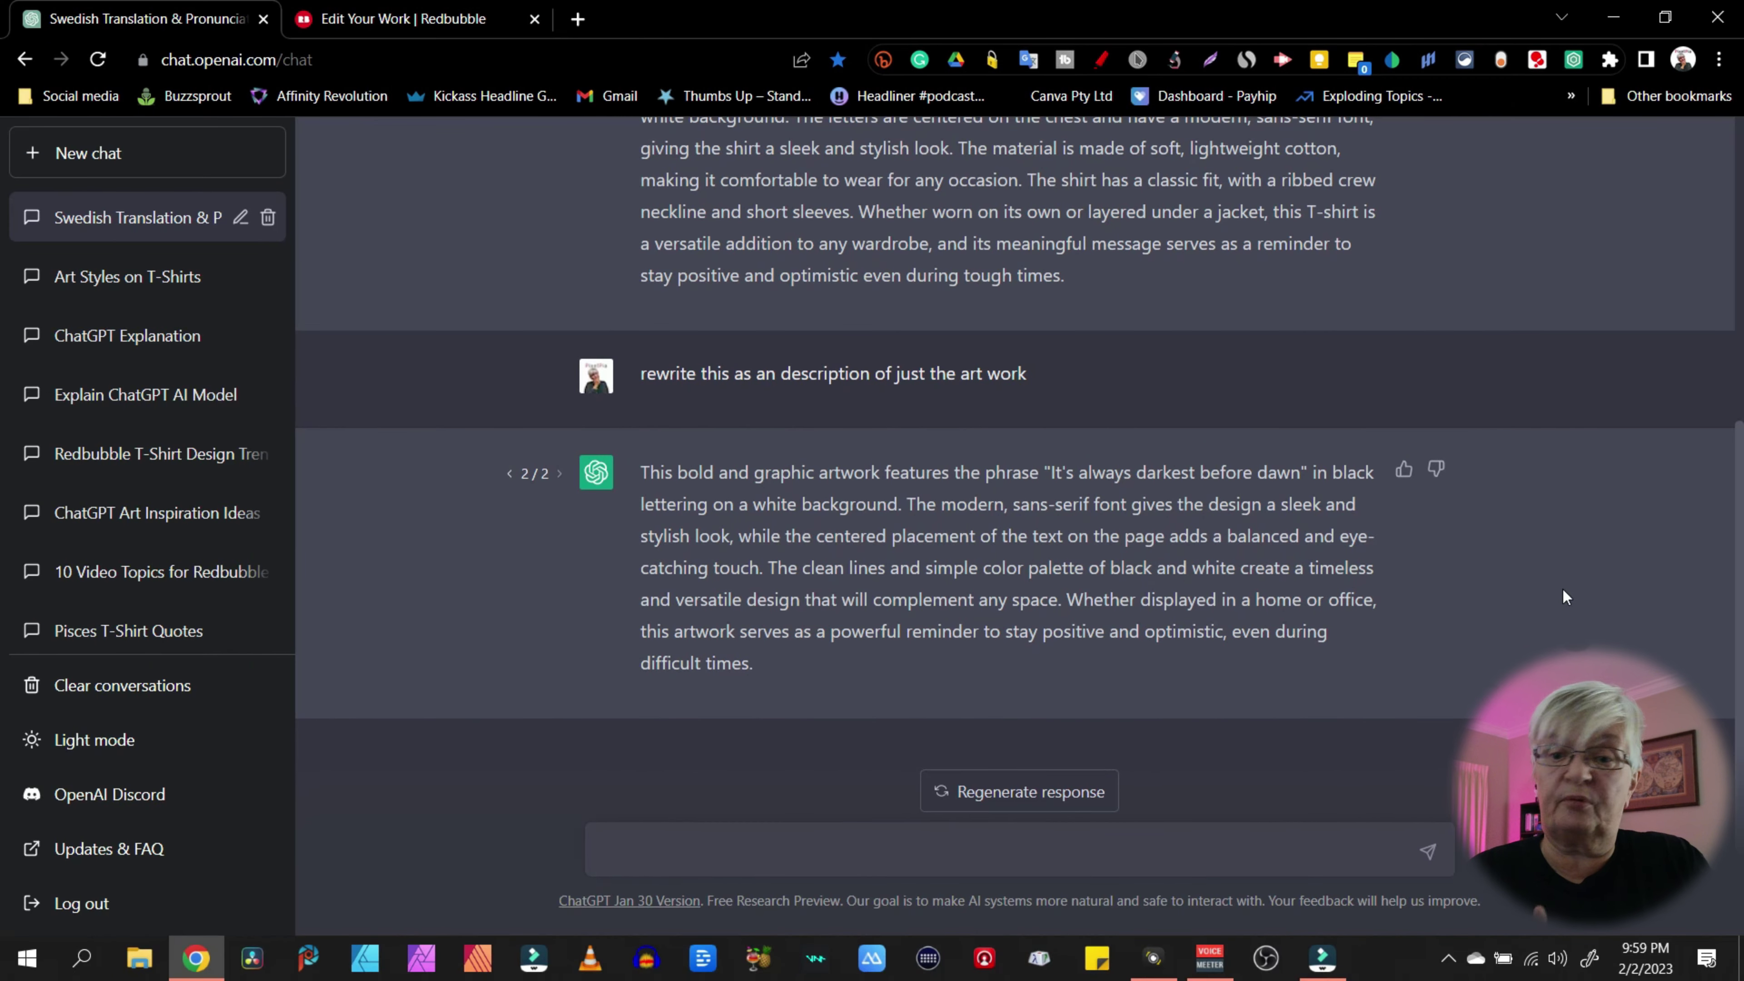
Send 'write 15 keywords about this art work' to ChatGPT
left_click(799, 856)
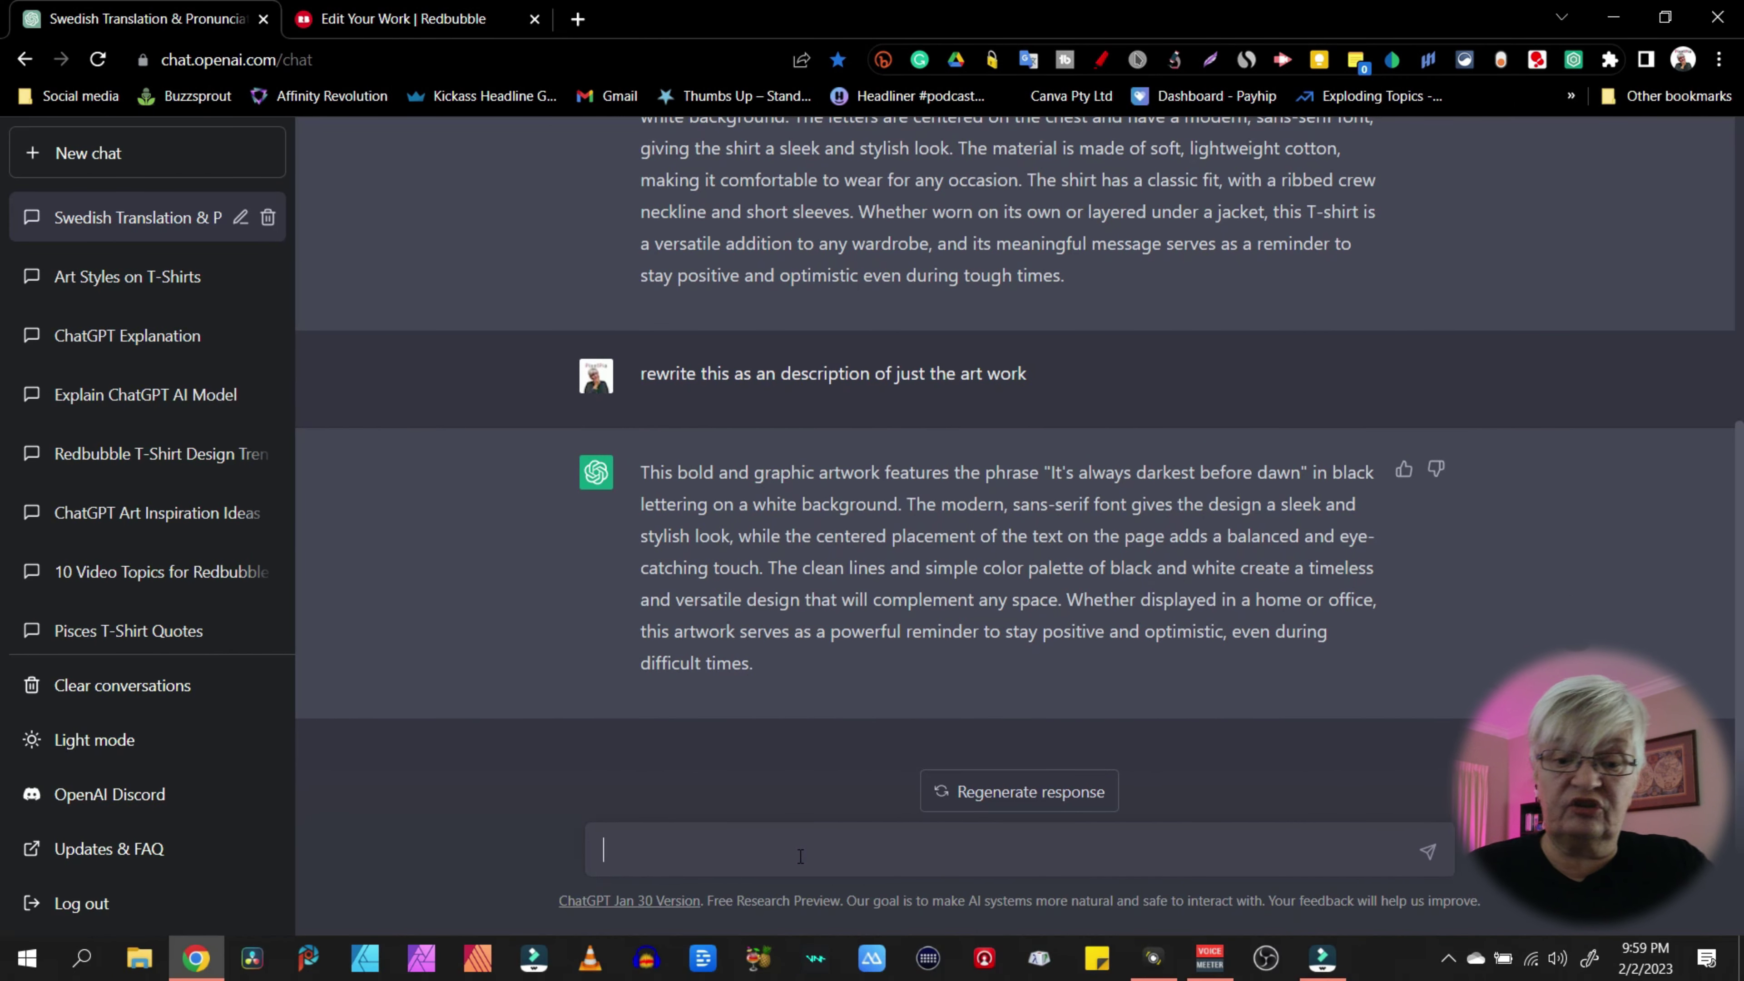
type("write 1")
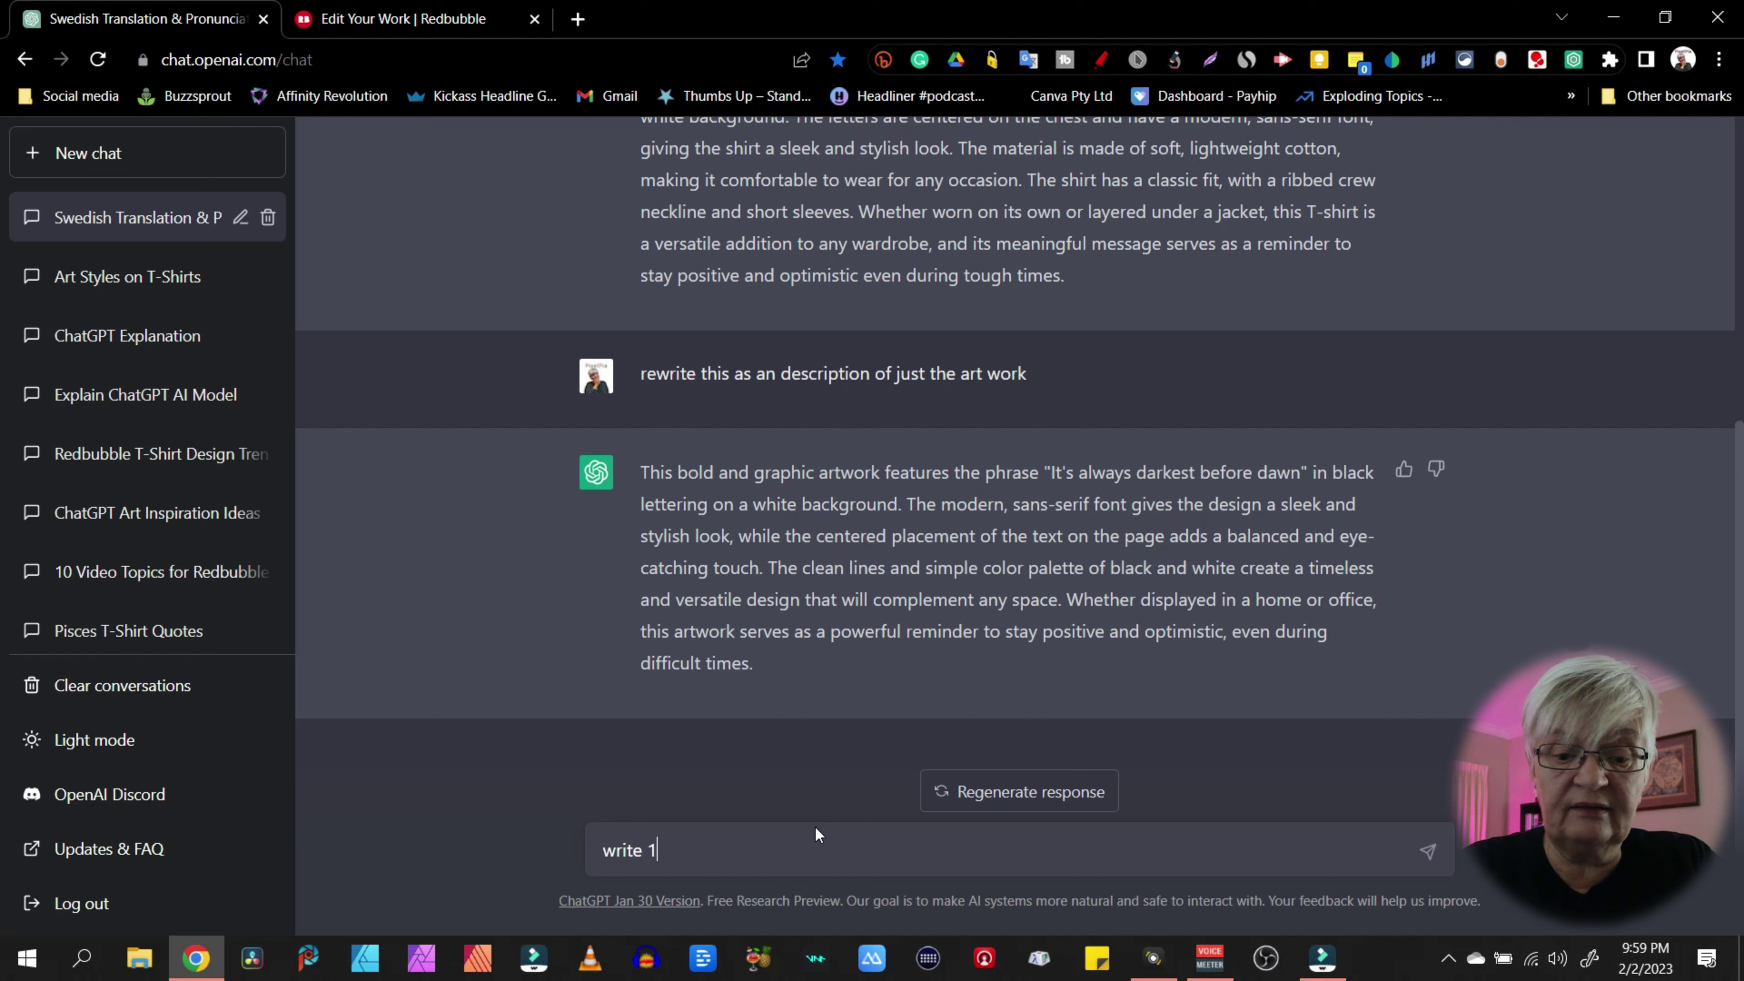
type("5 key")
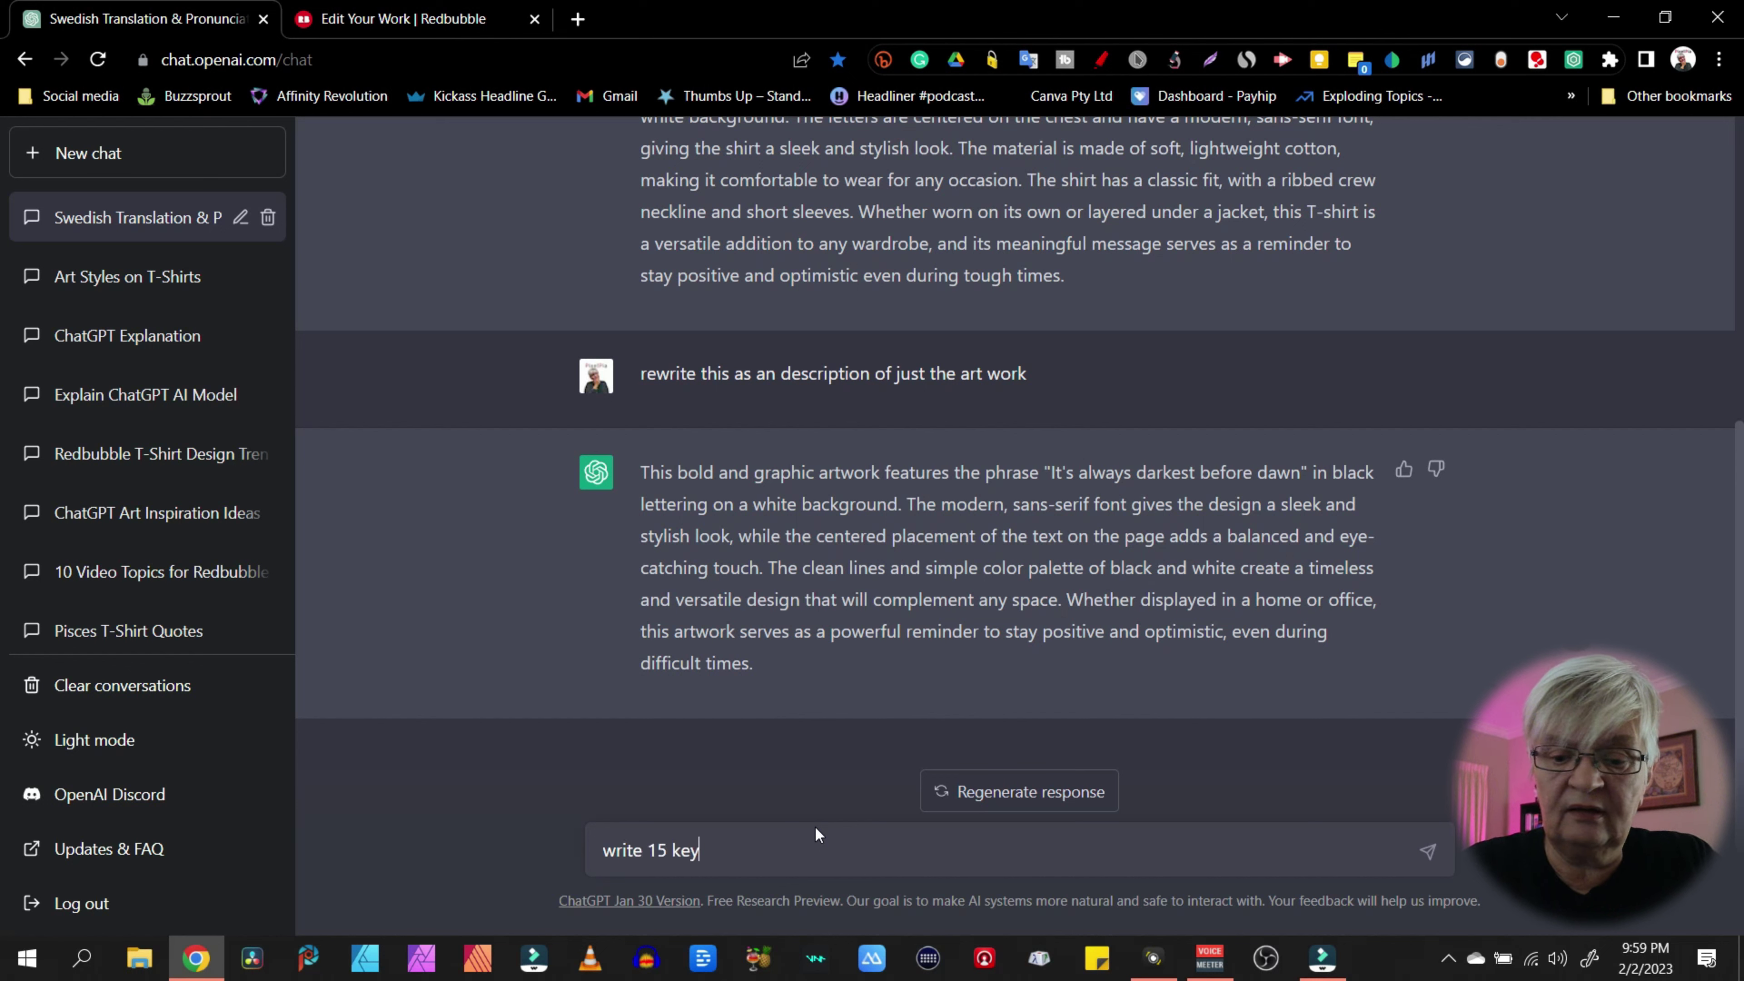
type("words about ")
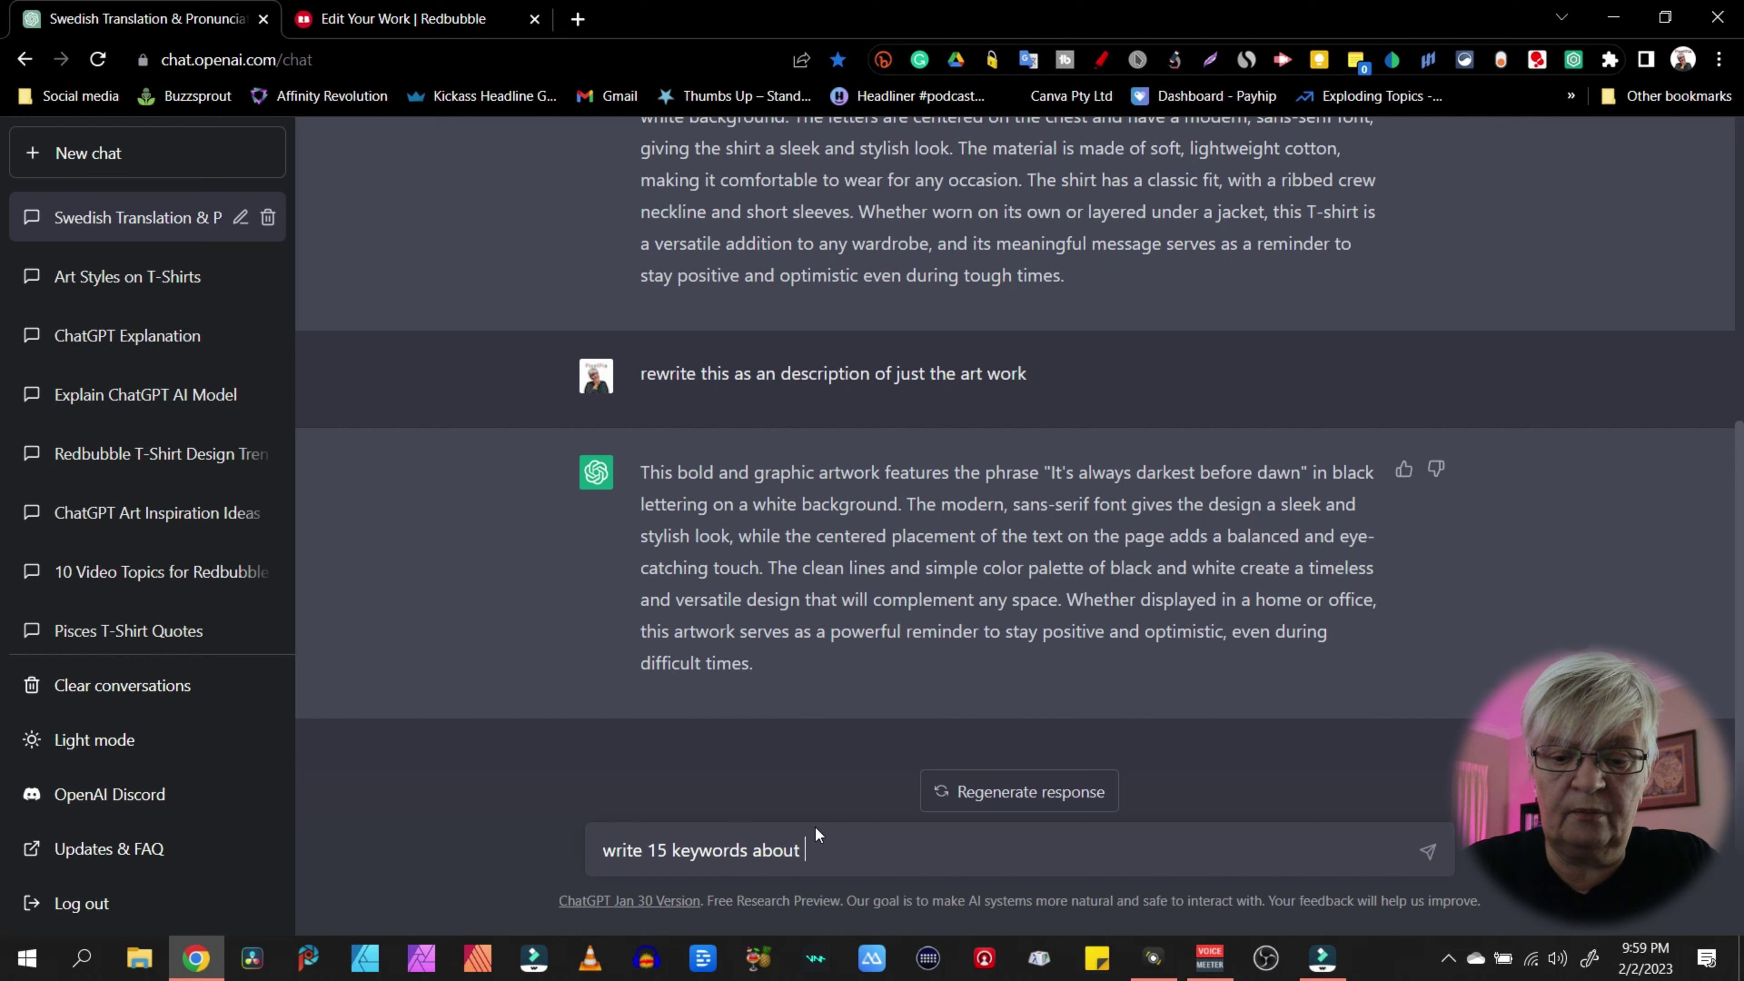
type("this art work")
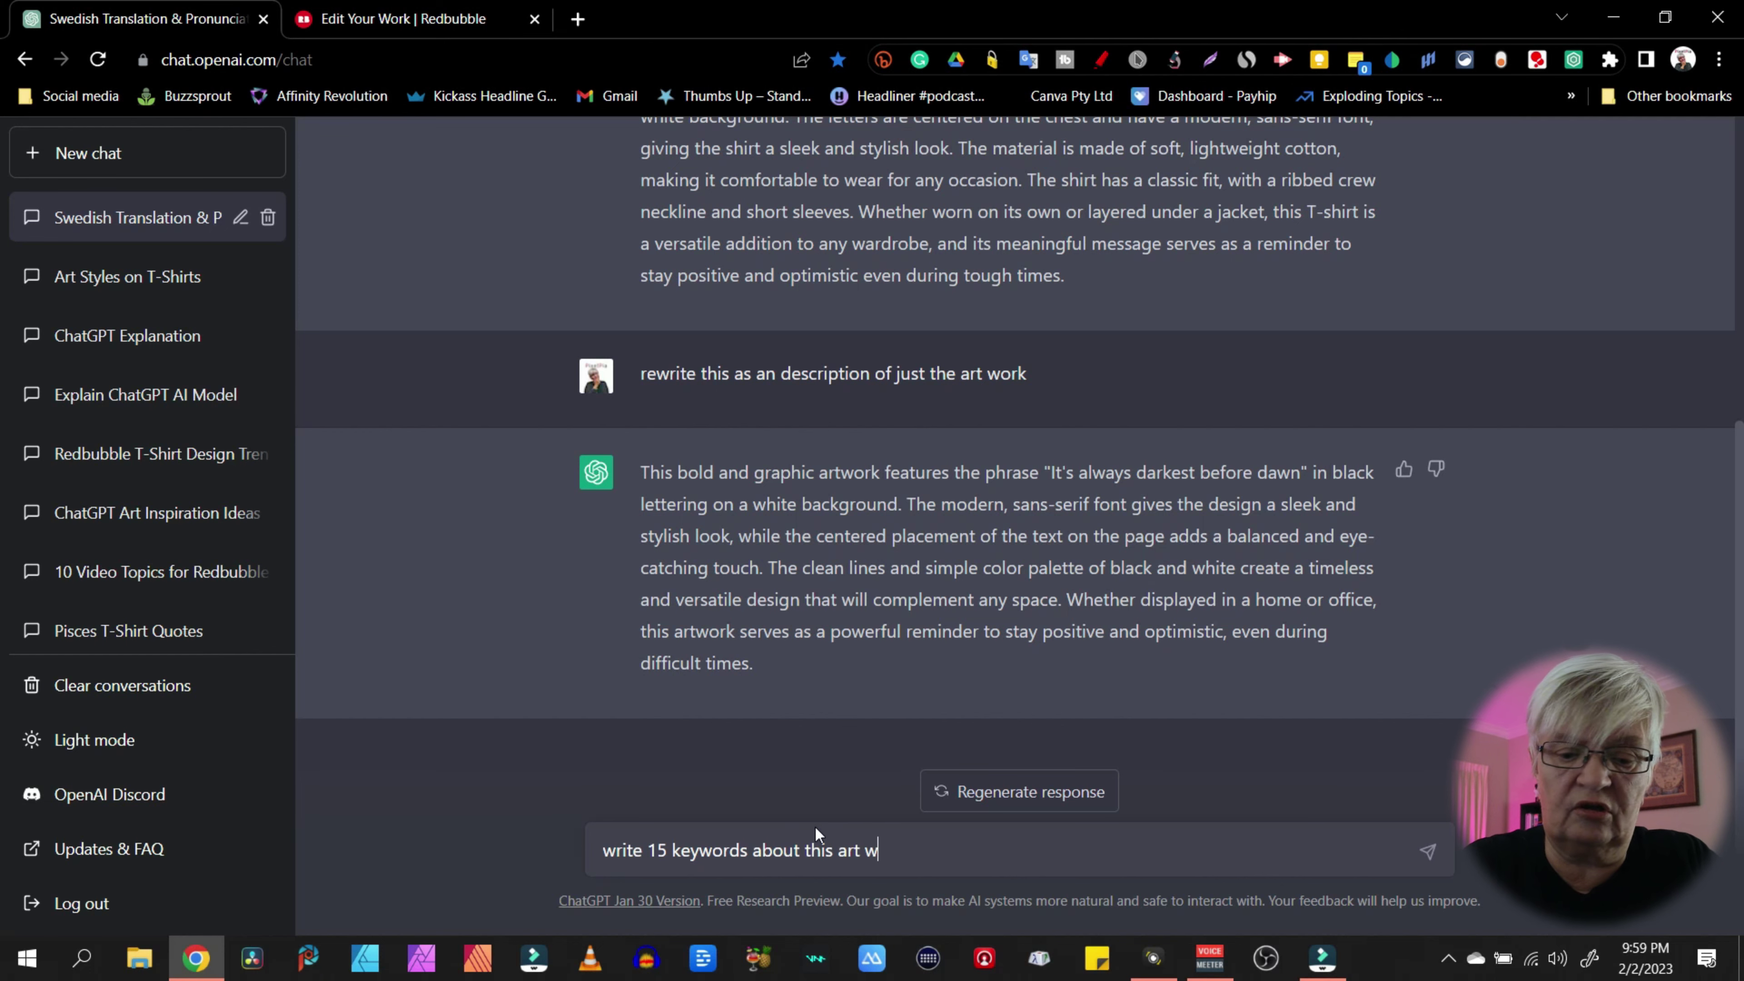
key("Return")
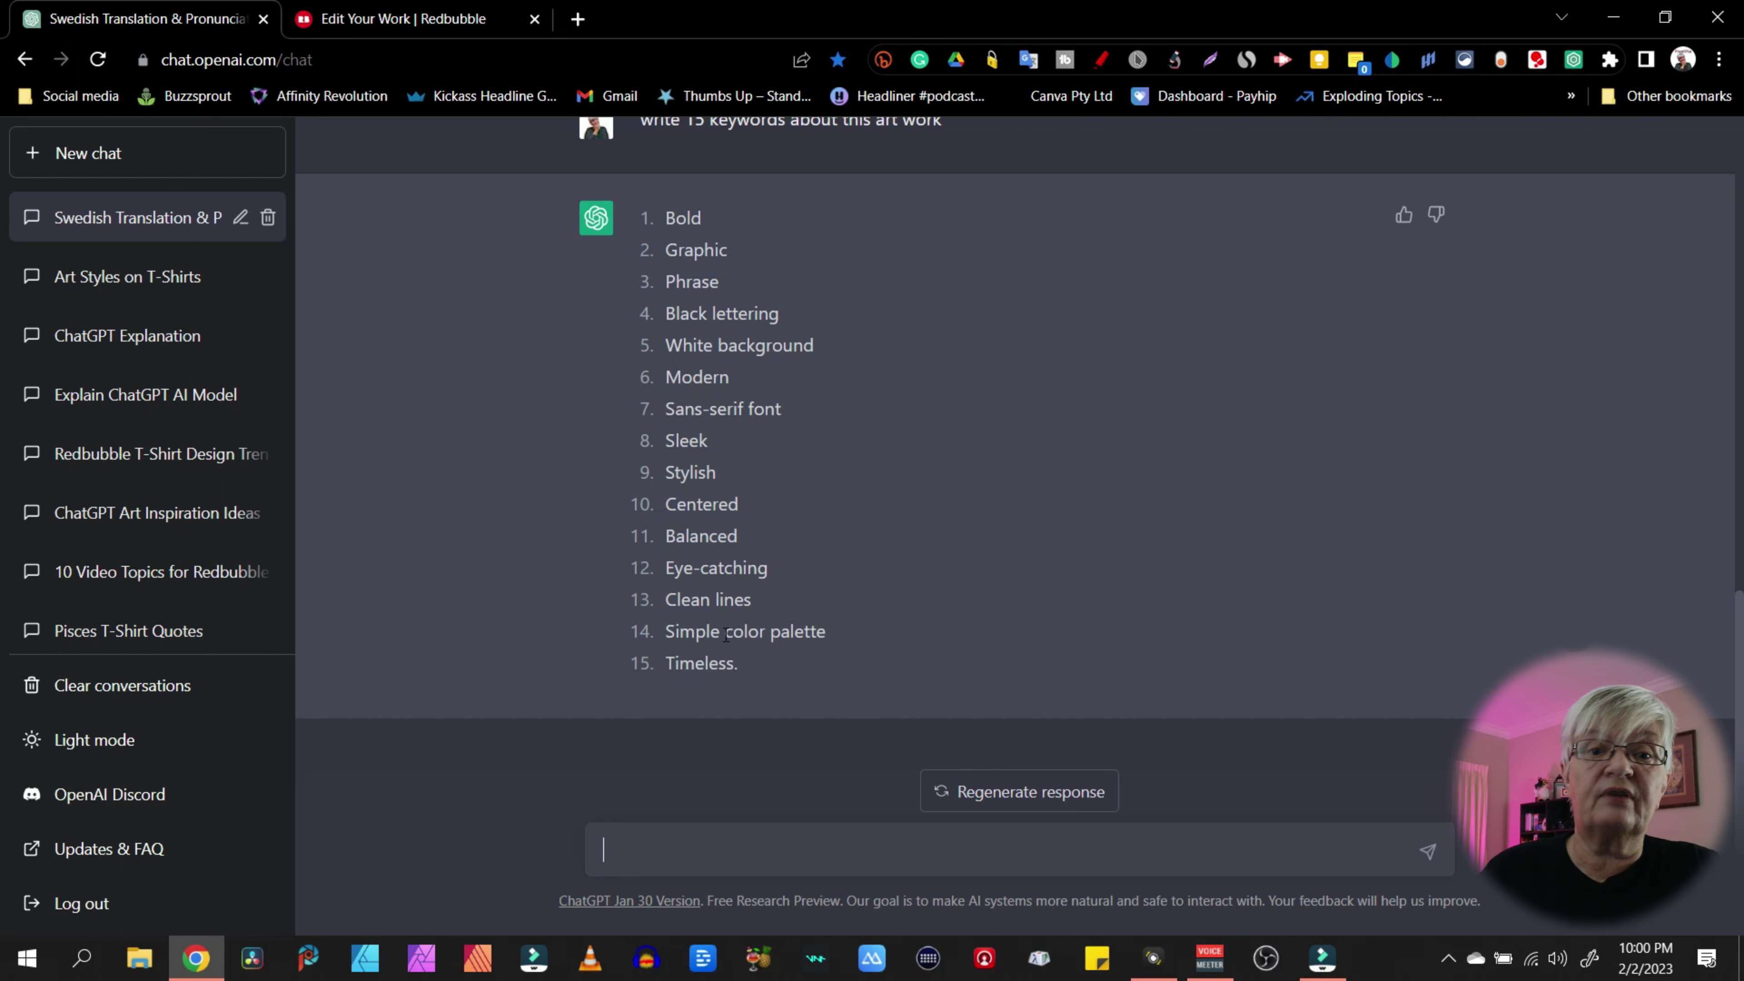
Regenerate the keyword list for an alternative ending in "Versatile", then switch back to the original ending "Timeless"
left_click(1019, 793)
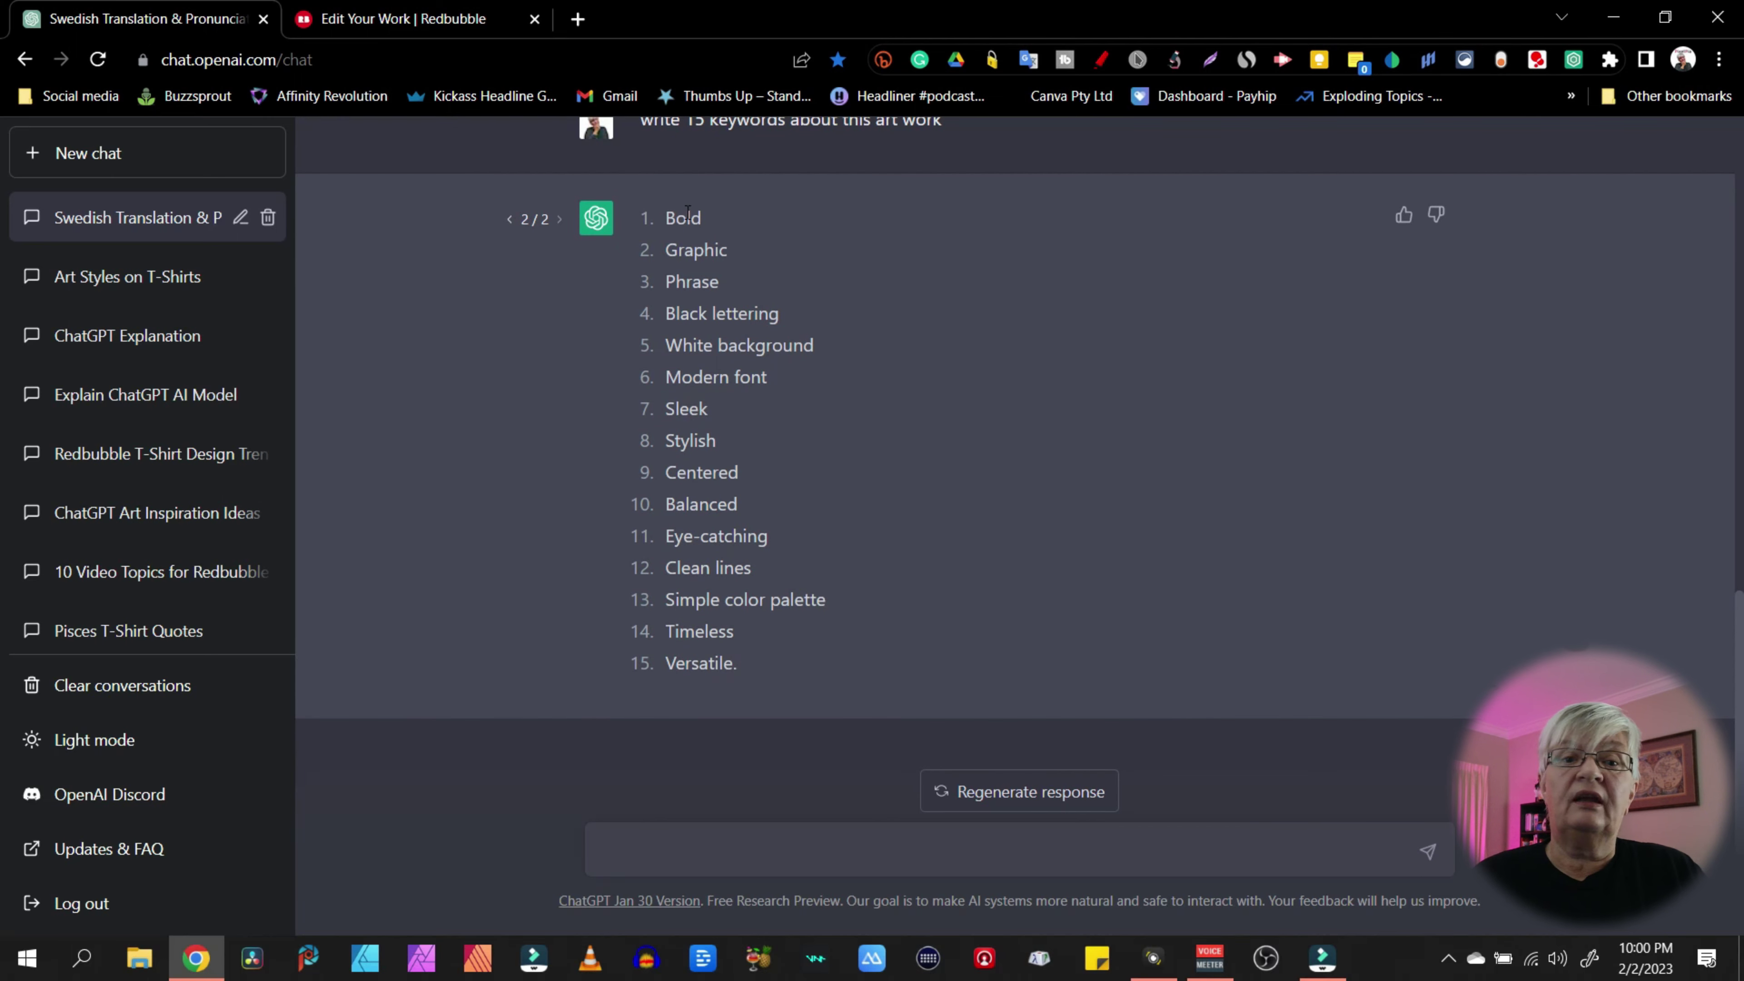
left_click(509, 219)
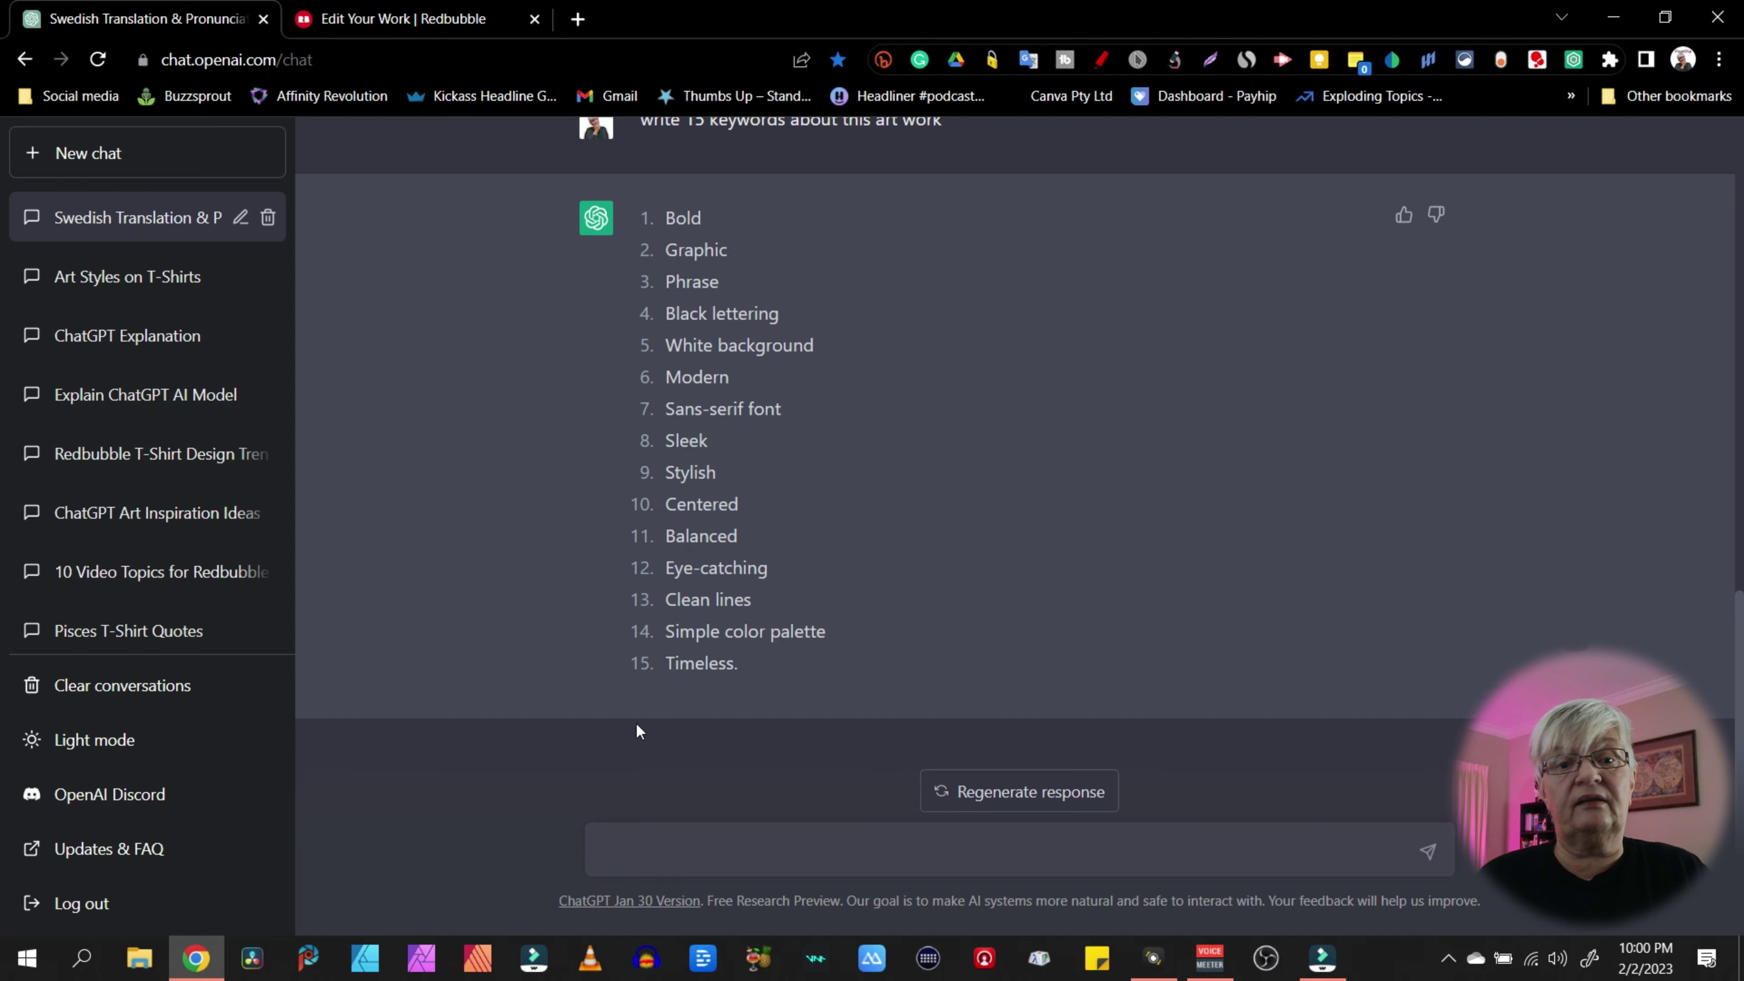
mouse_move(691, 232)
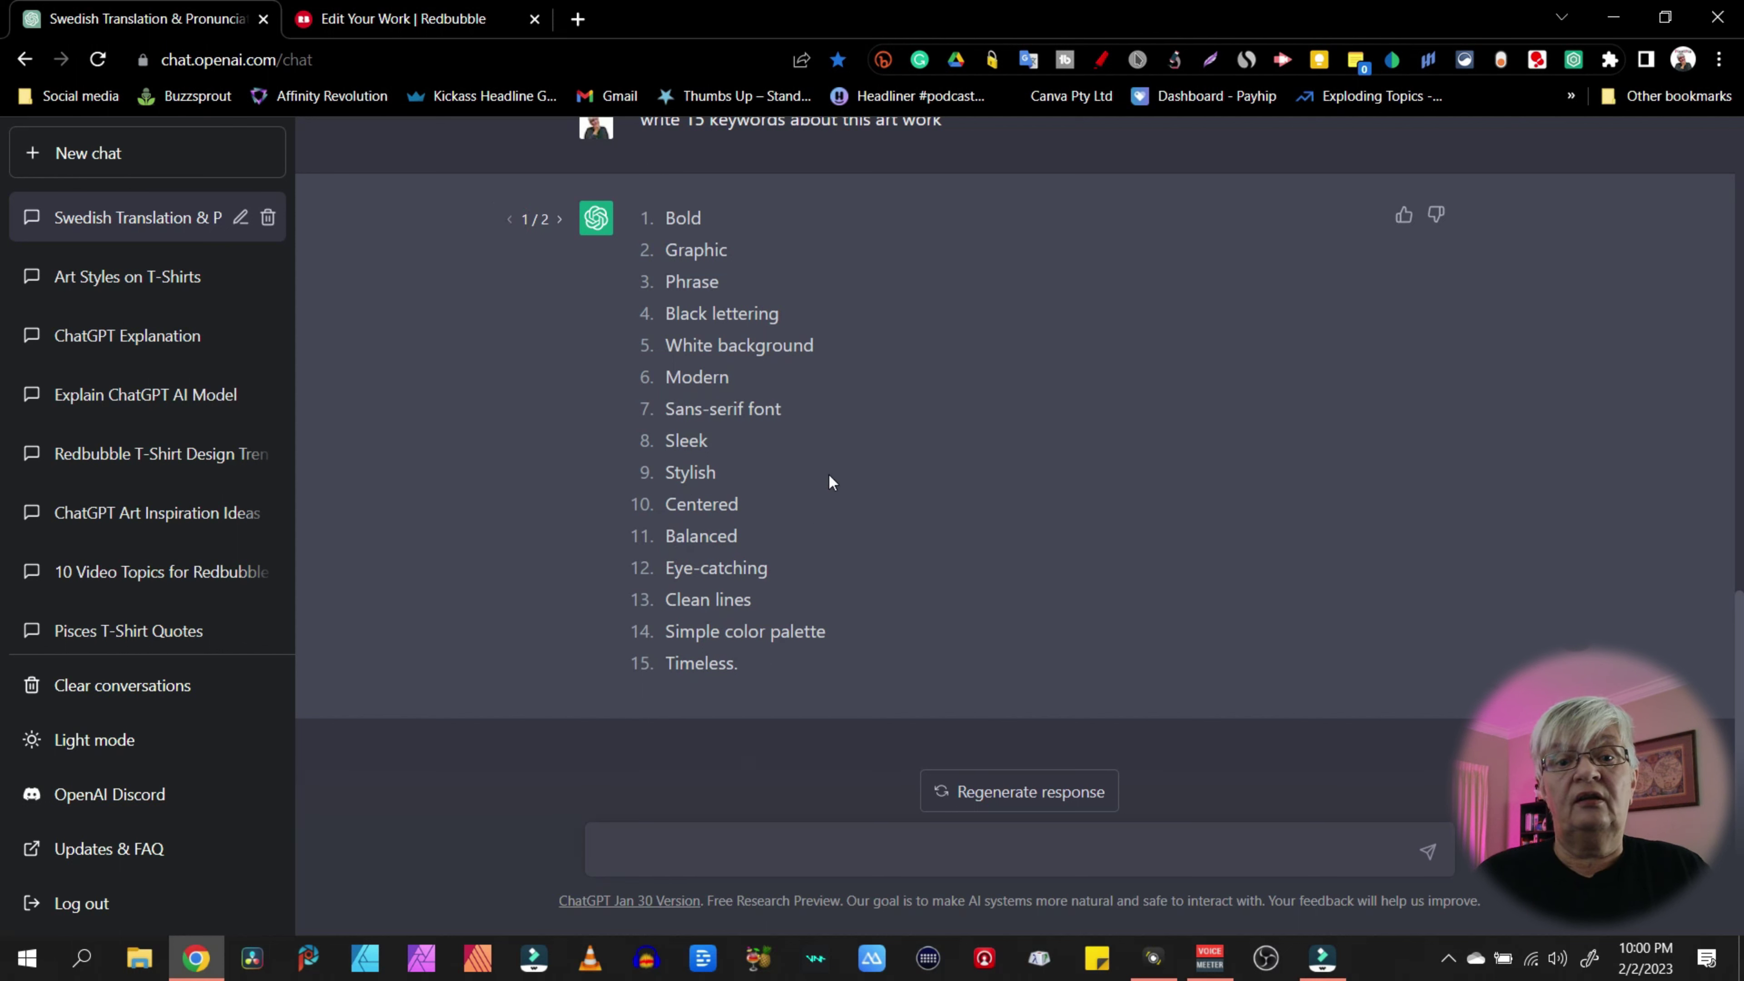